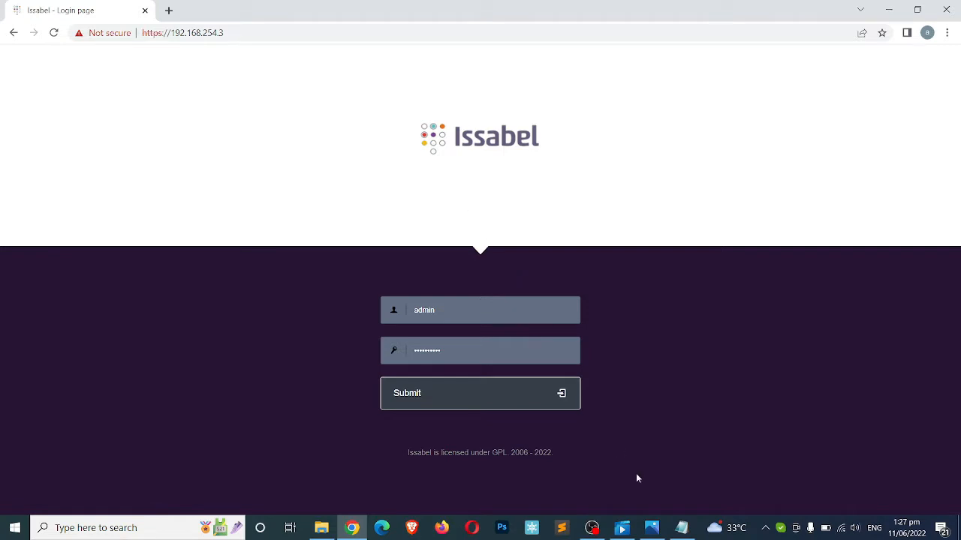
# Bring up the PLDTSIP1.jpg photo of the PLDT SIP modem on the OneAccess ONE420
pyautogui.click(652, 525)
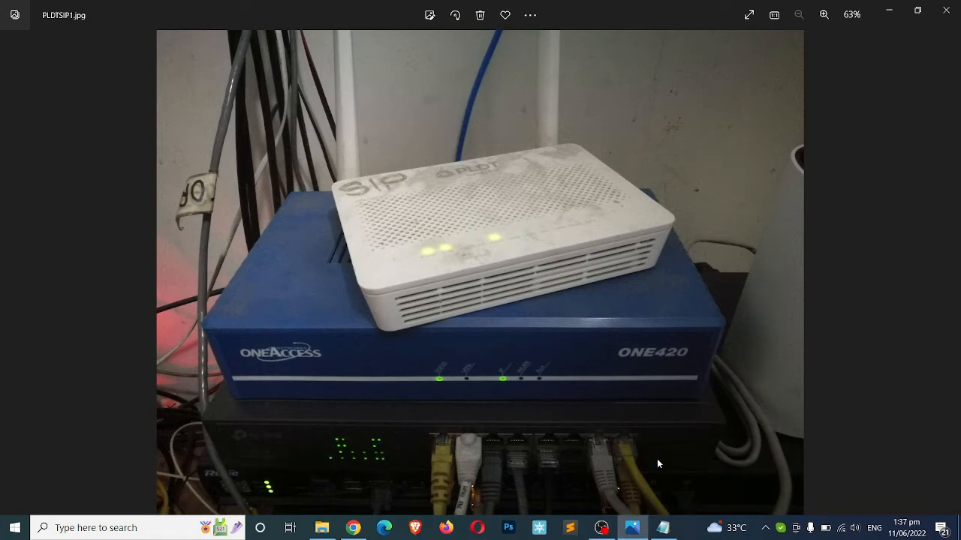
# Bring the SIP trunk notes forward and highlight the pilot number, SBC IP and LAN IP lines
pyautogui.click(662, 528)
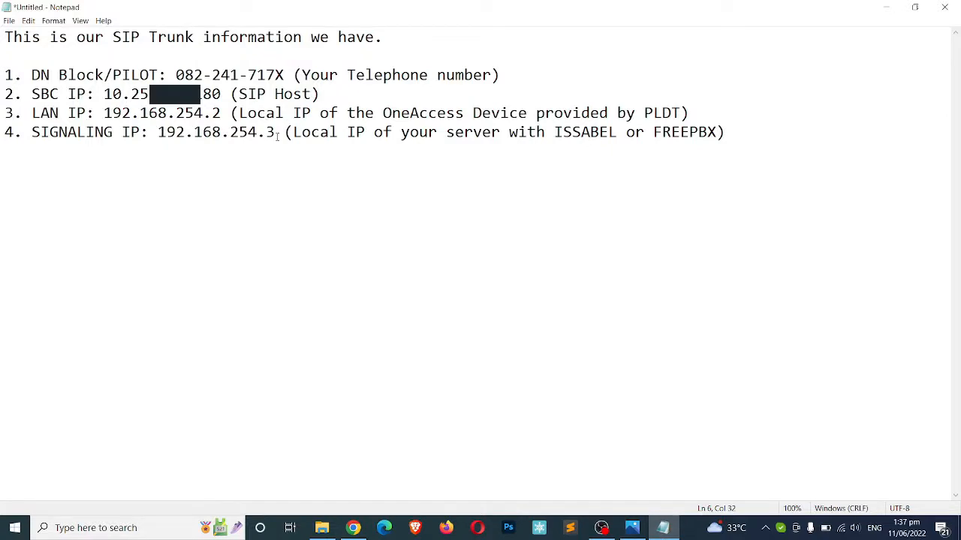
pyautogui.click(485, 78)
pyautogui.moveTo(509, 77); pyautogui.dragTo(1, 84)
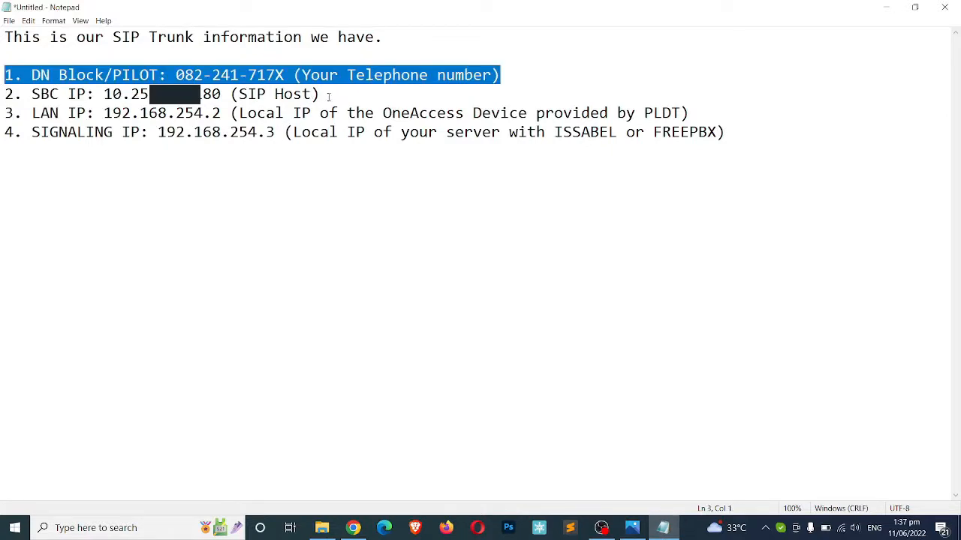
pyautogui.moveTo(328, 94); pyautogui.dragTo(3, 94)
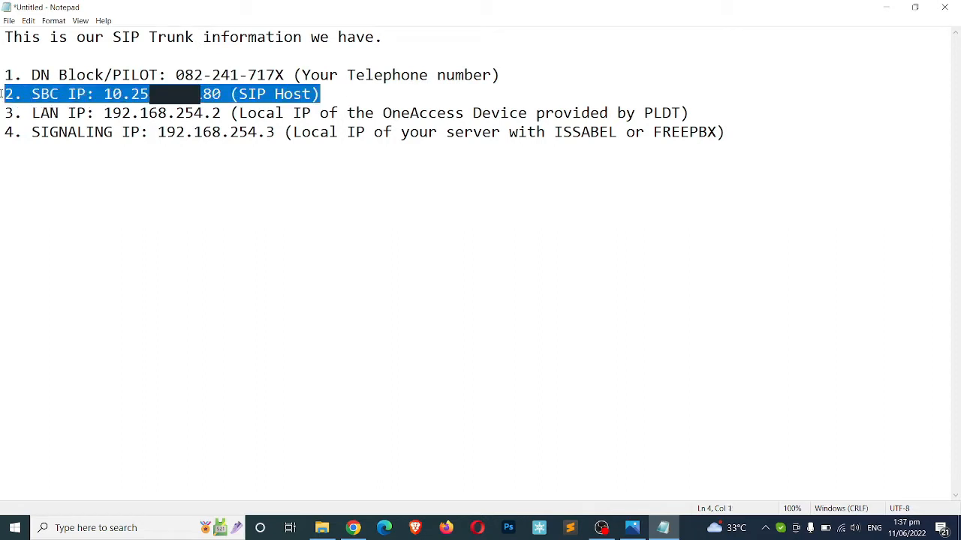
pyautogui.click(339, 113)
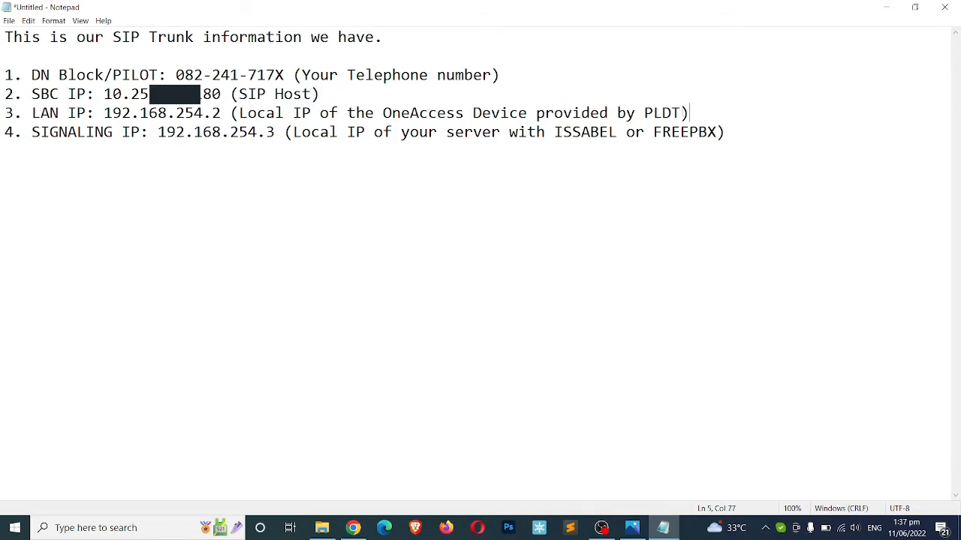
pyautogui.moveTo(689, 113); pyautogui.dragTo(6, 114)
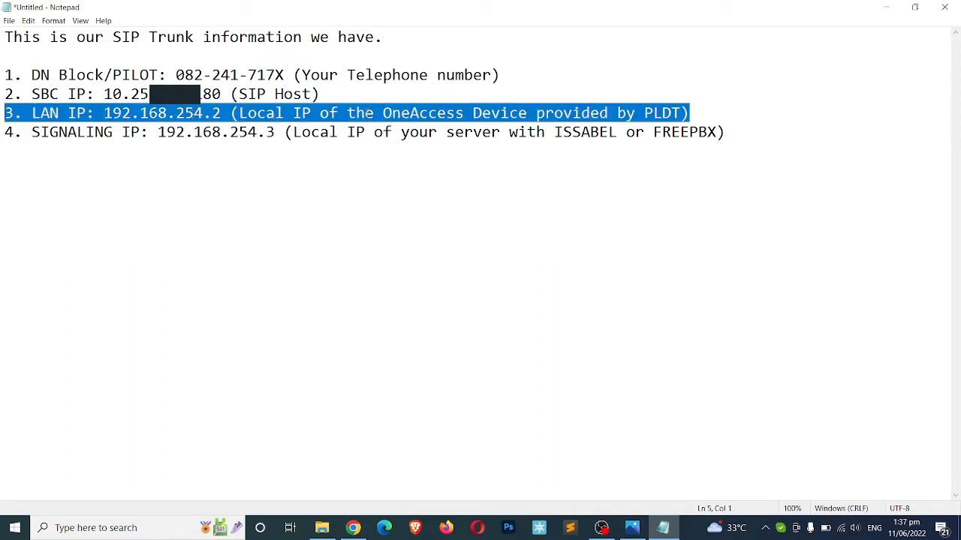
# Glance at the PLDT device photo, then return to the notes and mark the LAN IP 192.168.254.2
pyautogui.click(631, 528)
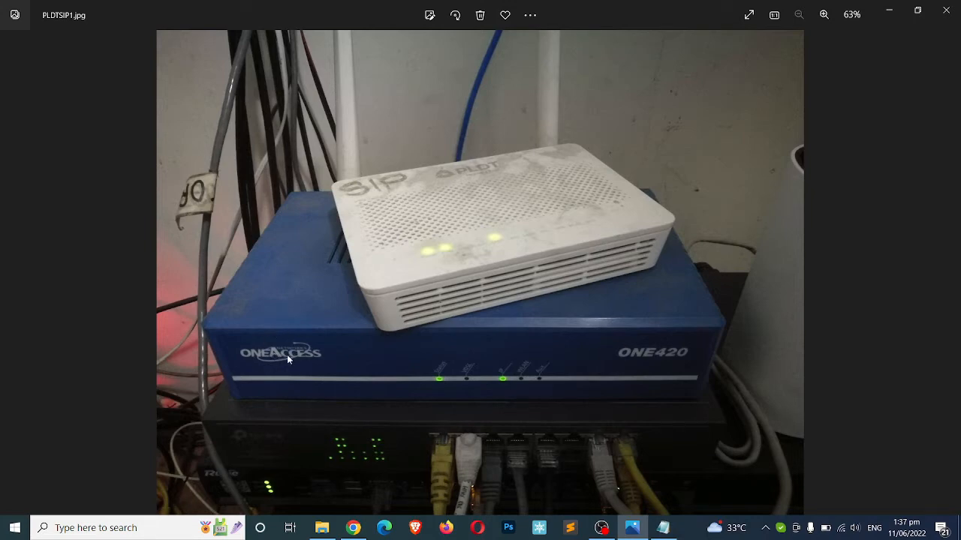
pyautogui.click(915, 14)
pyautogui.click(893, 11)
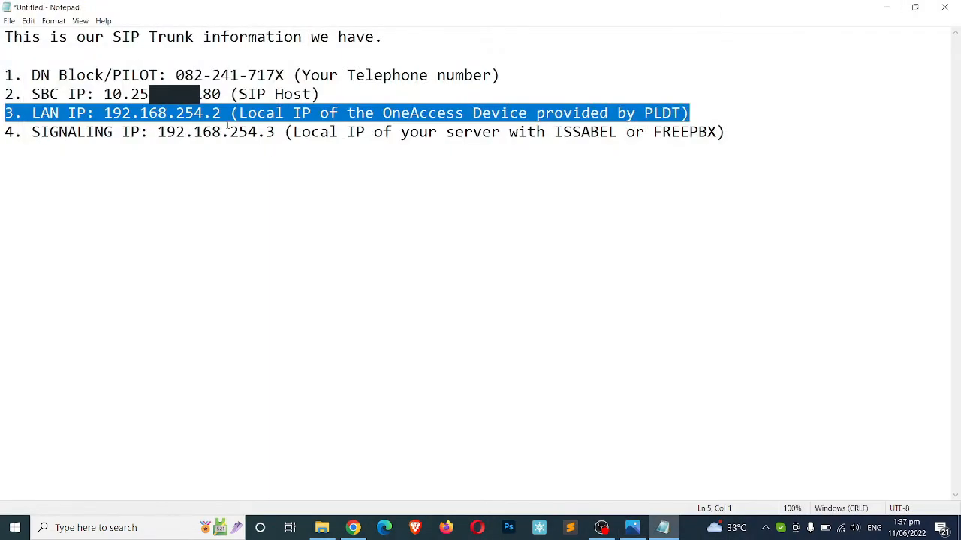
pyautogui.click(224, 114)
pyautogui.hotkey('shift', 'Left')
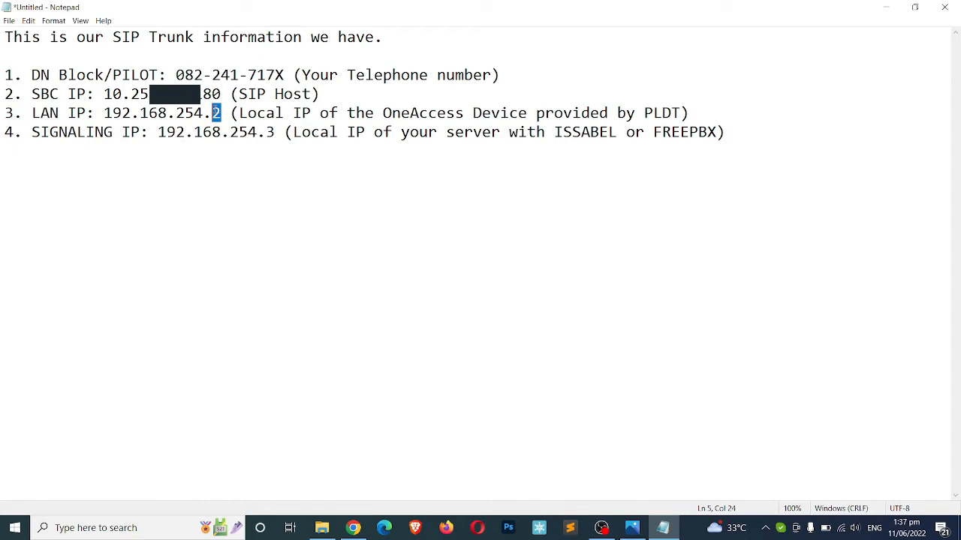
# Highlight the signaling IP line and its address 192.168.254.3 in the notes
pyautogui.click(284, 132)
pyautogui.moveTo(726, 133); pyautogui.dragTo(2, 132)
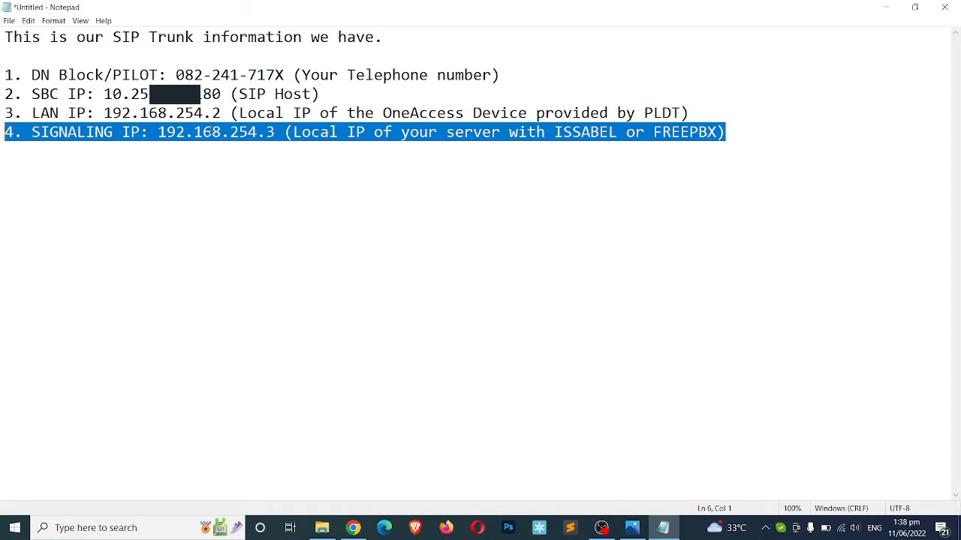
pyautogui.click(211, 132)
pyautogui.doubleClick(211, 132)
pyautogui.click(248, 132)
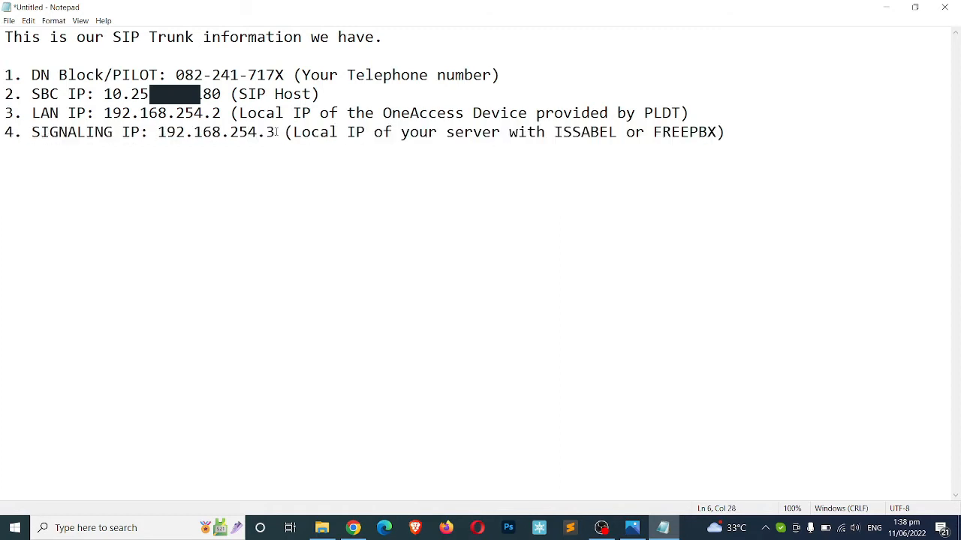
pyautogui.moveTo(266, 132); pyautogui.dragTo(275, 132)
pyautogui.press('Right')
pyautogui.hotkey('shift', 'Left')
pyautogui.hotkey('shift', 'Left')
pyautogui.press('Right')
# Enter the admin username and the password on the Issabel login page
pyautogui.click(353, 528)
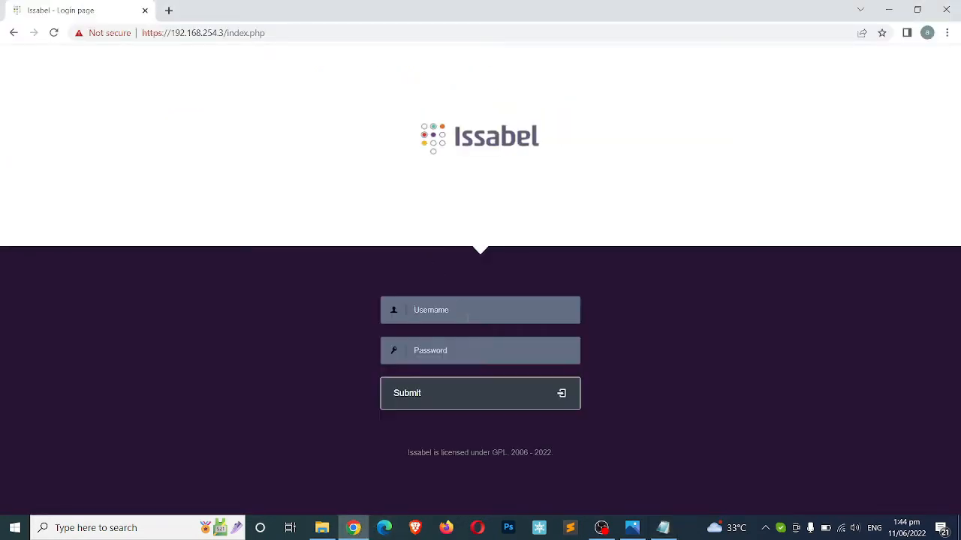
pyautogui.write('admin')
pyautogui.press('Tab')
pyautogui.write('•••')
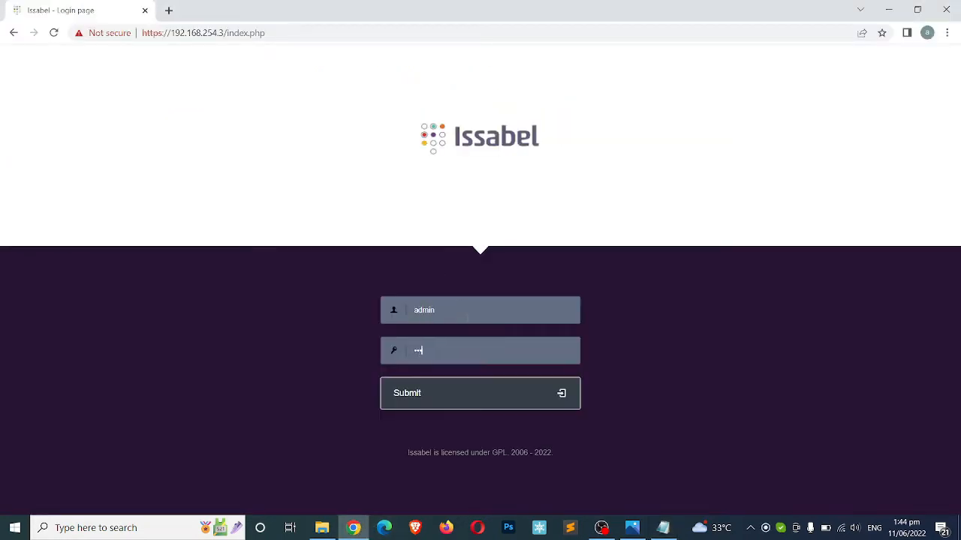
pyautogui.write('•••••••')
# Check the server IP 192.168.254.3, submit the login and close the addons sign-up pop-up
pyautogui.doubleClick(431, 309)
pyautogui.click(327, 153)
pyautogui.moveTo(225, 33); pyautogui.dragTo(171, 35)
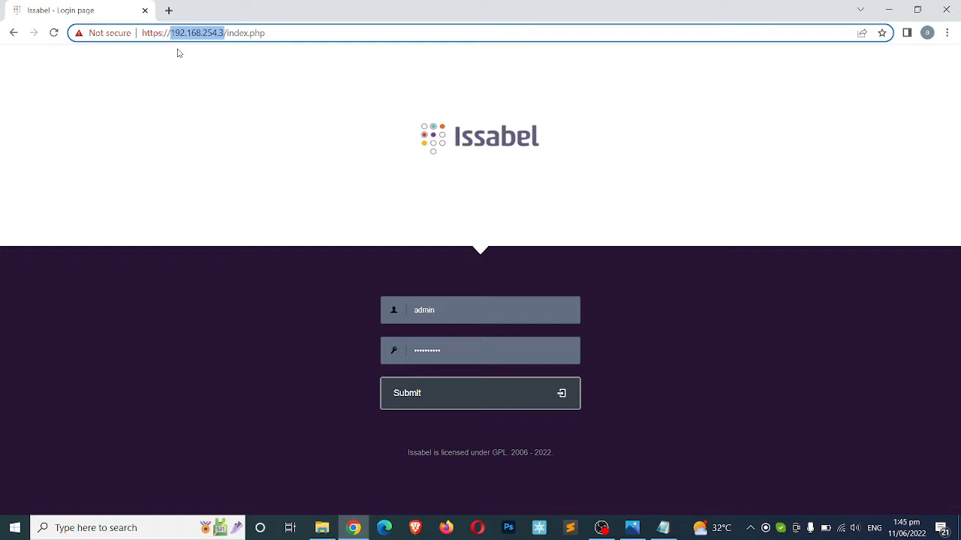
pyautogui.click(468, 339)
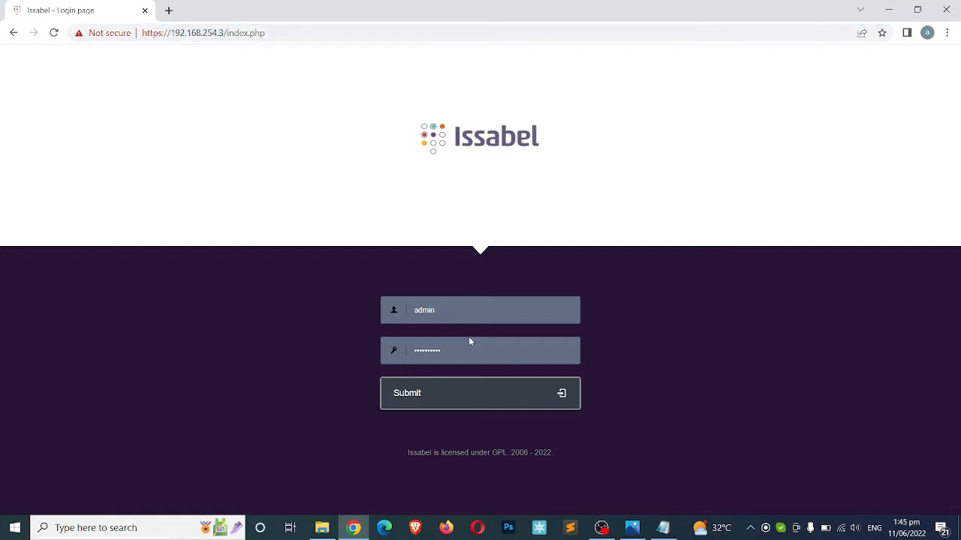
pyautogui.click(470, 397)
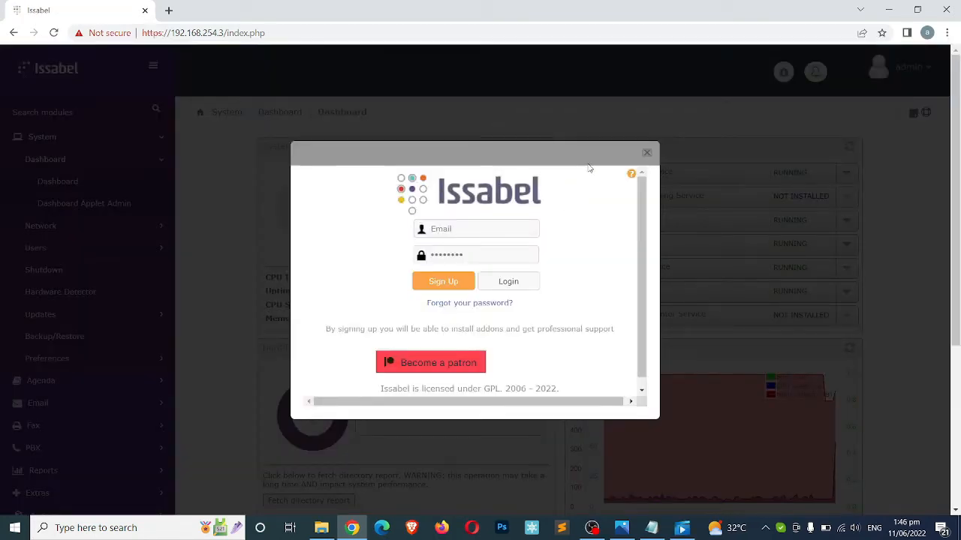
pyautogui.click(648, 153)
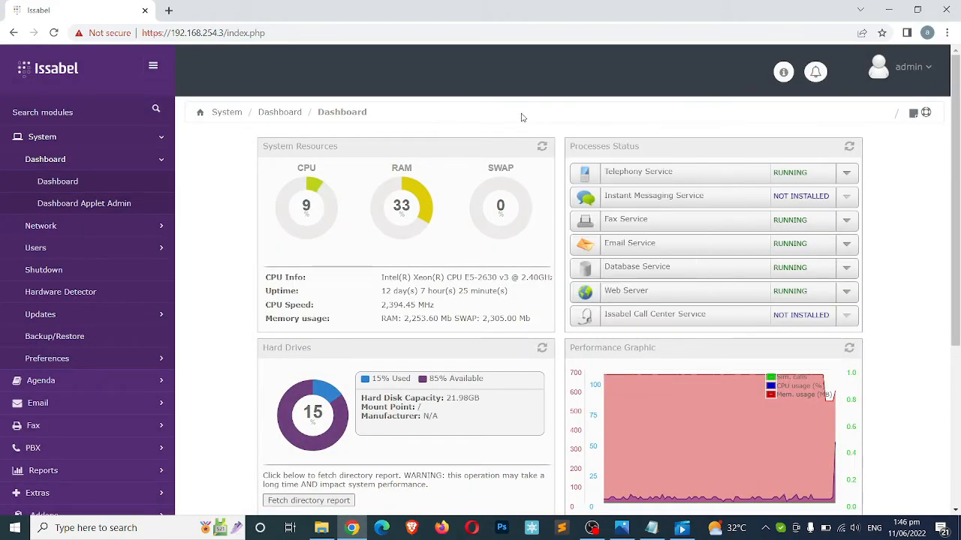
# Navigate through System > Network to the Network Parameters page
pyautogui.click(163, 161)
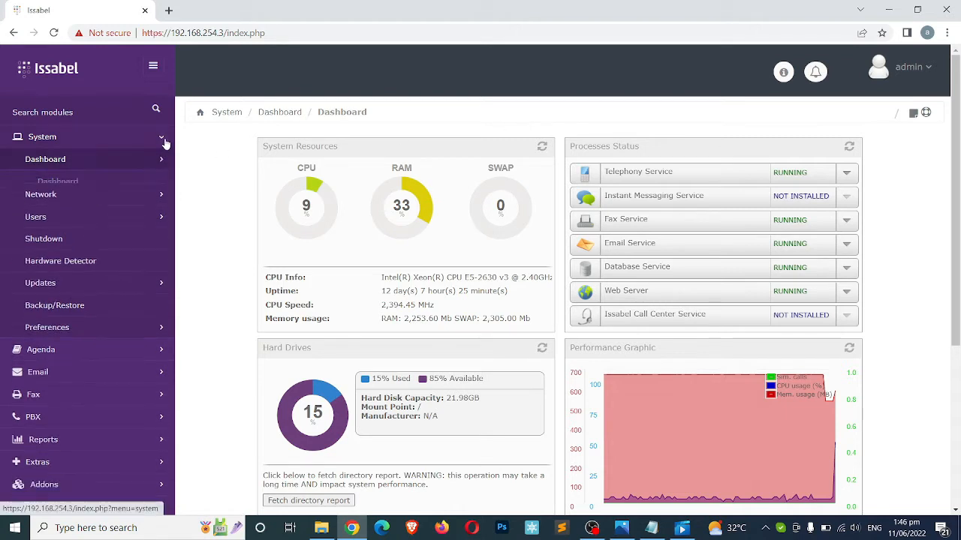
pyautogui.click(165, 138)
pyautogui.click(165, 139)
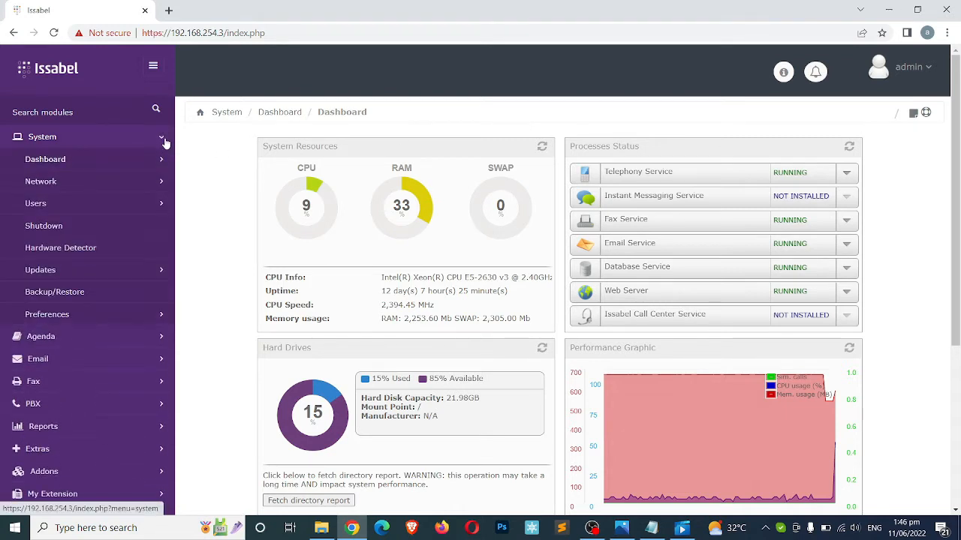
pyautogui.click(132, 189)
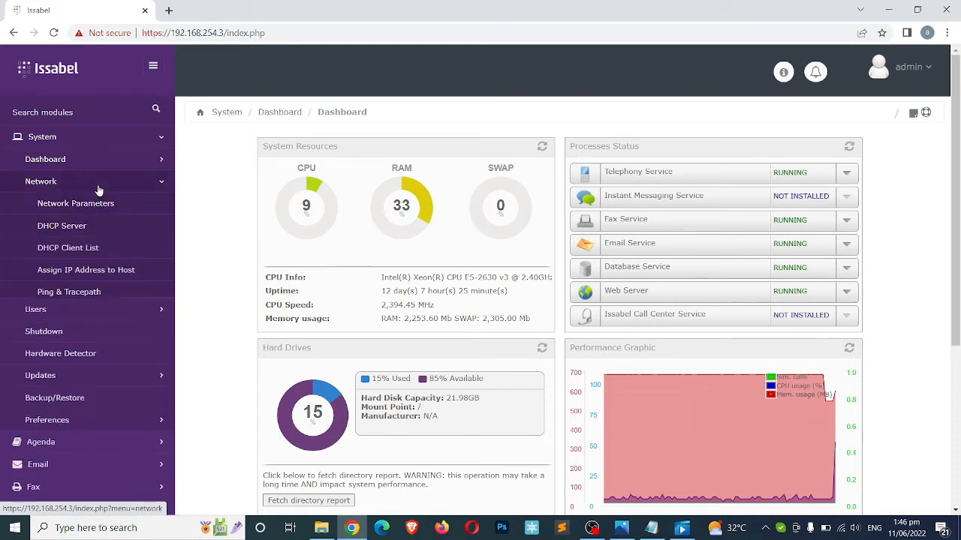
pyautogui.click(98, 184)
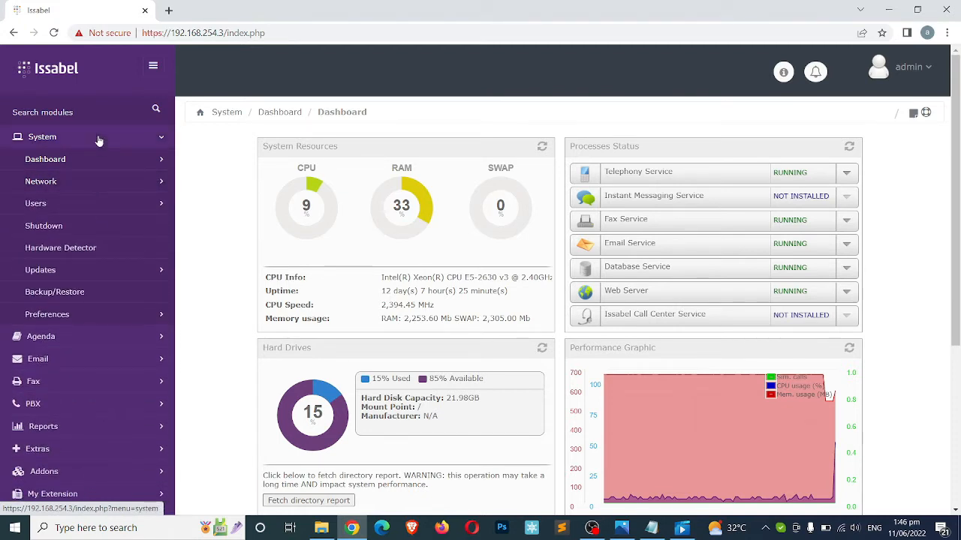
pyautogui.click(94, 185)
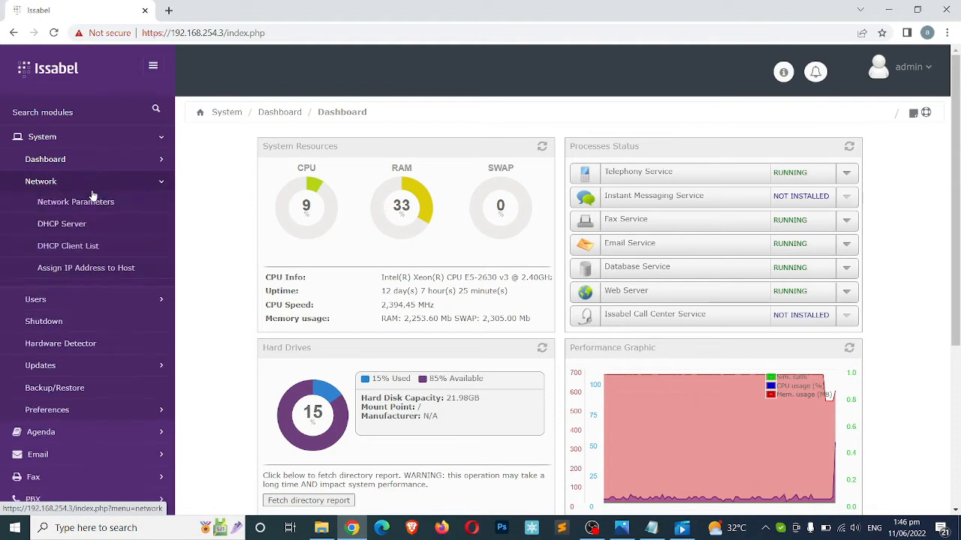
pyautogui.click(91, 206)
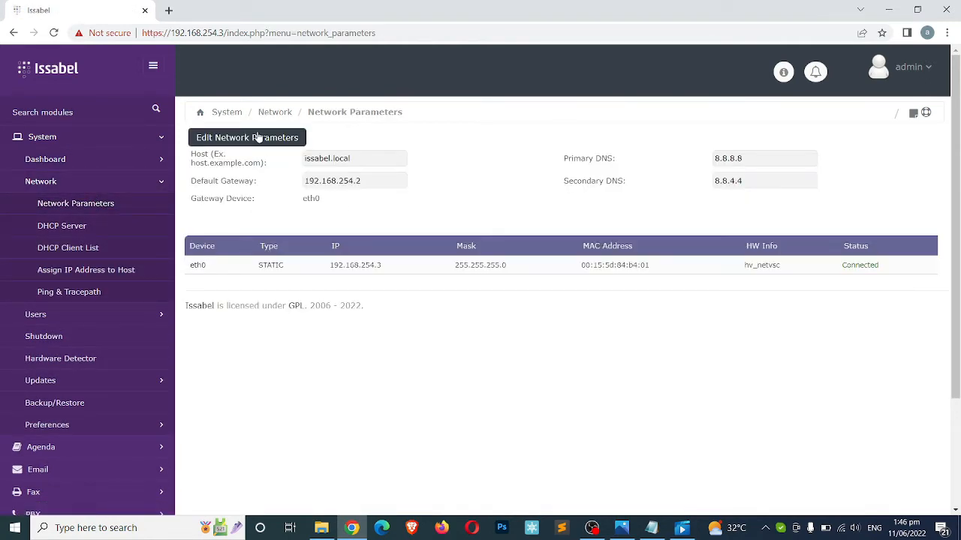
# Check eth0 at 192.168.254.3 and gateway 192.168.254.2, cancelling both forms unchanged
pyautogui.doubleClick(376, 267)
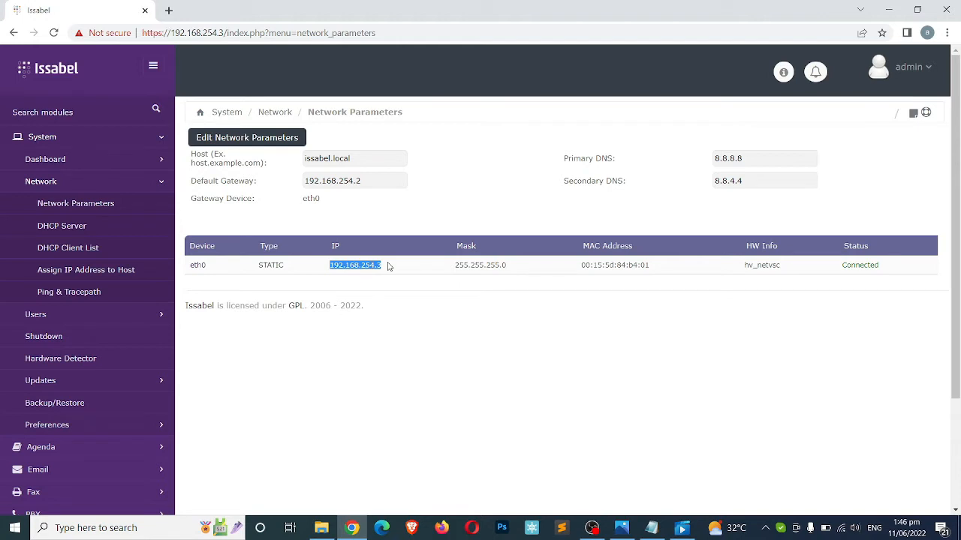
pyautogui.click(197, 266)
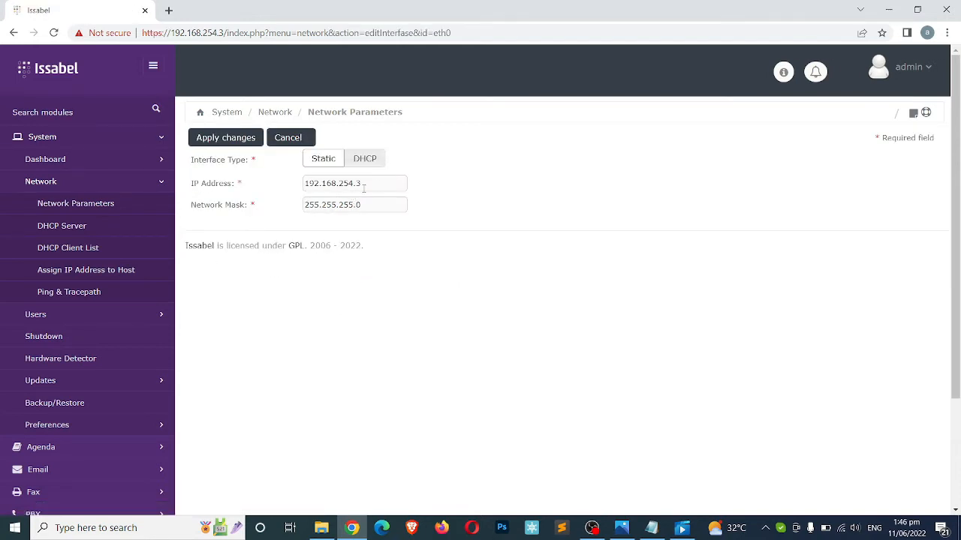
pyautogui.click(382, 184)
pyautogui.click(299, 138)
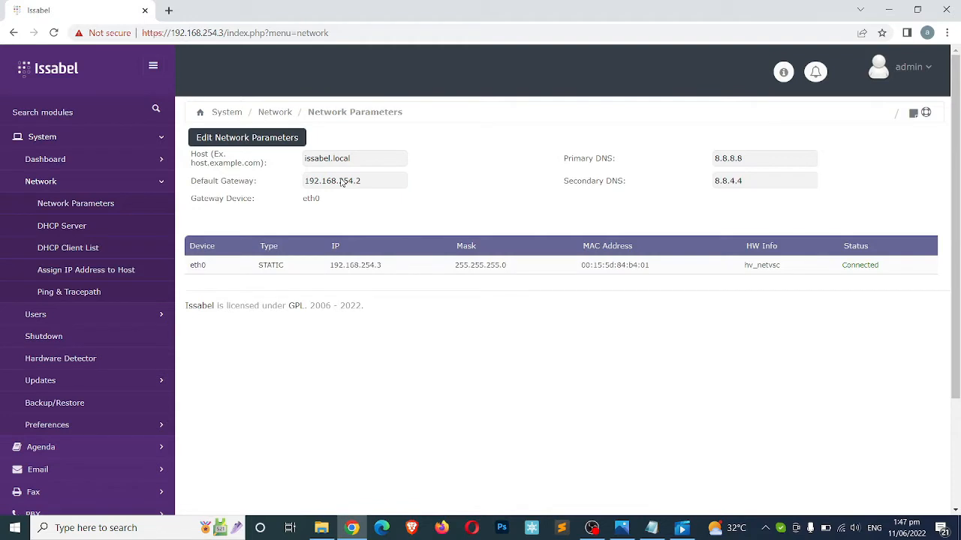
pyautogui.click(279, 146)
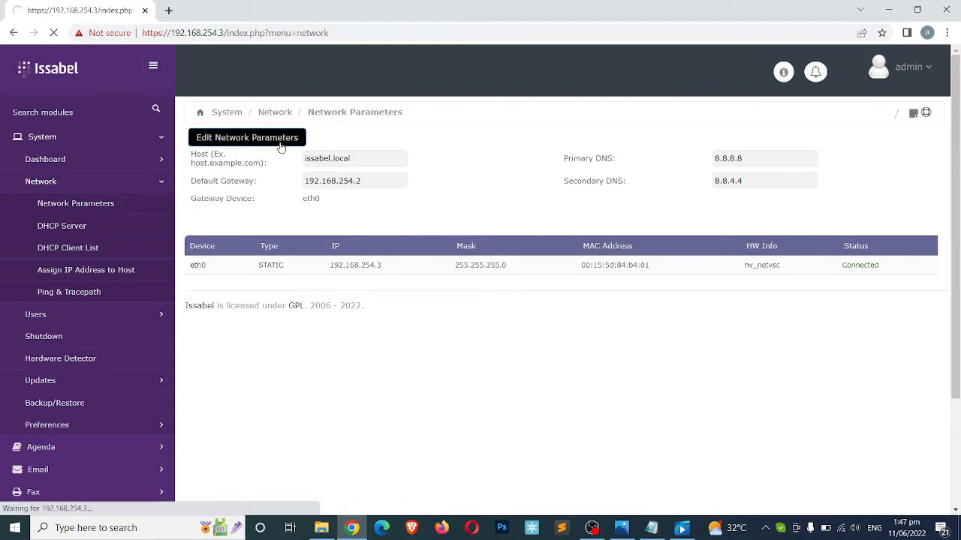
pyautogui.click(360, 181)
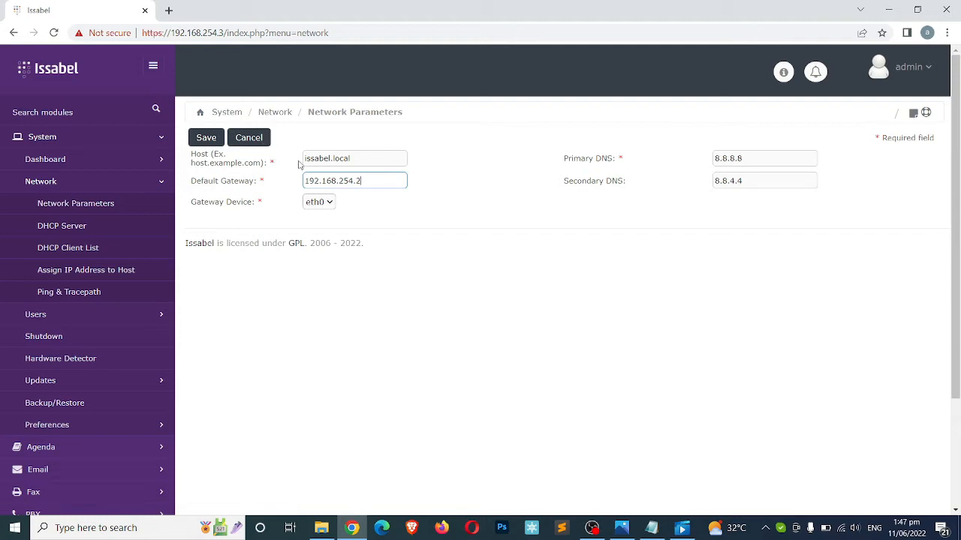
pyautogui.click(257, 143)
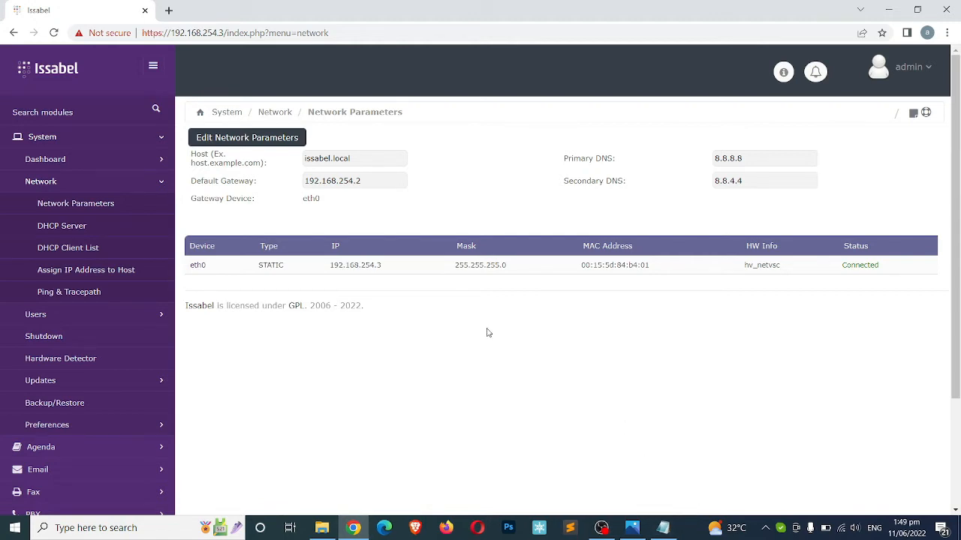
# Return to Issabel and open PBX Configuration > Trunks, listing Channel g0 and PLDT1
pyautogui.click(146, 143)
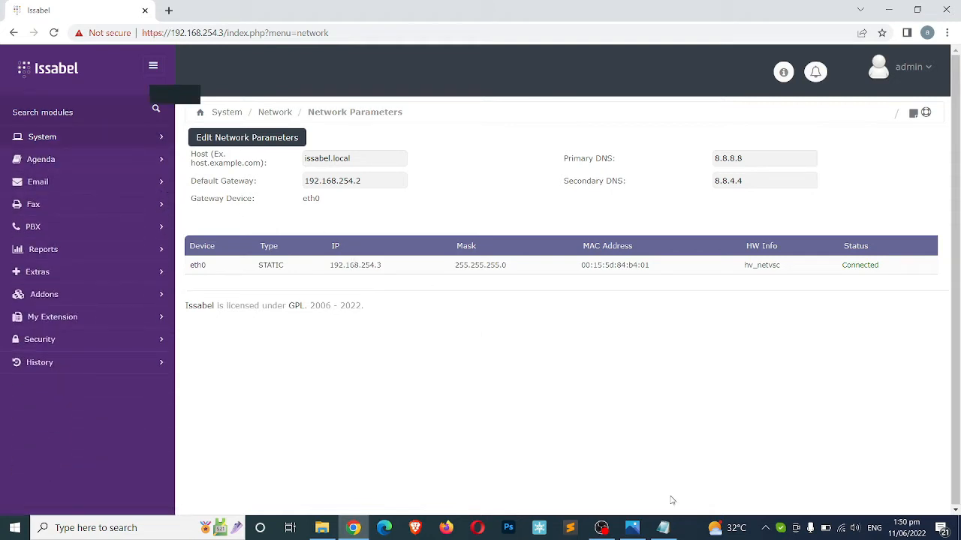
pyautogui.click(664, 533)
pyautogui.hotkey('alt', 'Tab')
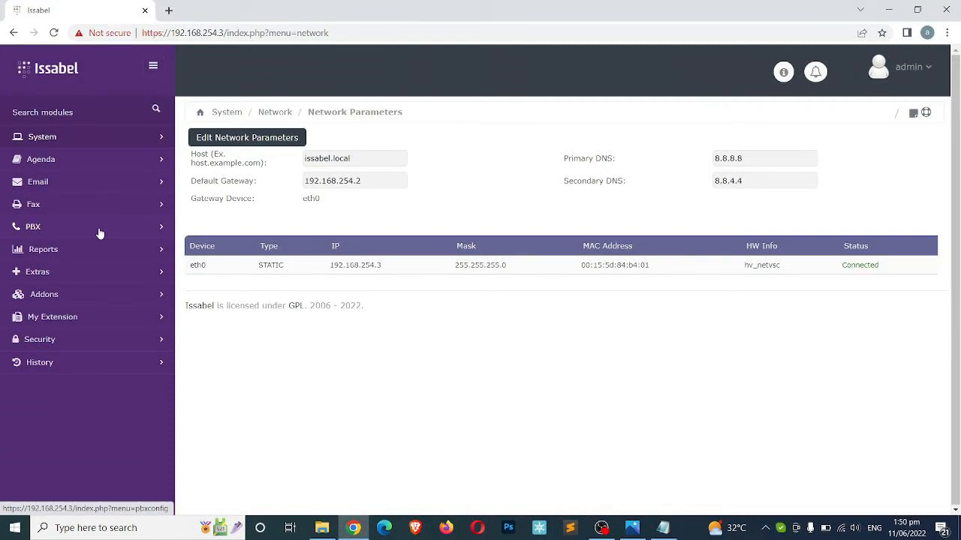
pyautogui.click(99, 229)
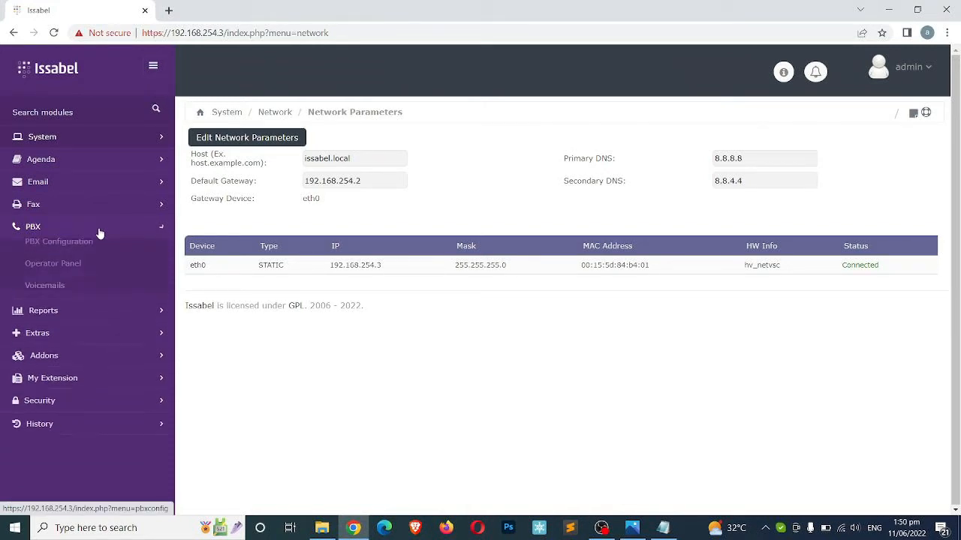
pyautogui.click(99, 251)
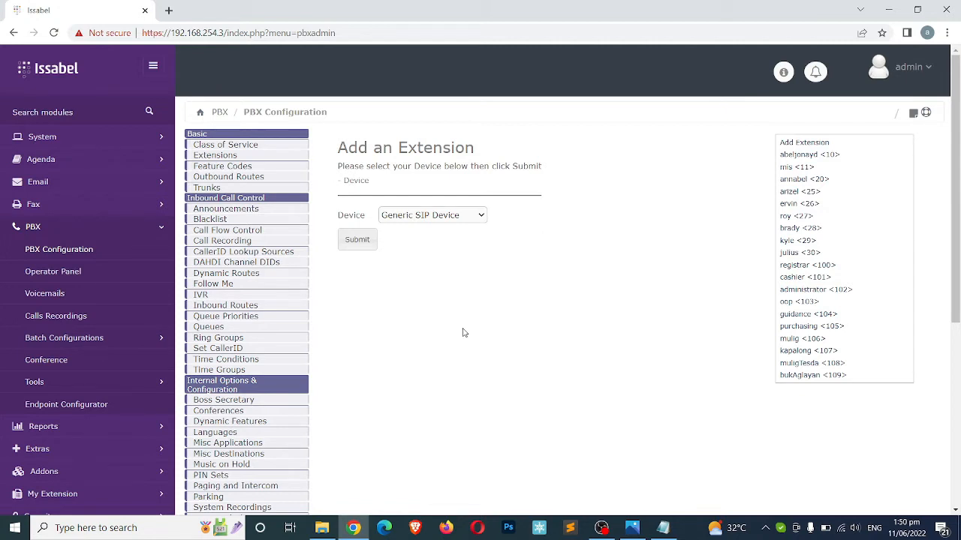
pyautogui.click(212, 192)
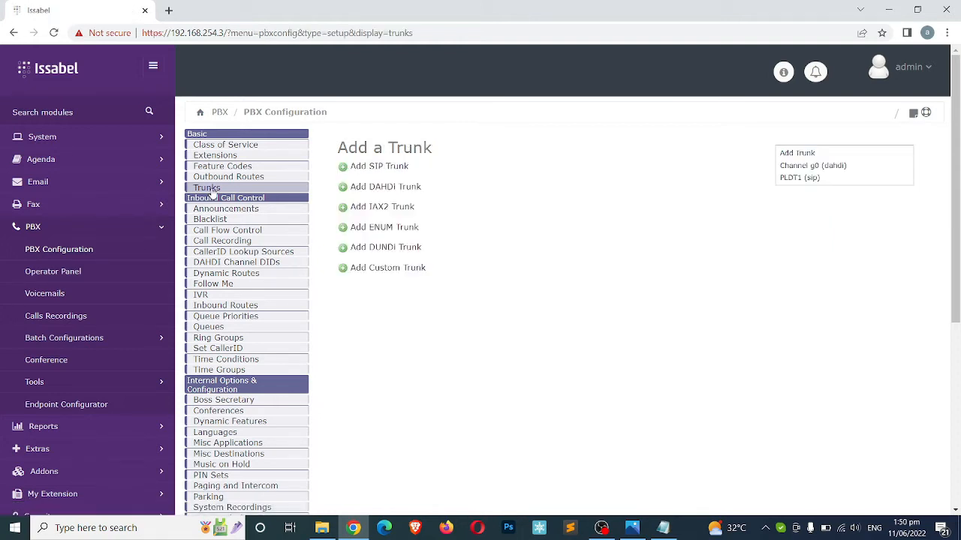
# Open the blank Add SIP Trunk form and look over its general and outgoing settings
pyautogui.click(380, 170)
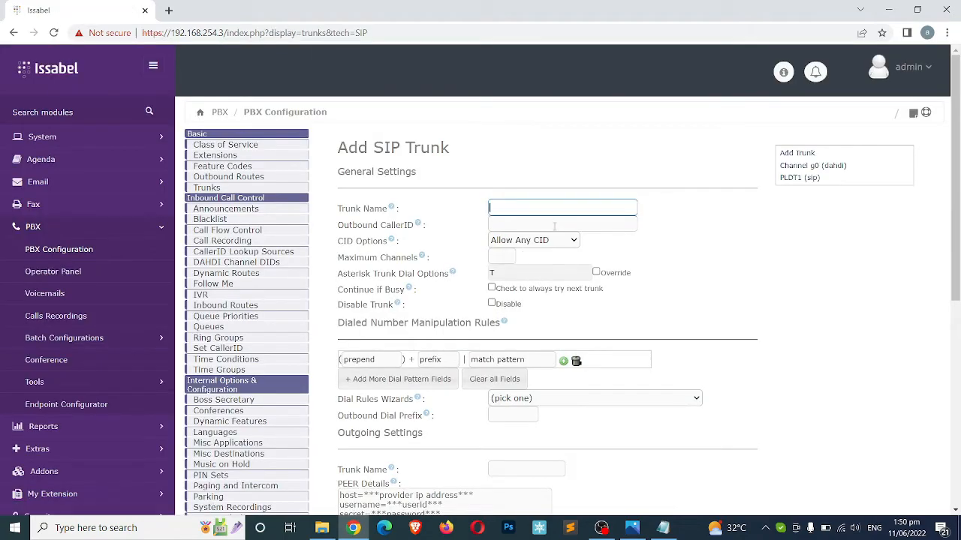
pyautogui.scroll(-5, 665, 308)
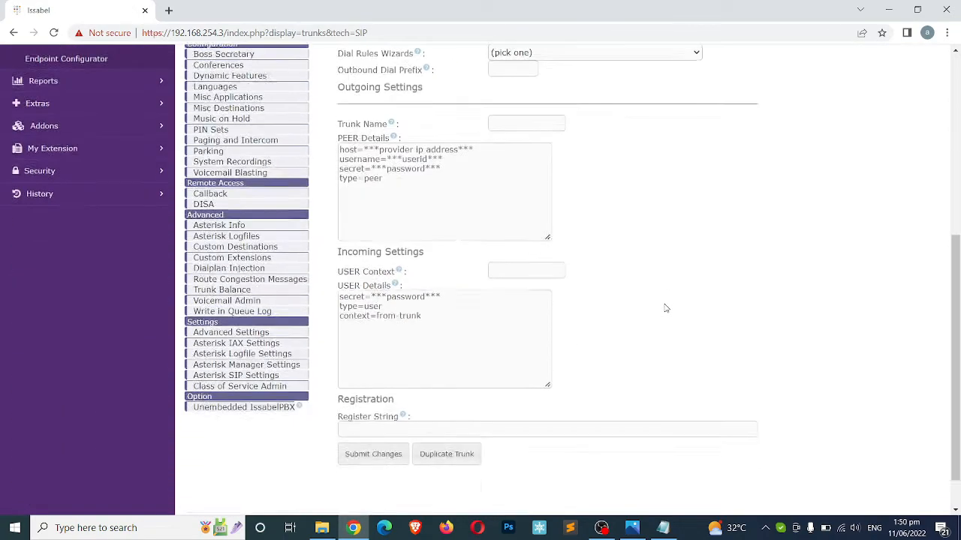
pyautogui.scroll(4, 665, 308)
pyautogui.scroll(1, 664, 308)
pyautogui.scroll(-2, 664, 307)
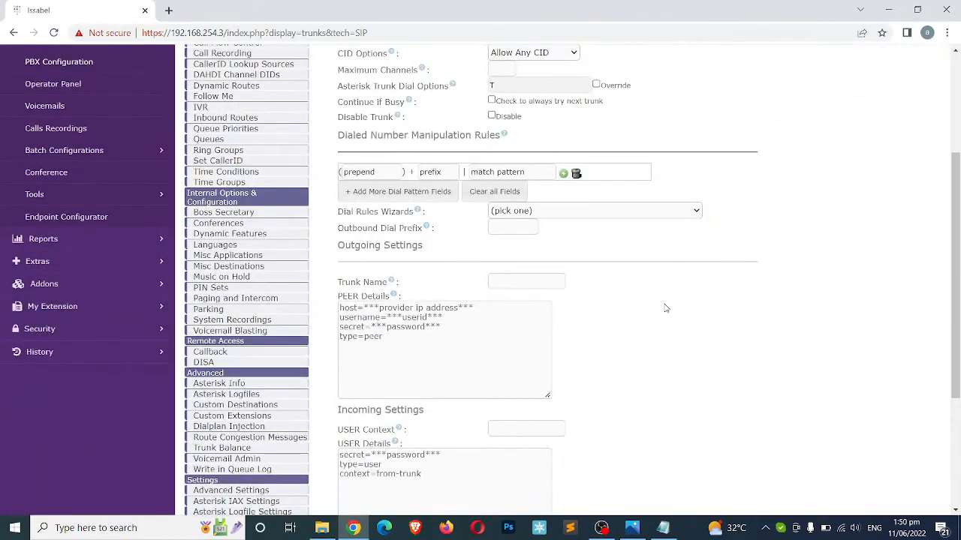
pyautogui.scroll(2, 664, 308)
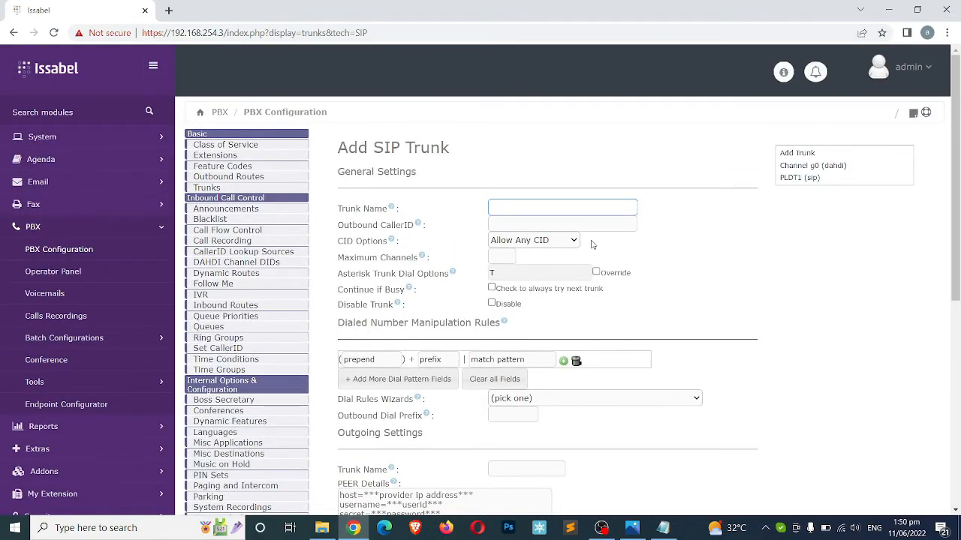
pyautogui.click(563, 212)
pyautogui.click(790, 181)
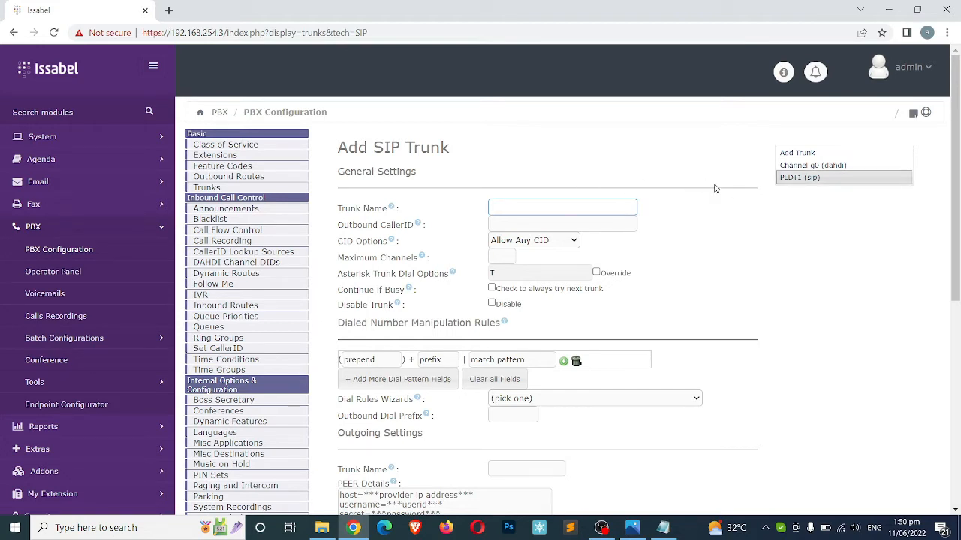
# Open the PLDT1 trunk and compare its name and outbound caller ID with the notes' telephone number
pyautogui.click(801, 180)
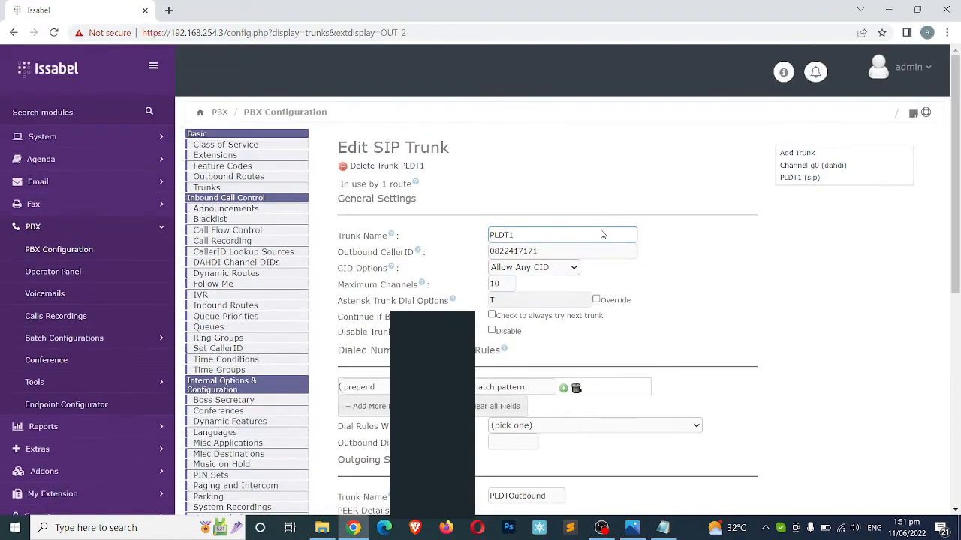
pyautogui.doubleClick(601, 235)
pyautogui.click(602, 235)
pyautogui.doubleClick(601, 250)
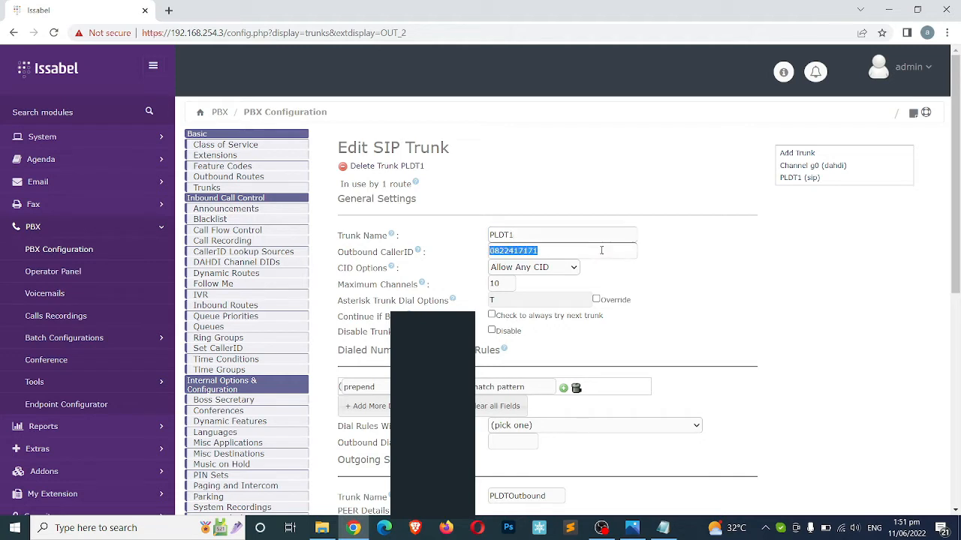
pyautogui.click(562, 256)
pyautogui.doubleClick(562, 255)
pyautogui.click(662, 528)
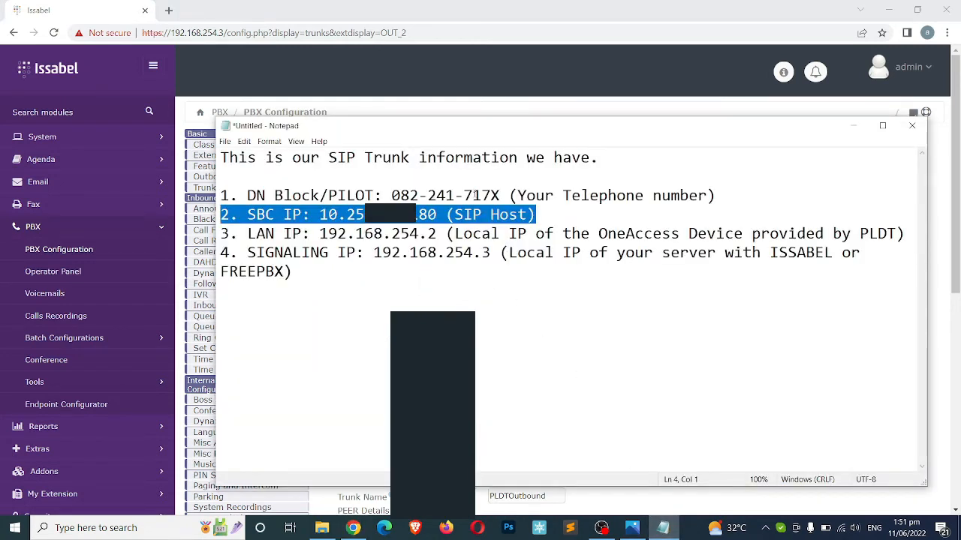
pyautogui.moveTo(391, 195); pyautogui.dragTo(504, 200)
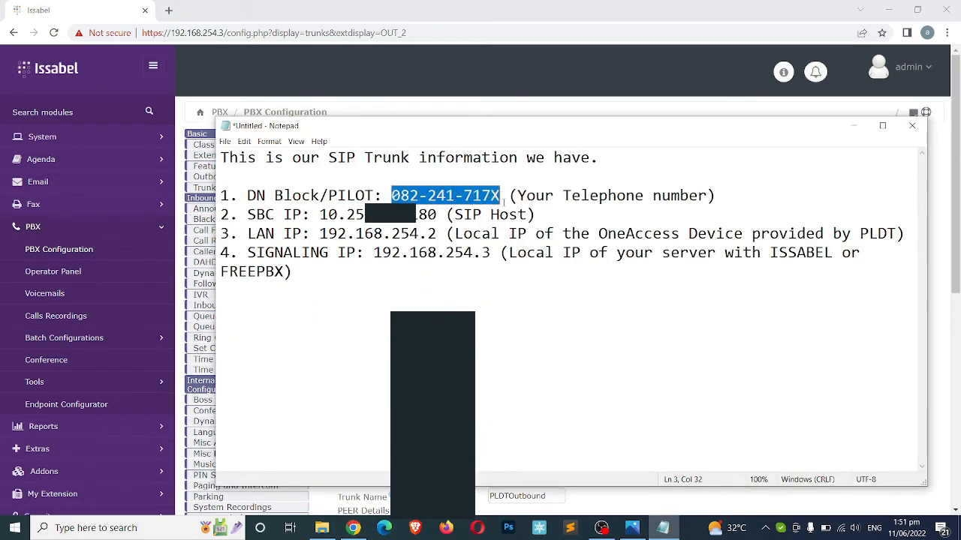
pyautogui.click(854, 127)
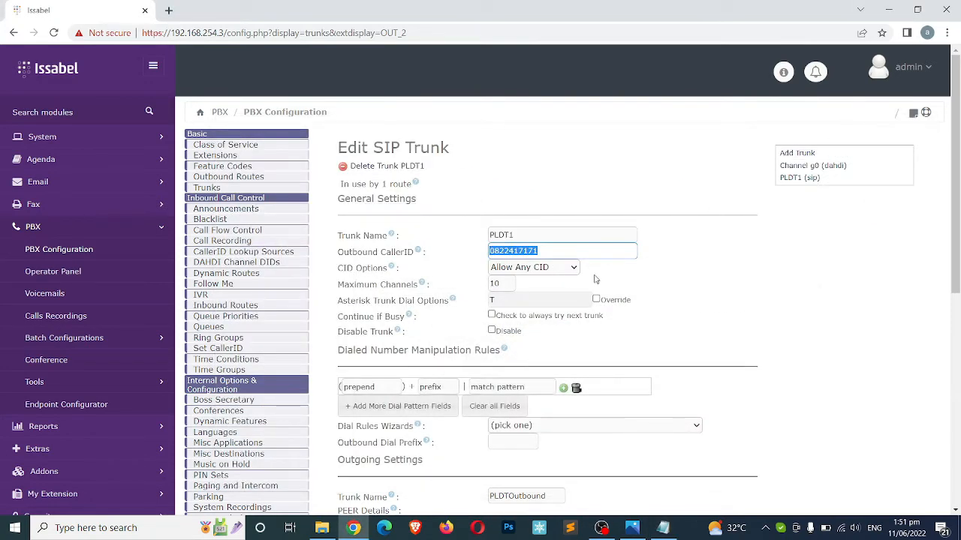
# Check Maximum Channels is 10 and review the host address in PEER Details
pyautogui.doubleClick(504, 284)
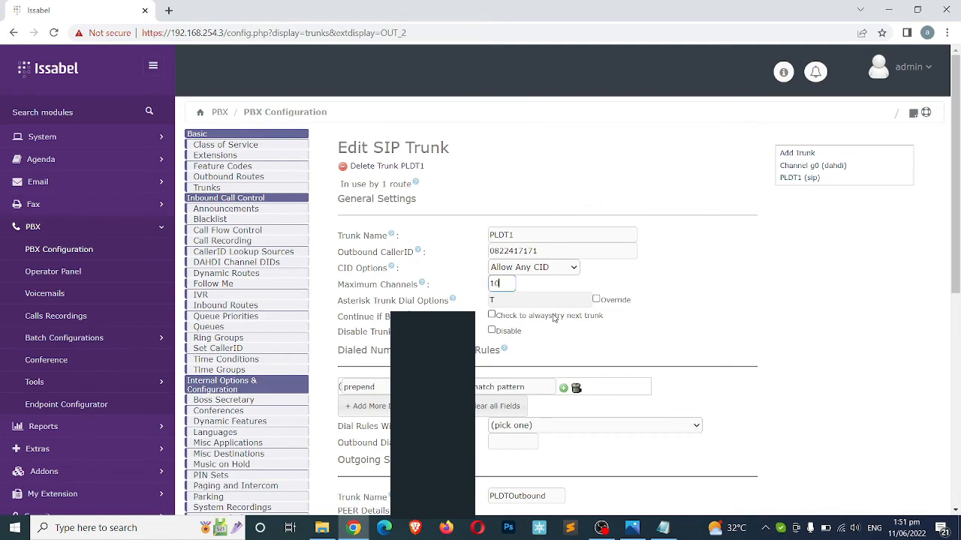
pyautogui.scroll(-1, 556, 319)
pyautogui.scroll(-2, 553, 319)
pyautogui.moveTo(361, 375); pyautogui.dragTo(302, 326)
pyautogui.click(377, 353)
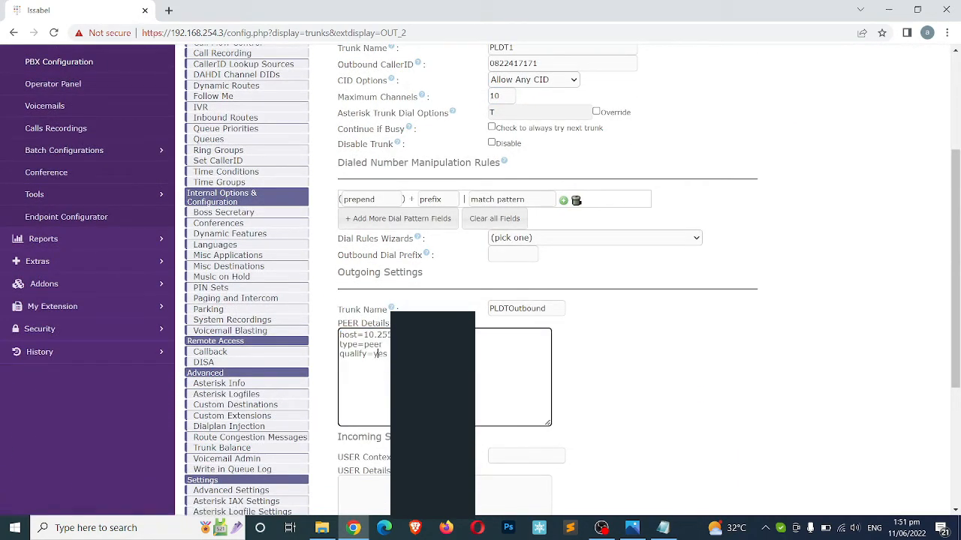
pyautogui.hotkey('ctrl', 'a')
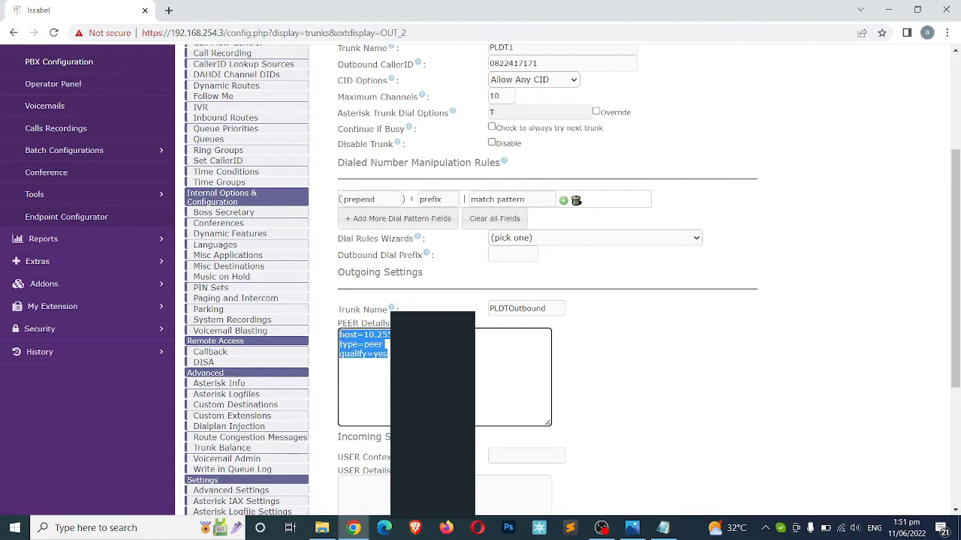
pyautogui.click(389, 354)
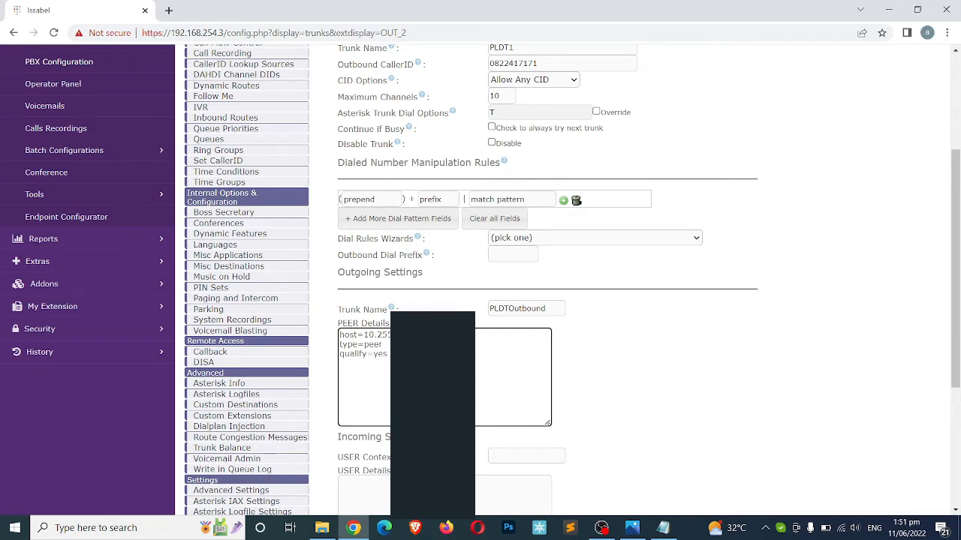
pyautogui.moveTo(422, 335); pyautogui.dragTo(364, 335)
pyautogui.click(389, 355)
# Confirm the outgoing Trunk Name is PLDTOutbound
pyautogui.doubleClick(523, 312)
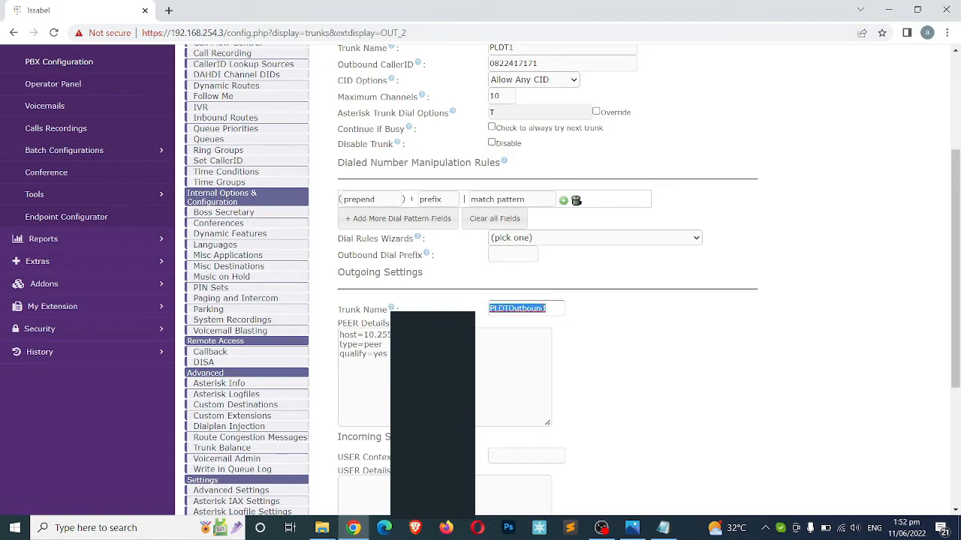
pyautogui.click(551, 309)
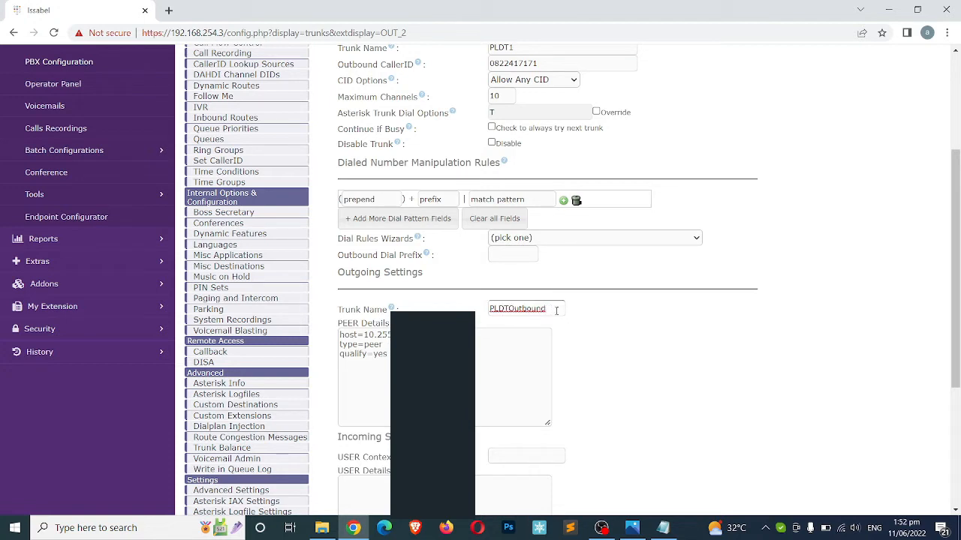
pyautogui.doubleClick(556, 310)
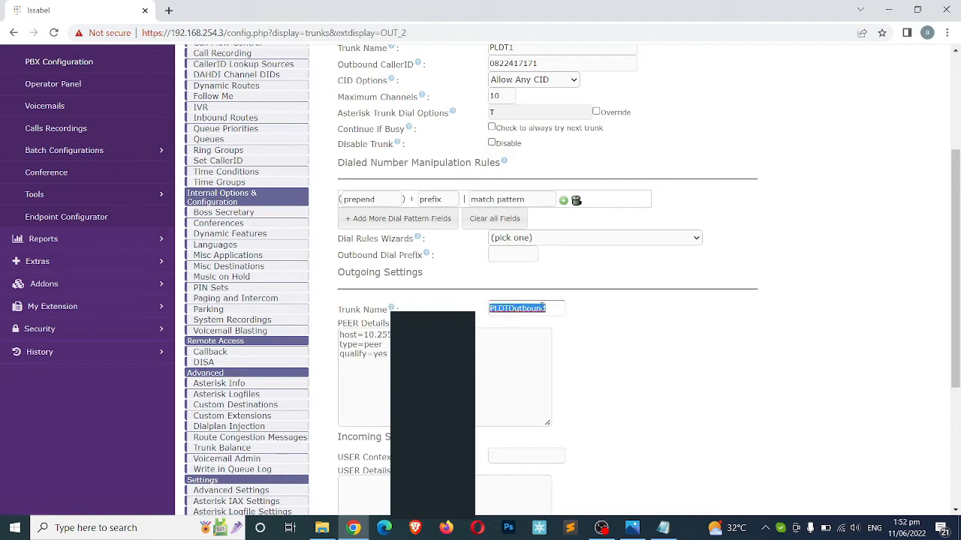
pyautogui.click(557, 308)
pyautogui.scroll(-1, 557, 330)
pyautogui.scroll(-3, 558, 330)
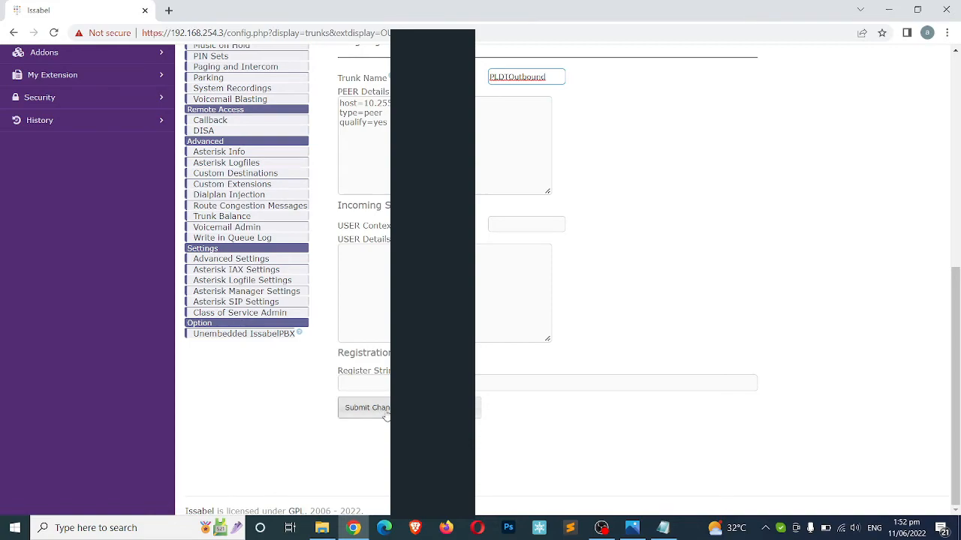
pyautogui.scroll(6, 611, 365)
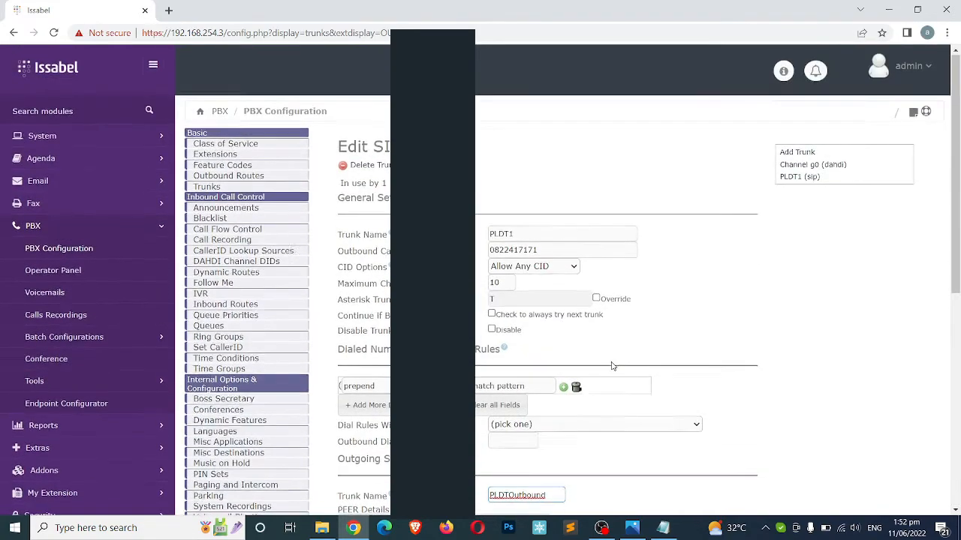
pyautogui.scroll(-6, 611, 365)
pyautogui.scroll(6, 502, 186)
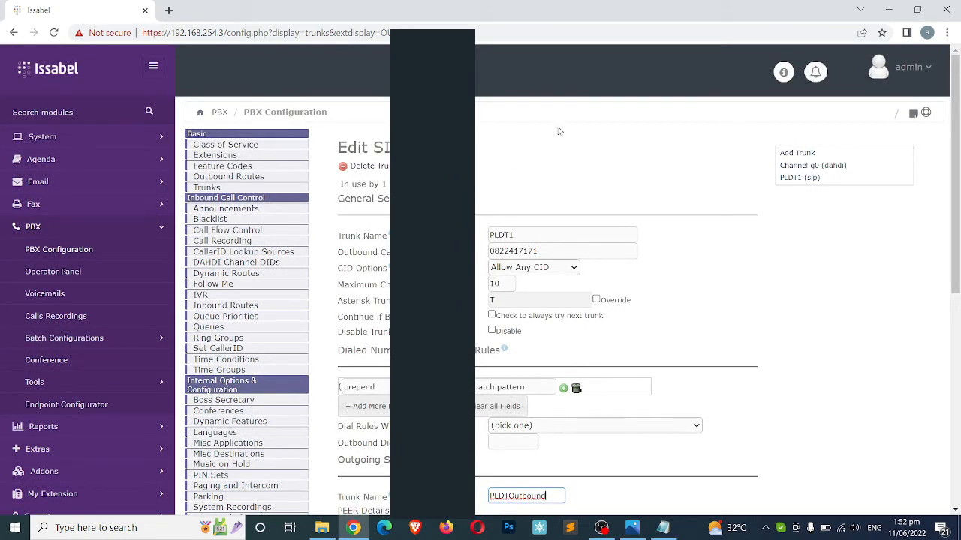
pyautogui.scroll(-3, 719, 294)
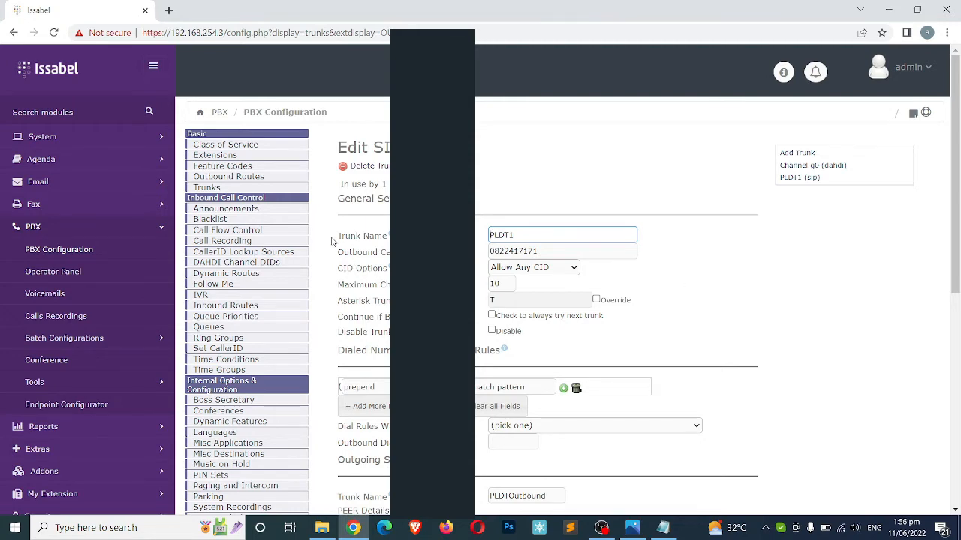
pyautogui.scroll(-3, 325, 240)
pyautogui.scroll(-1, 325, 241)
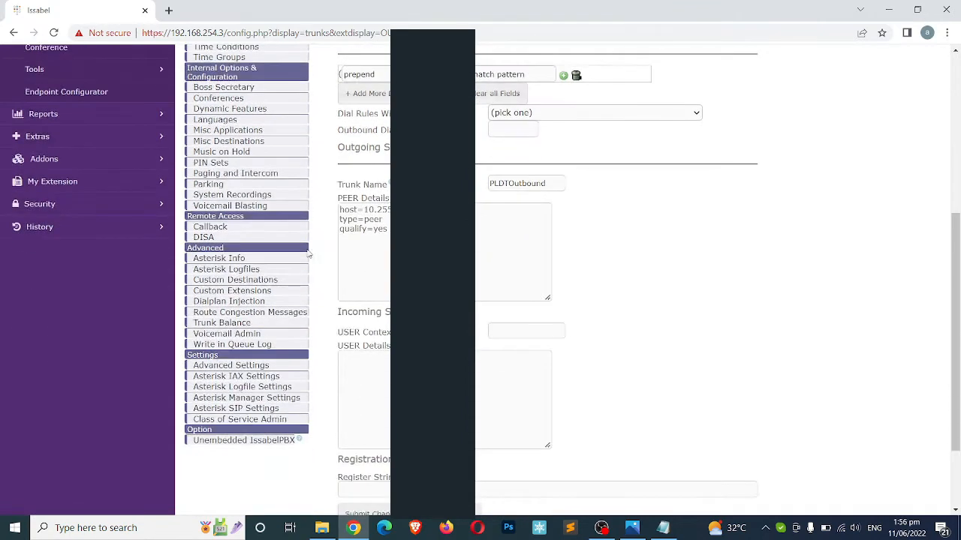
# Open Asterisk Info > Sip Info and confirm the PLDTOutbound peer is OK at 33 ms
pyautogui.click(222, 263)
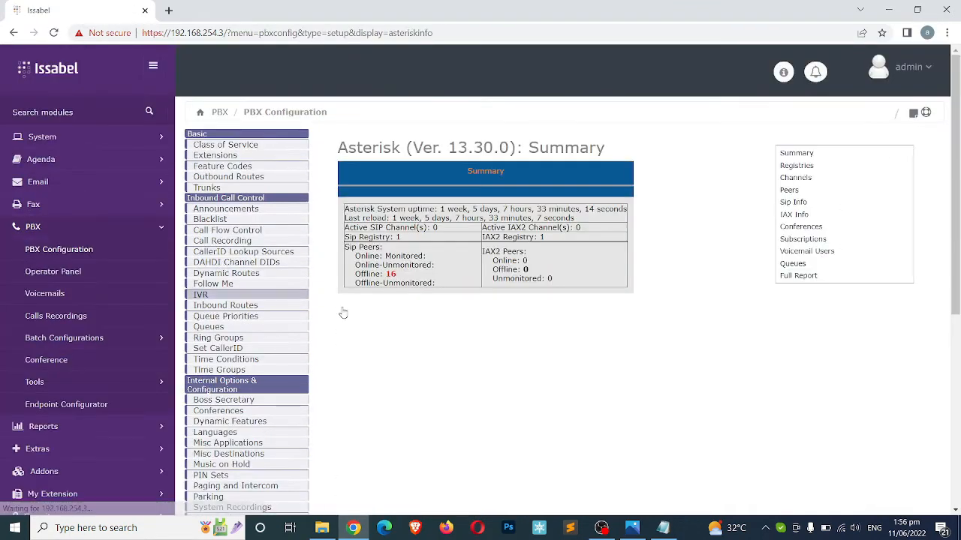
pyautogui.click(794, 203)
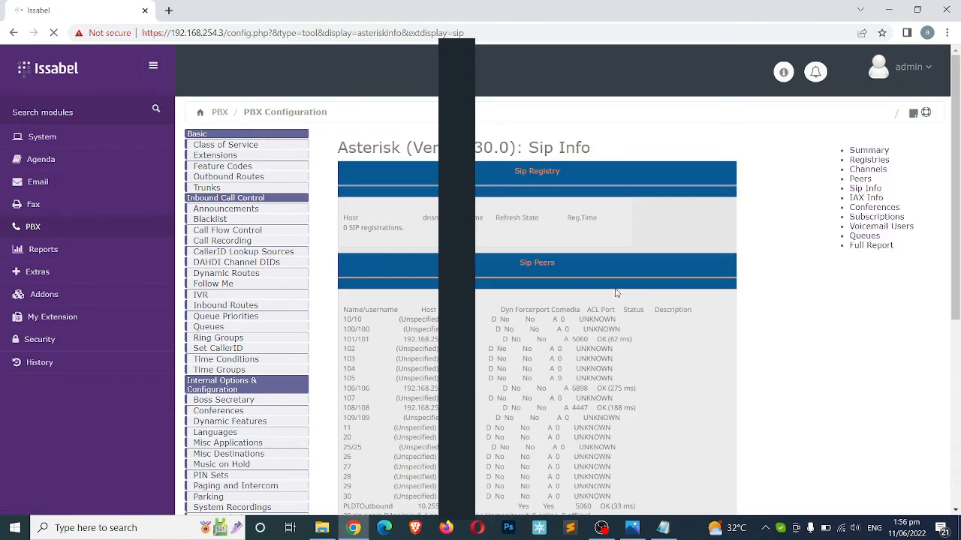
pyautogui.scroll(-3, 616, 293)
pyautogui.scroll(1, 616, 292)
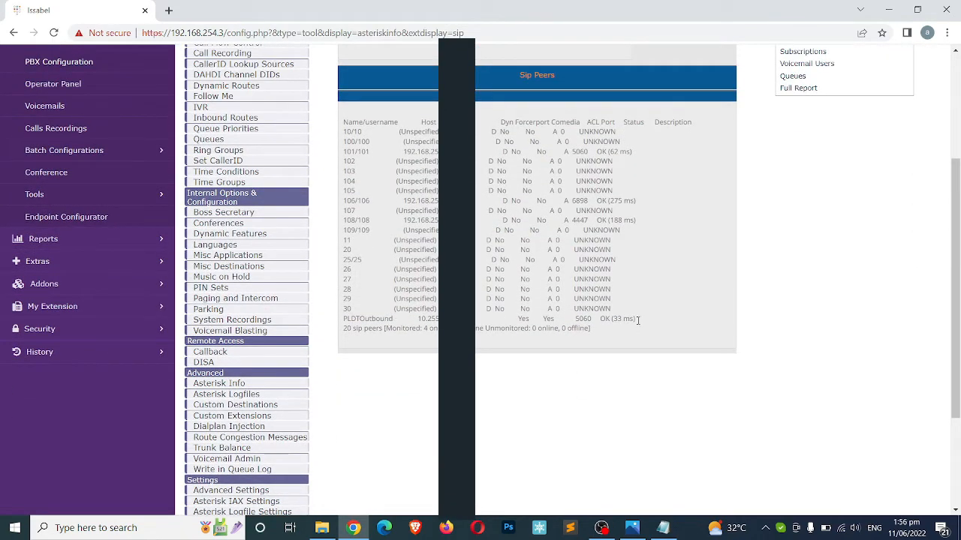
pyautogui.moveTo(644, 319); pyautogui.dragTo(343, 319)
pyautogui.doubleClick(606, 320)
pyautogui.moveTo(641, 319); pyautogui.dragTo(609, 320)
pyautogui.click(622, 345)
pyautogui.scroll(3, 622, 345)
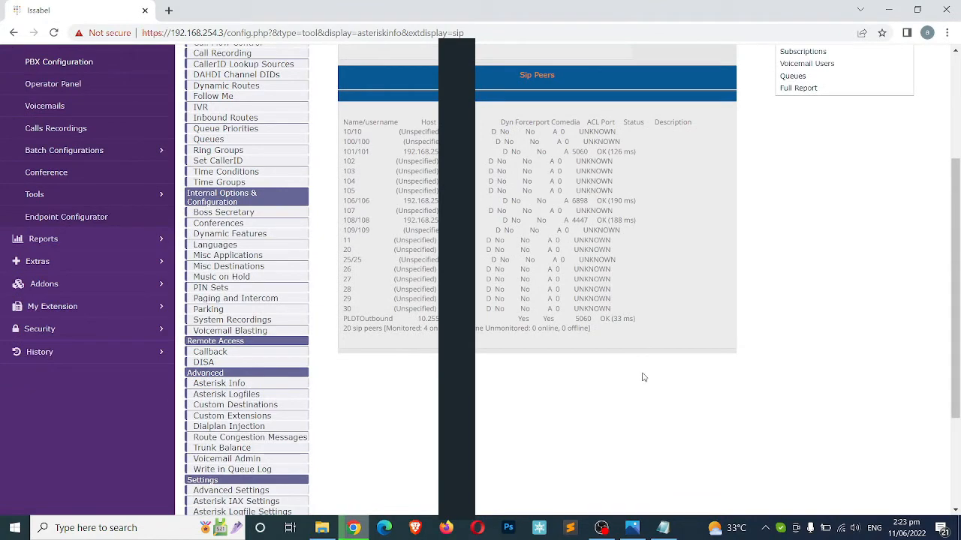
pyautogui.scroll(3, 643, 376)
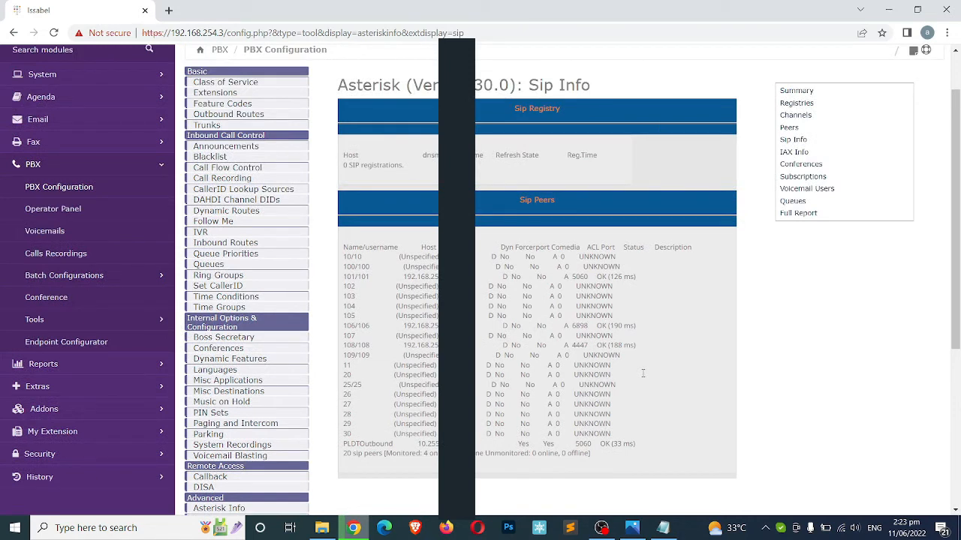
# Keep Generic SIP Device as the device type on the Extensions page and submit it
pyautogui.click(213, 97)
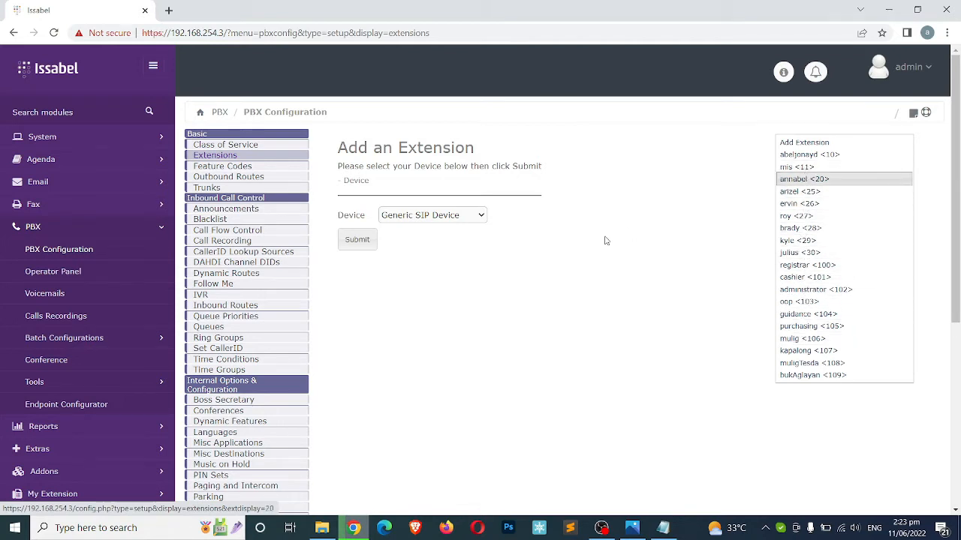
pyautogui.click(467, 218)
pyautogui.click(464, 217)
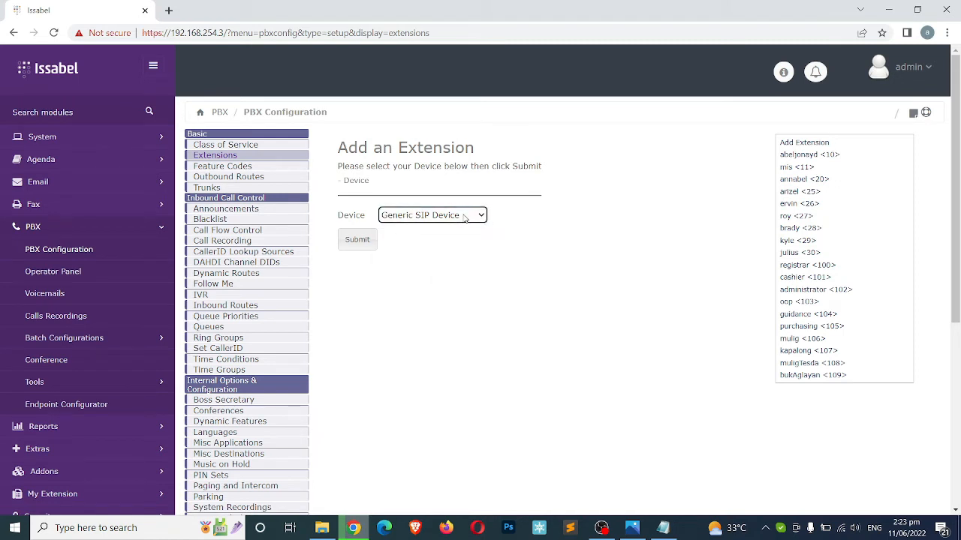
pyautogui.click(357, 246)
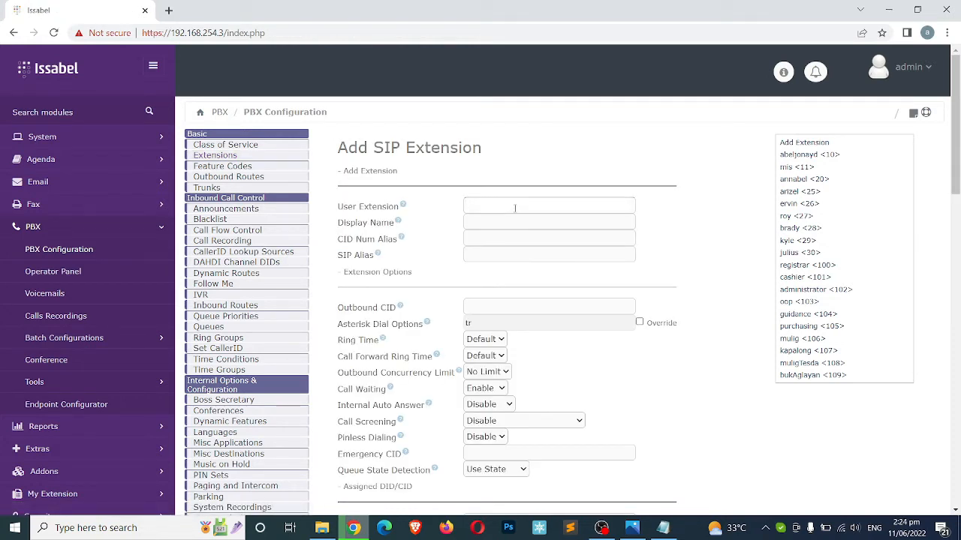
# Enter user extension 9 with display name warehouse
pyautogui.click(515, 208)
pyautogui.write('9')
pyautogui.click(514, 221)
pyautogui.write('warehouse')
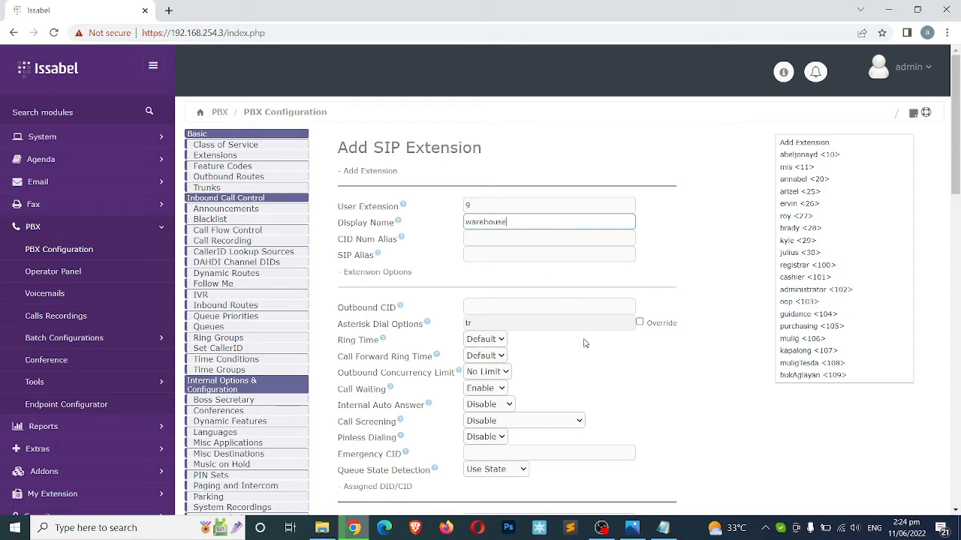
pyautogui.scroll(-3, 608, 352)
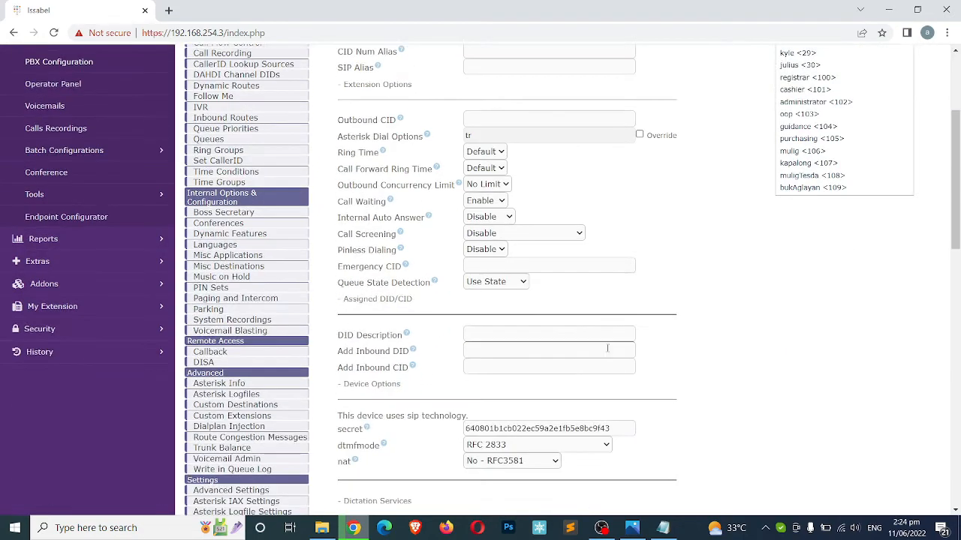
pyautogui.scroll(3, 608, 352)
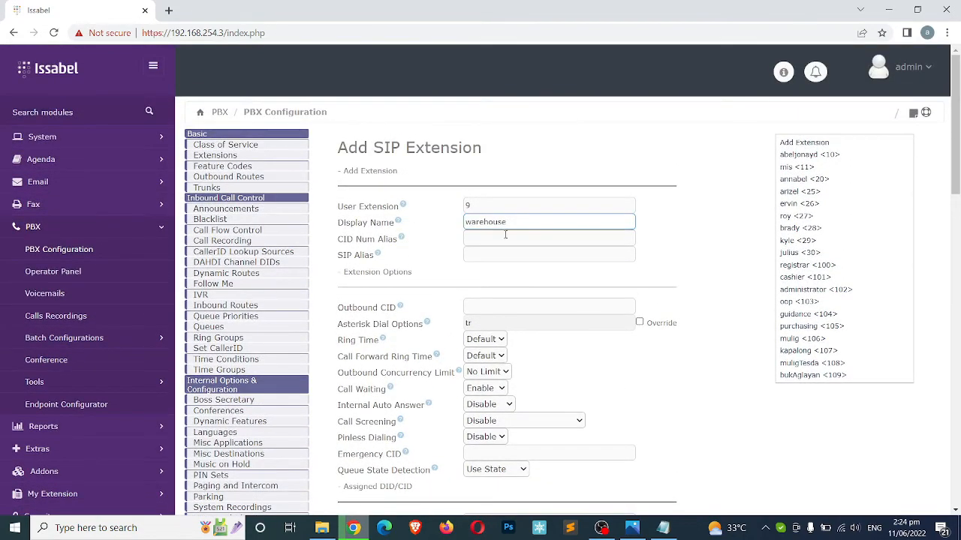
pyautogui.click(523, 221)
pyautogui.doubleClick(525, 207)
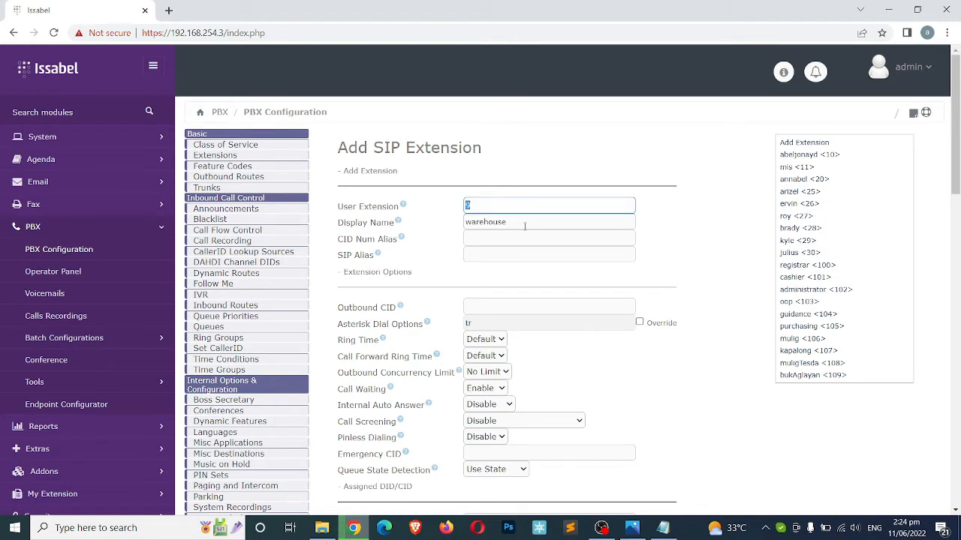
pyautogui.doubleClick(525, 223)
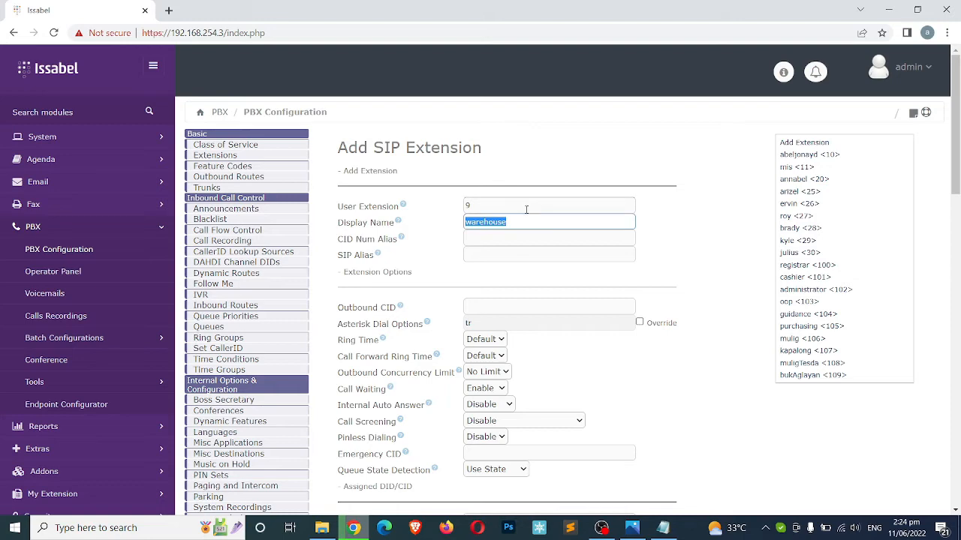
pyautogui.doubleClick(527, 206)
# Replace the extension's secret with a new password and submit the warehouse extension
pyautogui.scroll(-4, 539, 250)
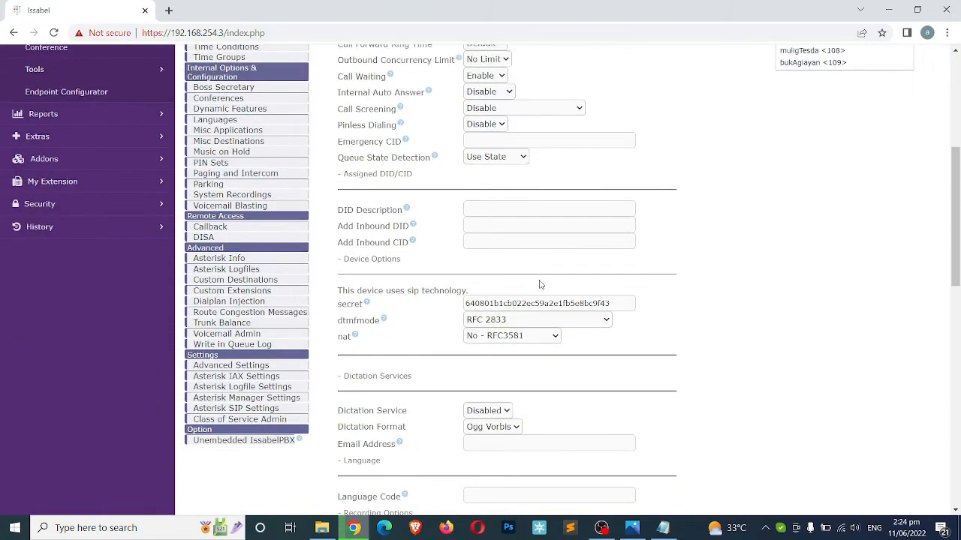
pyautogui.doubleClick(545, 303)
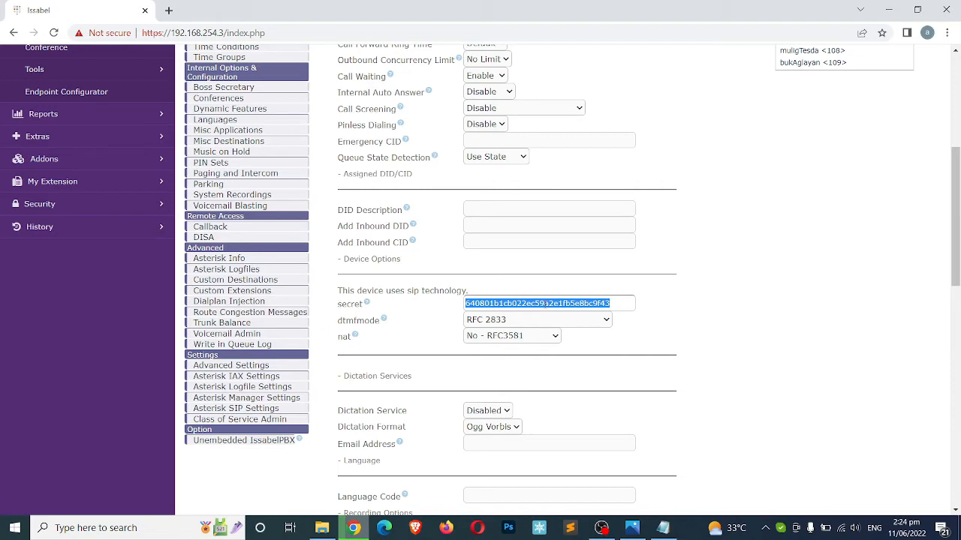
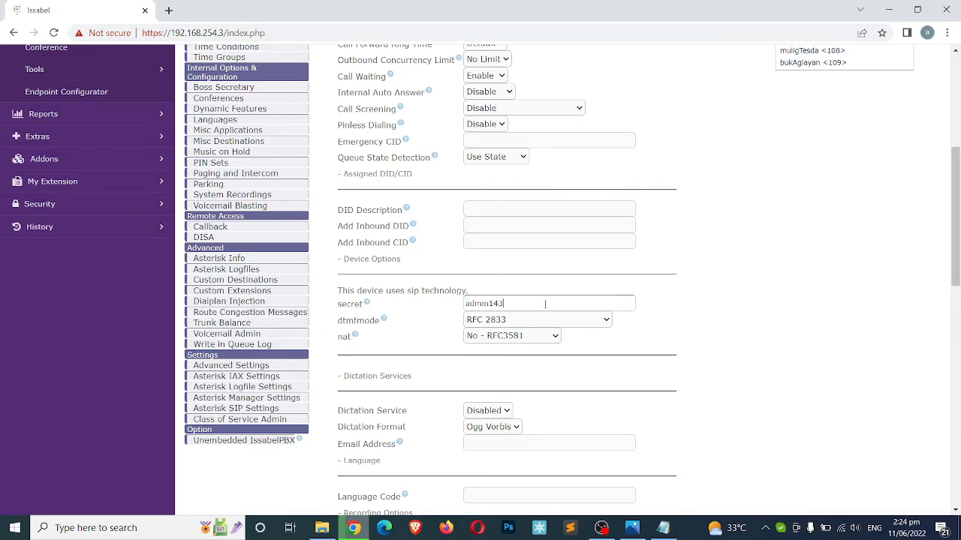
pyautogui.scroll(-10, 545, 304)
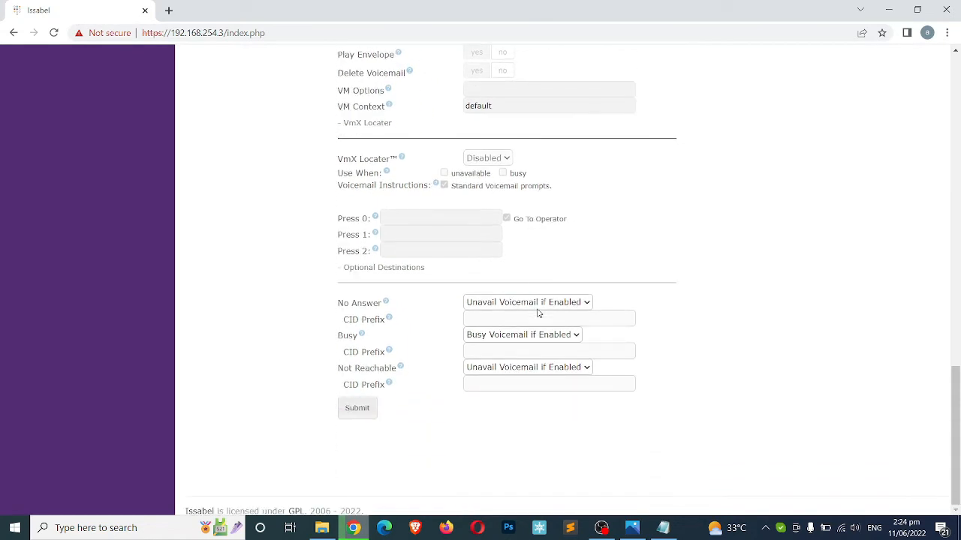
pyautogui.click(356, 407)
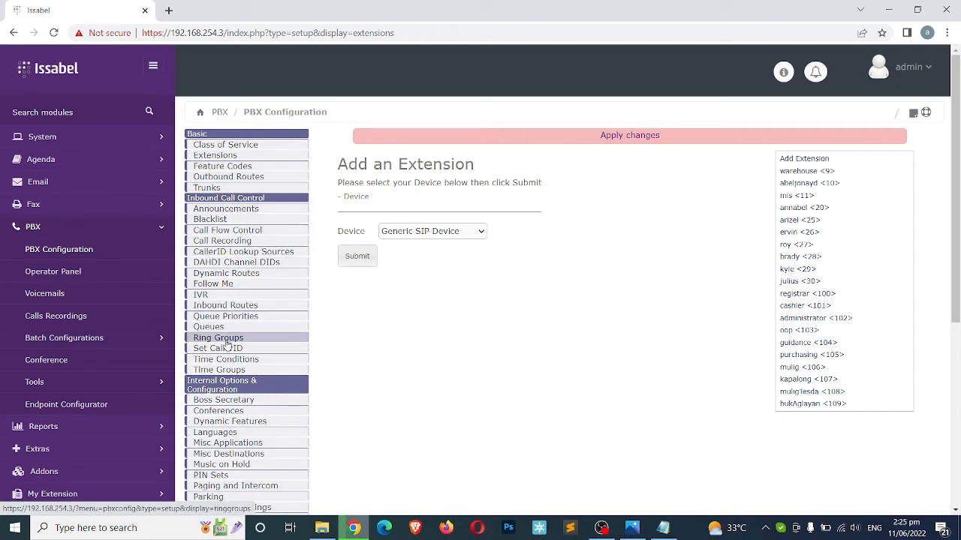
# Apply the pending Issabel changes, then bring up the Zoiper5 login screen ready for a username
pyautogui.click(635, 137)
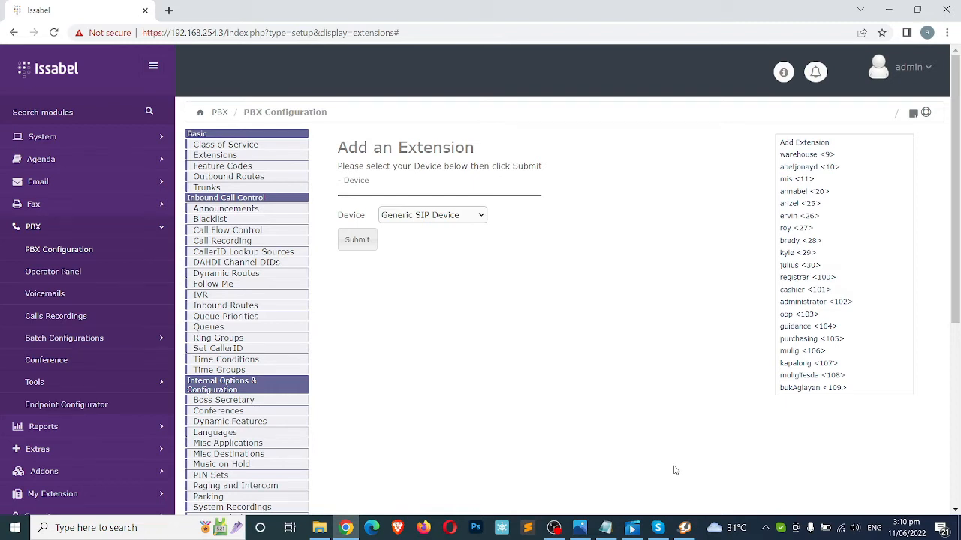
pyautogui.click(684, 528)
pyautogui.moveTo(373, 83)
pyautogui.mouseDown()
pyautogui.moveTo(380, 92)
pyautogui.moveTo(371, 79)
pyautogui.mouseUp()
pyautogui.click(300, 204)
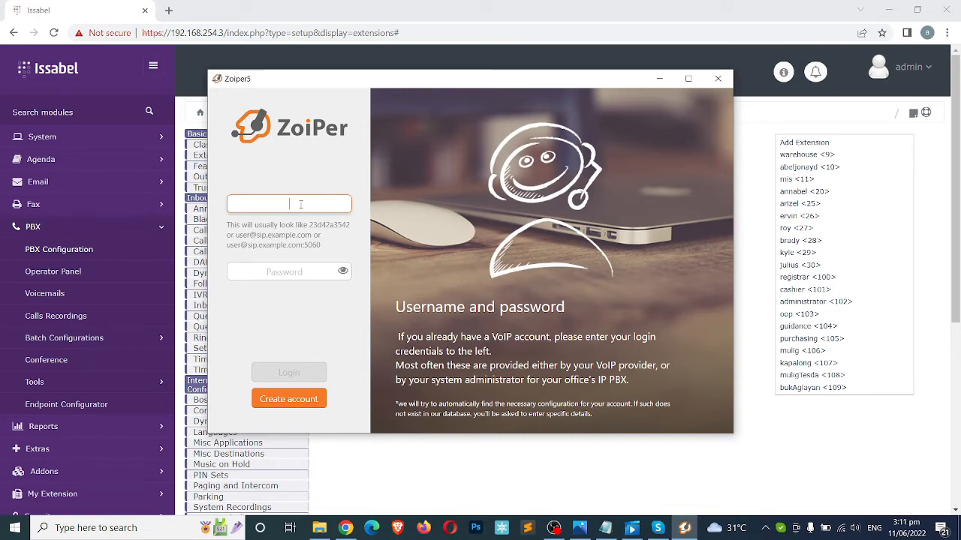
# Log in to Zoiper5 with username 9 and the extension's secret password
pyautogui.click(292, 272)
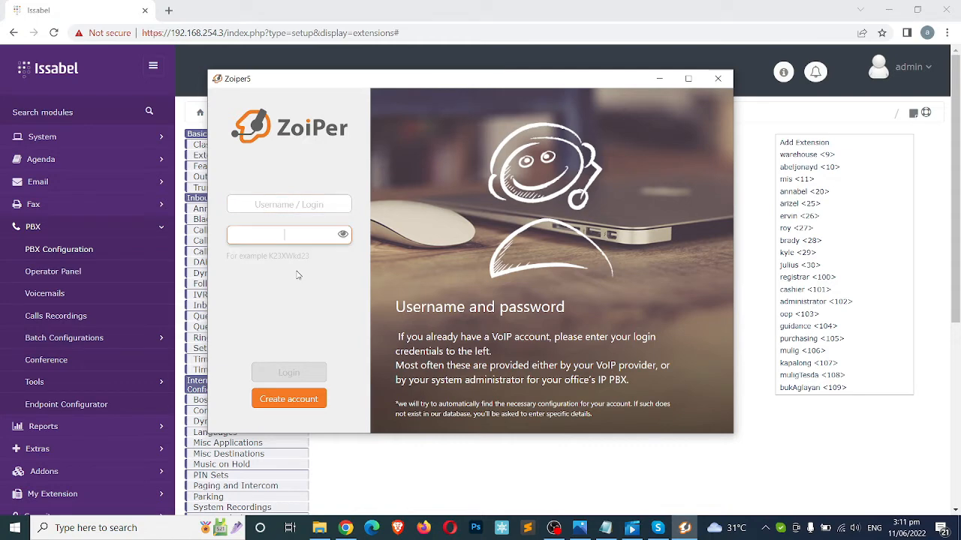
pyautogui.click(297, 205)
pyautogui.write('9')
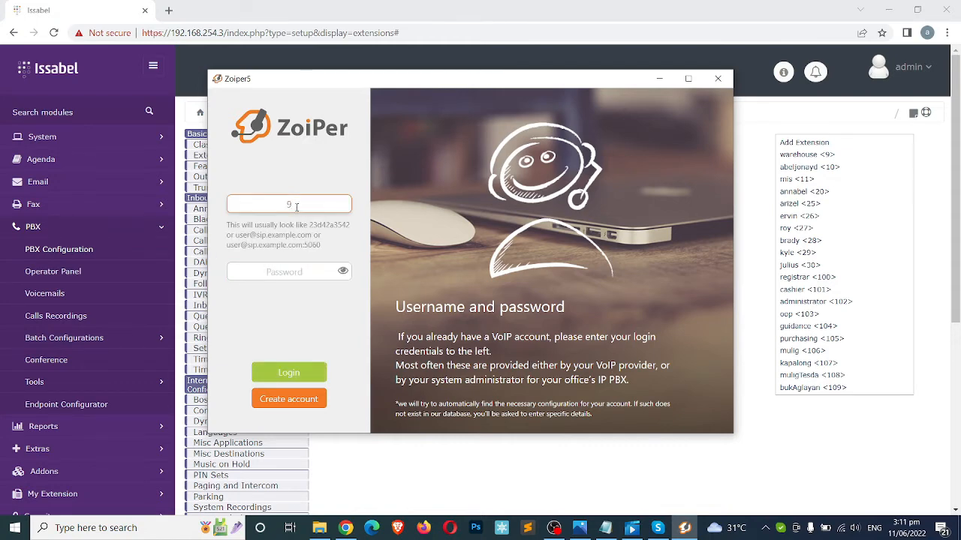
pyautogui.press('Tab')
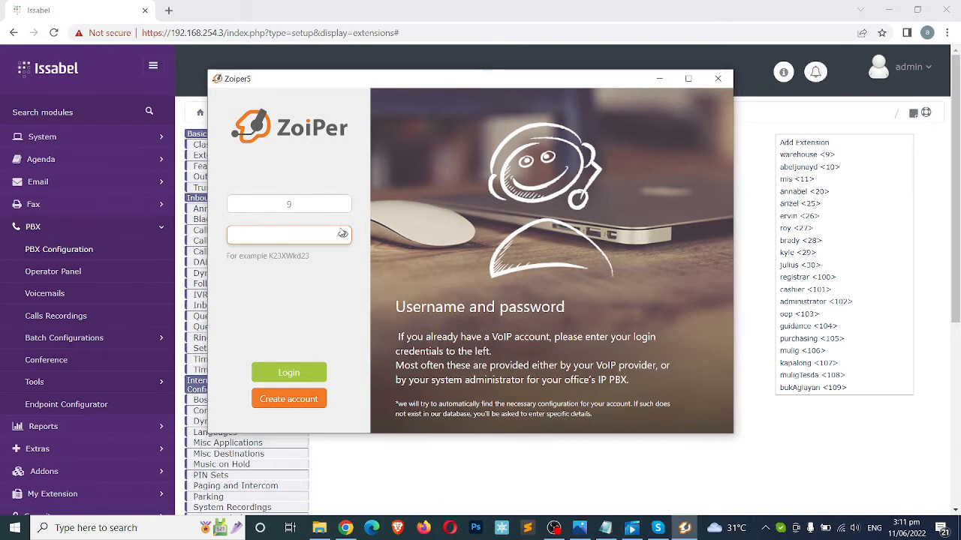
pyautogui.click(343, 235)
pyautogui.click(292, 373)
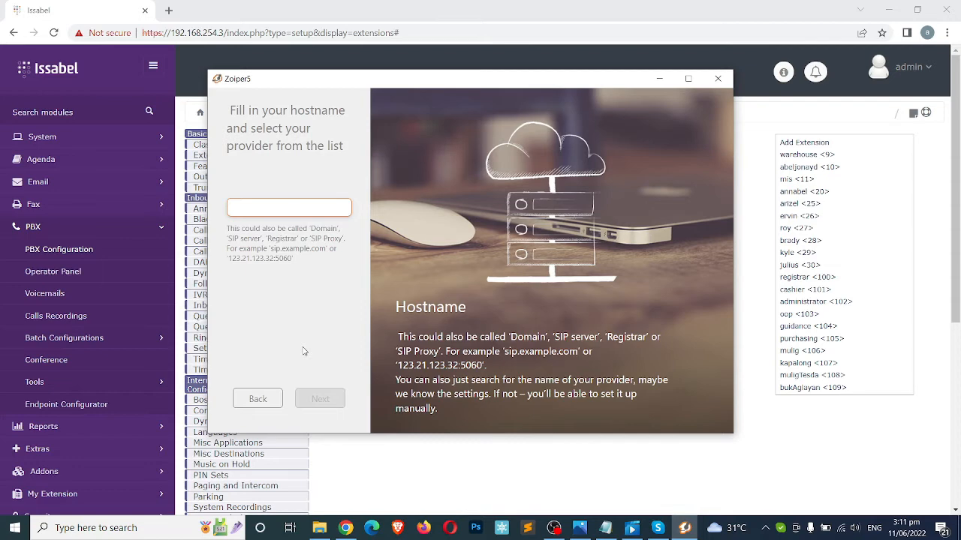
# Enter host 192.168.254.3, skip optional authentication, and accept the detected SIP UDP transport
pyautogui.write('19')
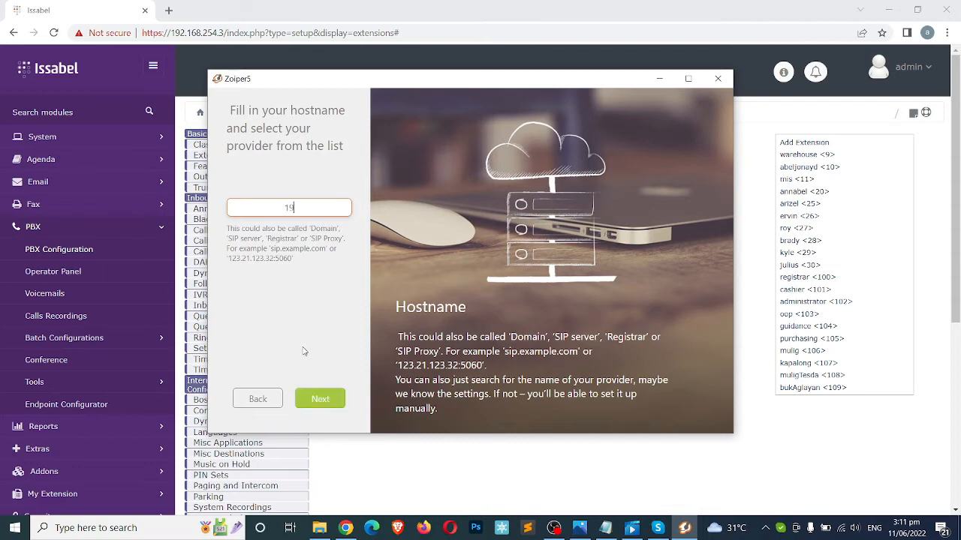
pyautogui.write('2.168.254.')
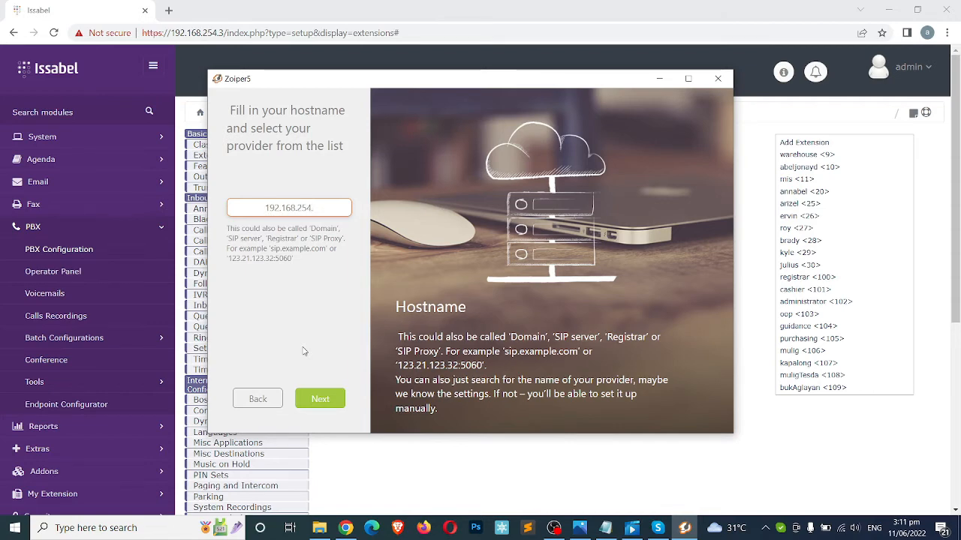
pyautogui.write('93')
pyautogui.doubleClick(325, 206)
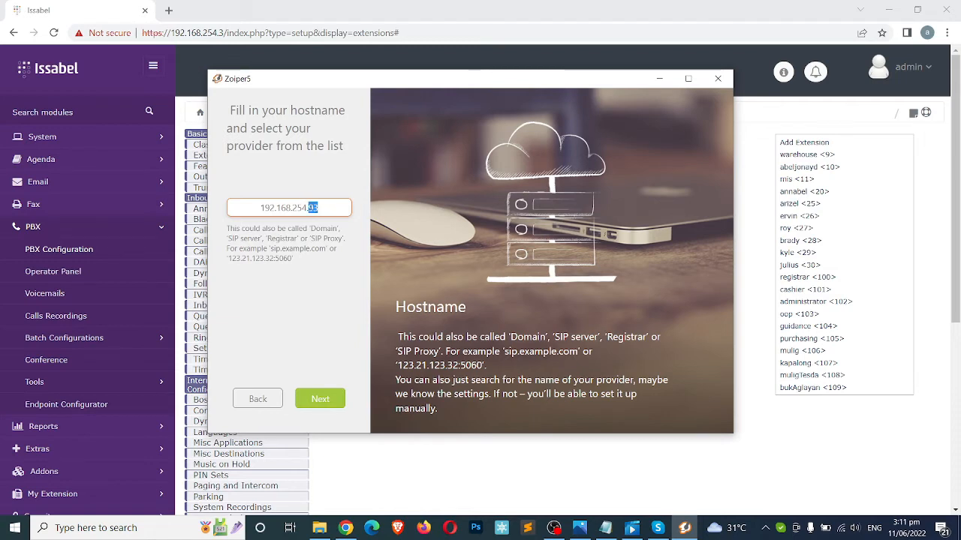
pyautogui.write('3')
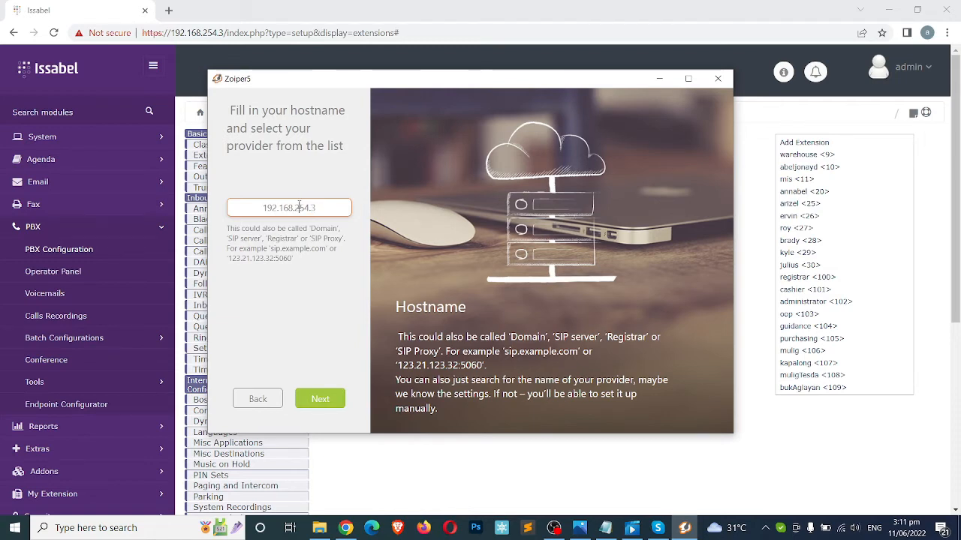
pyautogui.press('Tab')
pyautogui.click(334, 211)
pyautogui.click(323, 401)
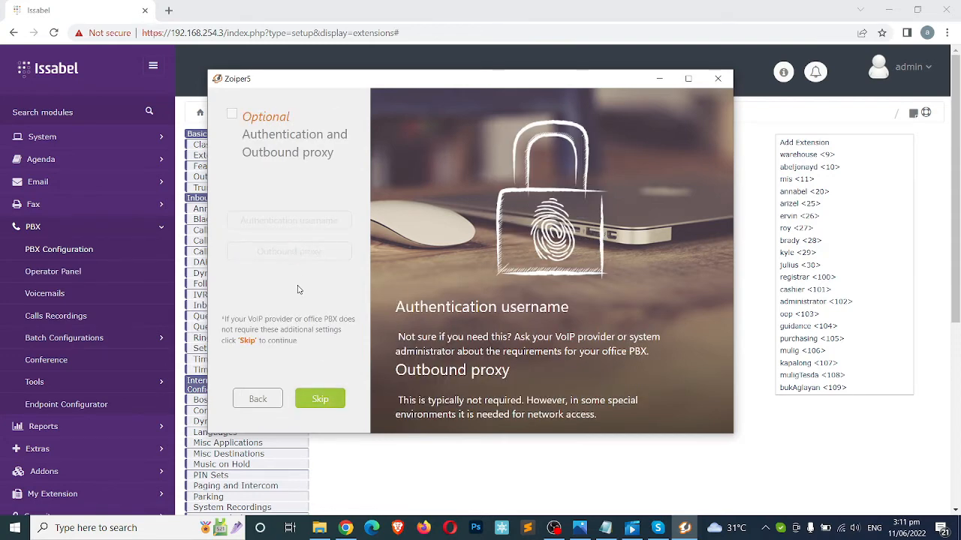
pyautogui.click(320, 400)
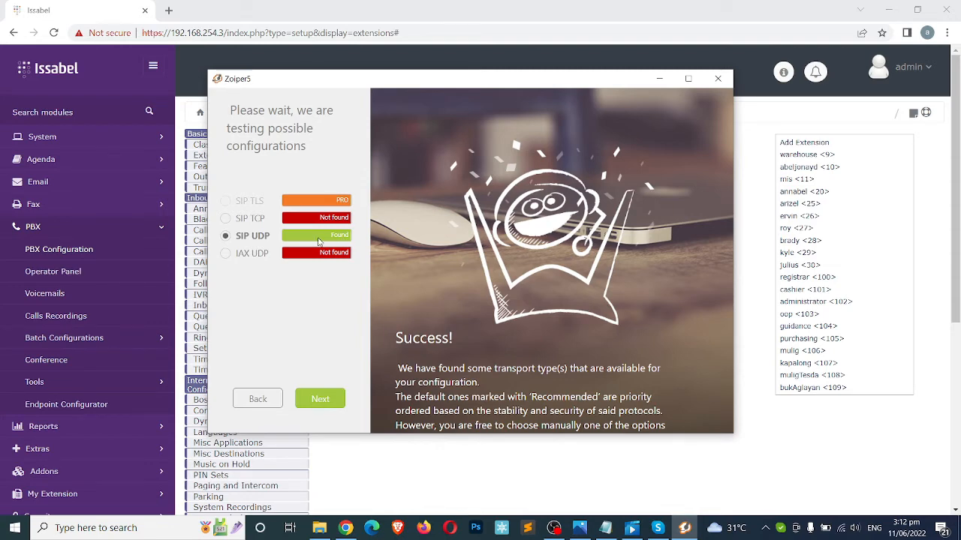
pyautogui.click(326, 395)
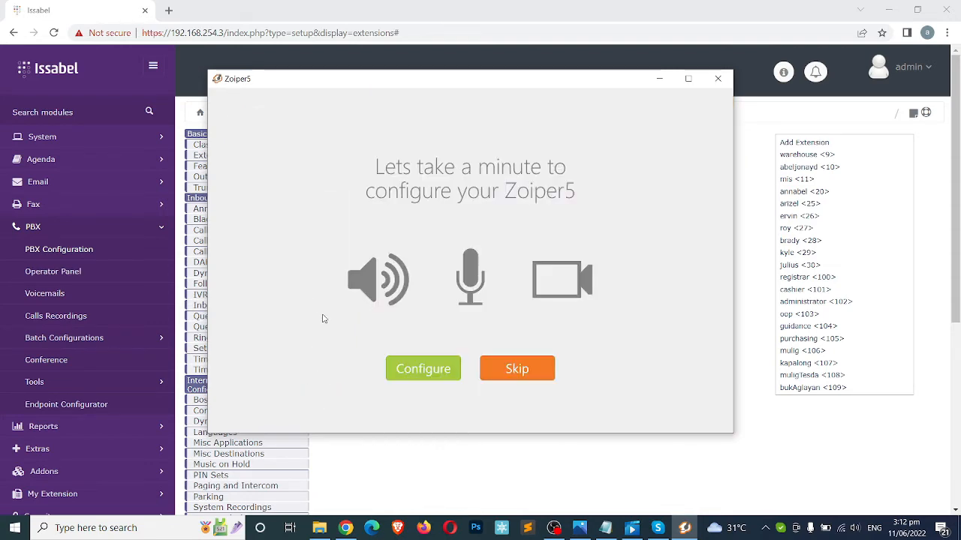
# Skip audio/video device setup and place the Zoiper5 contacts window beside the browser
pyautogui.click(506, 370)
pyautogui.moveTo(262, 94); pyautogui.dragTo(626, 130)
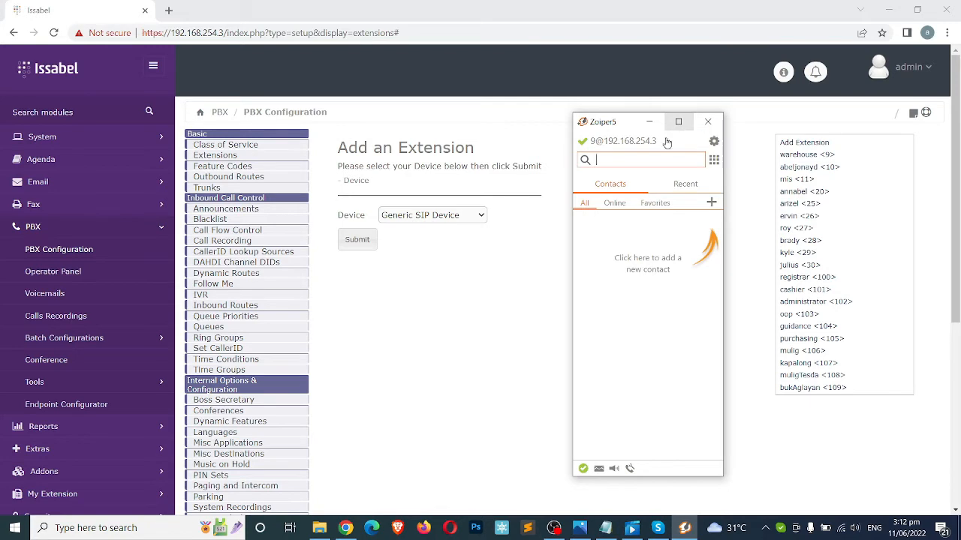
pyautogui.moveTo(624, 123); pyautogui.dragTo(625, 91)
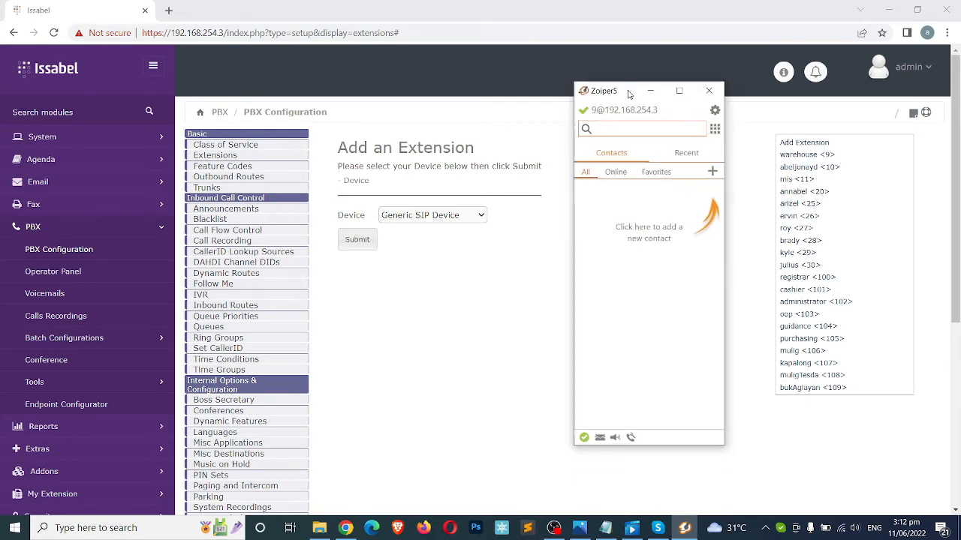
# Open Asterisk Info in PBX Configuration and show the Sip Info report
pyautogui.click(338, 290)
pyautogui.scroll(-4, 337, 290)
pyautogui.scroll(-1, 338, 290)
pyautogui.scroll(5, 358, 300)
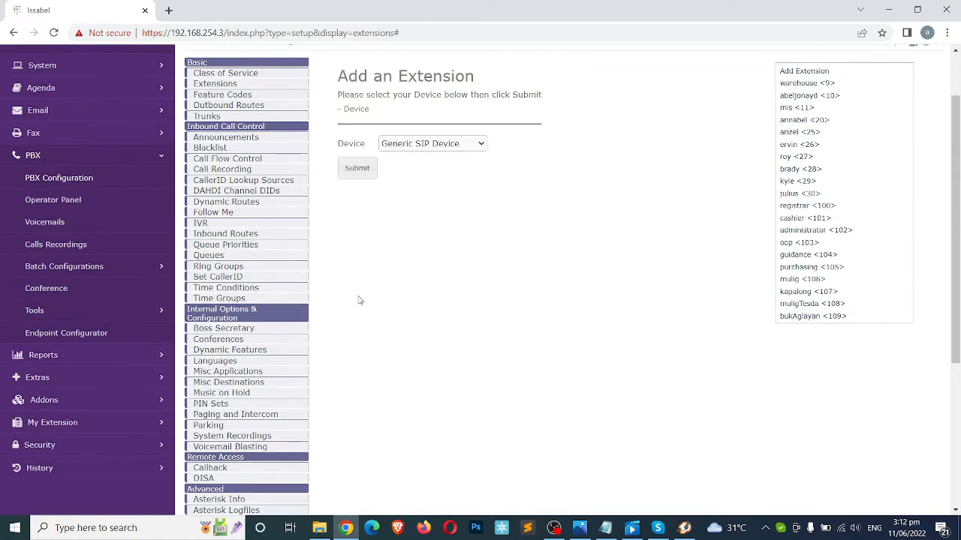
pyautogui.scroll(-5, 325, 304)
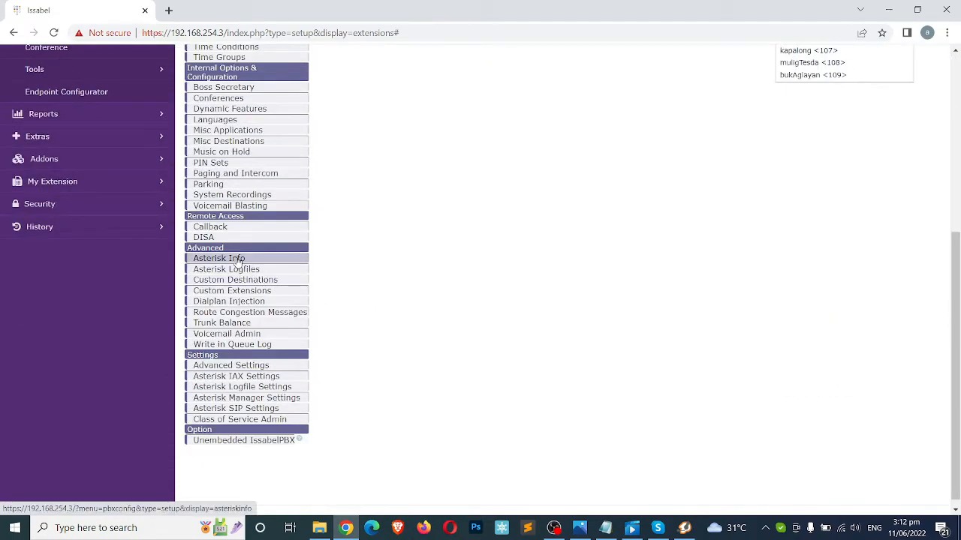
pyautogui.scroll(5, 238, 263)
pyautogui.scroll(-4, 225, 323)
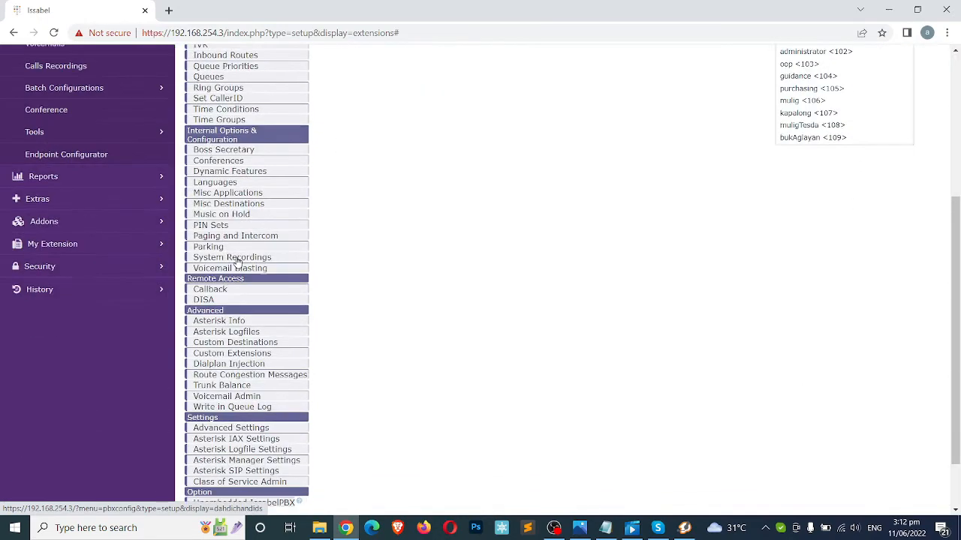
pyautogui.click(224, 325)
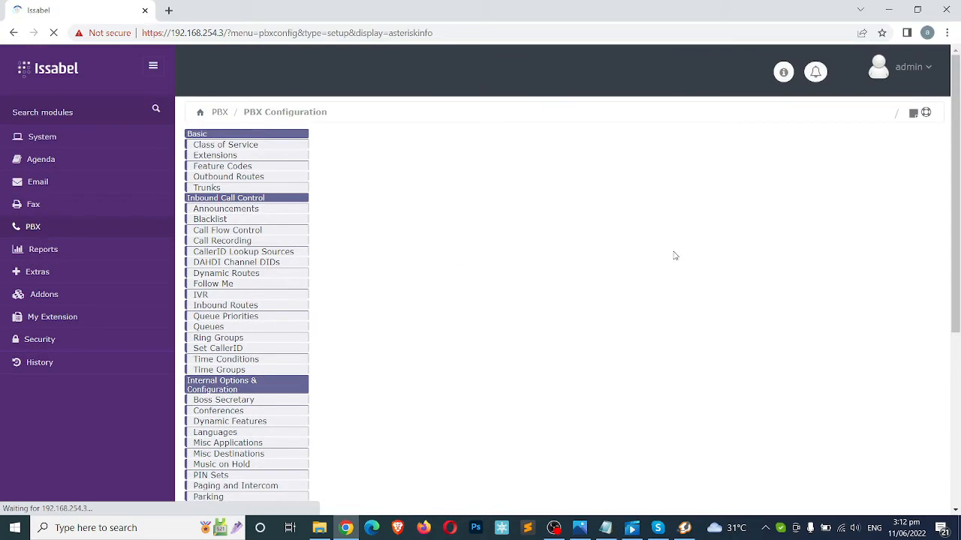
pyautogui.click(793, 203)
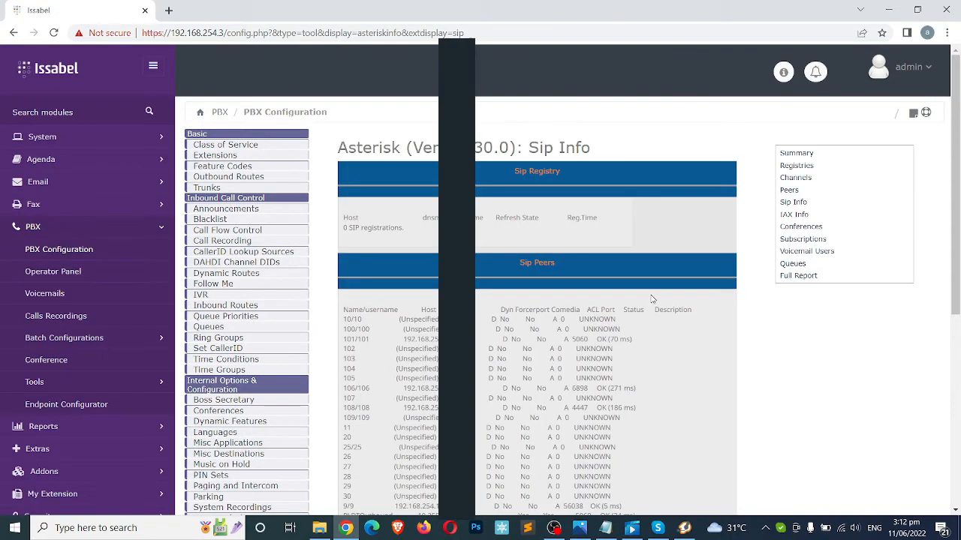
# Review the Sip Peers table, highlighting extension 9's peer entry at 192.168.254.x with OK status
pyautogui.scroll(-5, 652, 299)
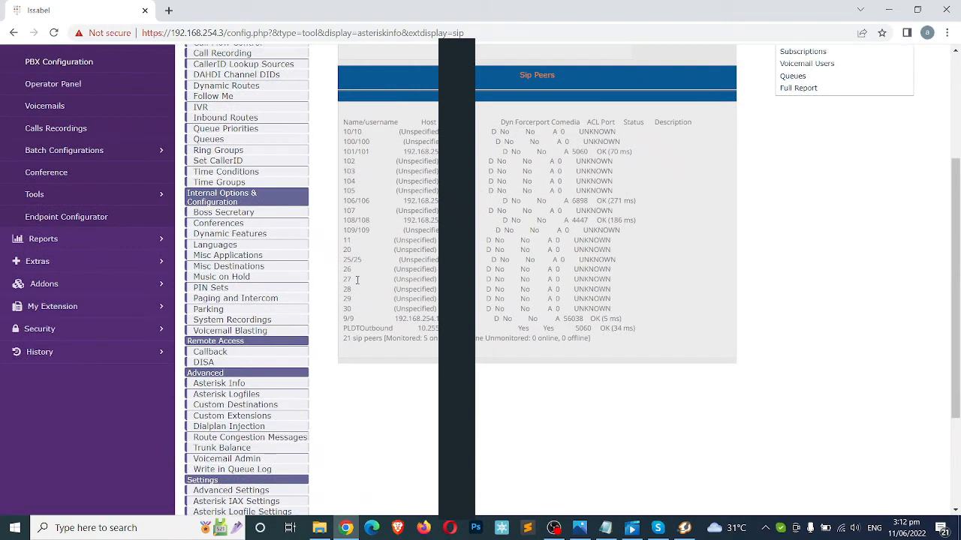
pyautogui.tripleClick(346, 319)
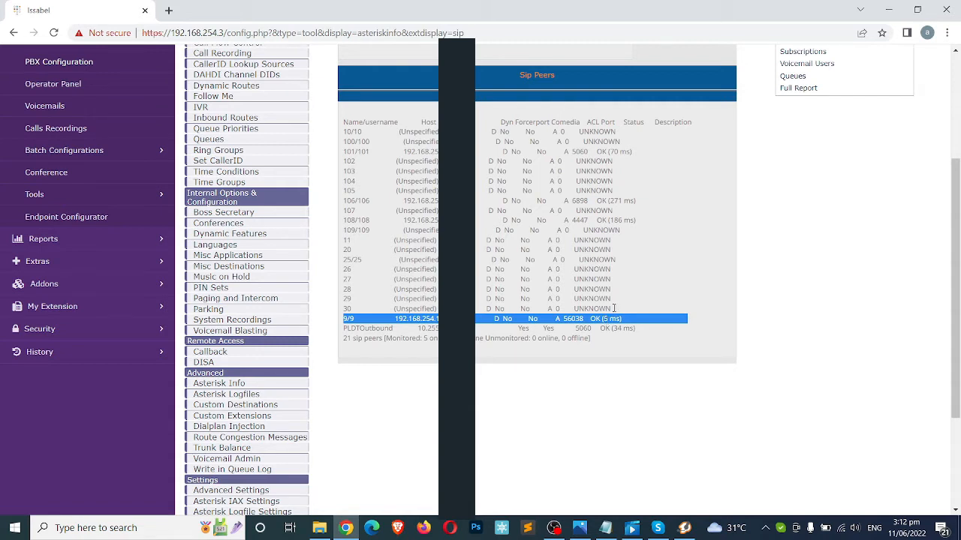
pyautogui.moveTo(614, 308); pyautogui.dragTo(344, 133)
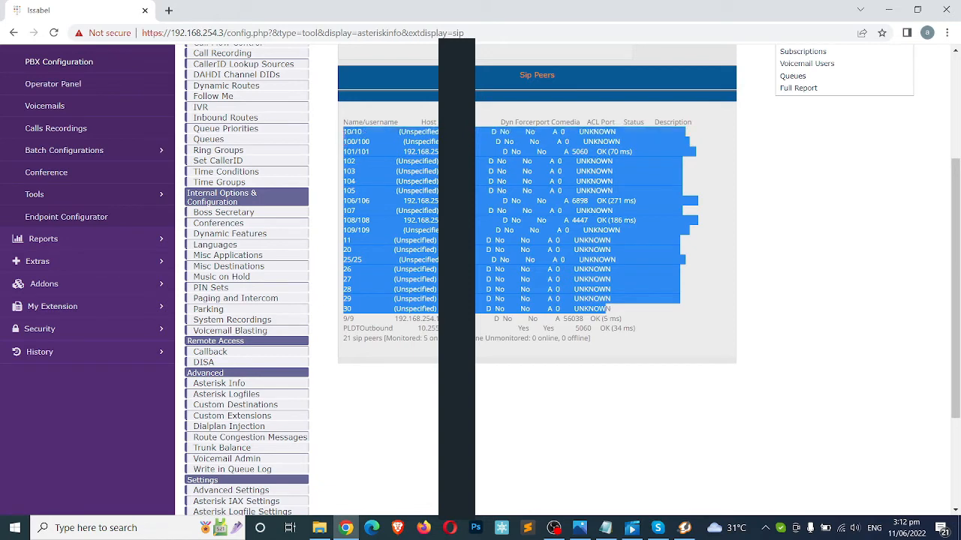
pyautogui.click(385, 290)
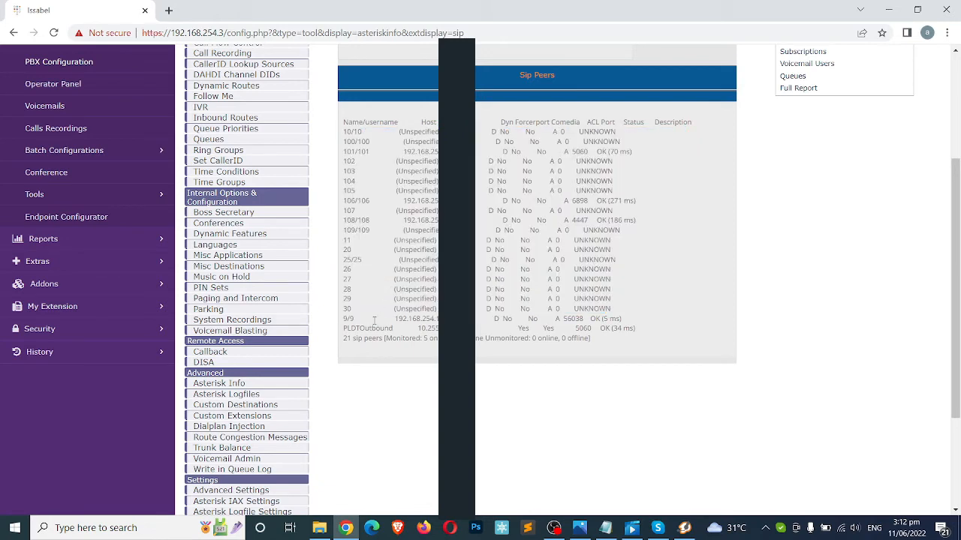
pyautogui.moveTo(344, 319)
pyautogui.mouseDown()
pyautogui.moveTo(634, 319)
pyautogui.moveTo(347, 319)
pyautogui.mouseUp()
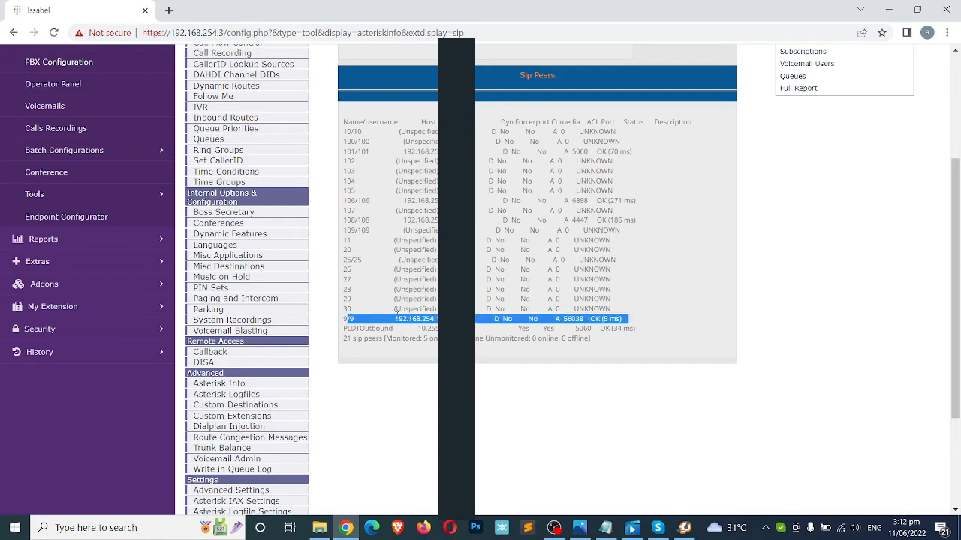
pyautogui.click(397, 316)
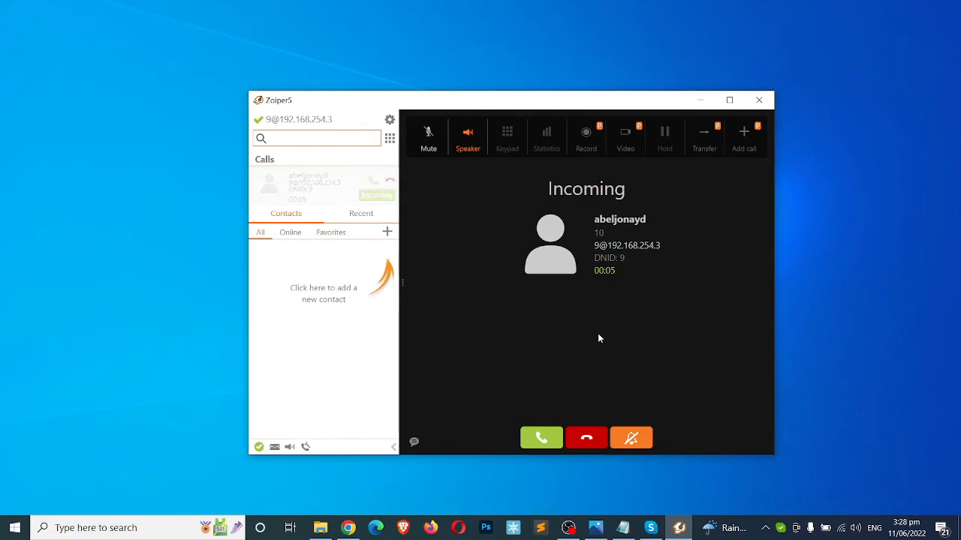
# Answer the incoming call from extension 10 on line 9, then hang up
pyautogui.click(543, 441)
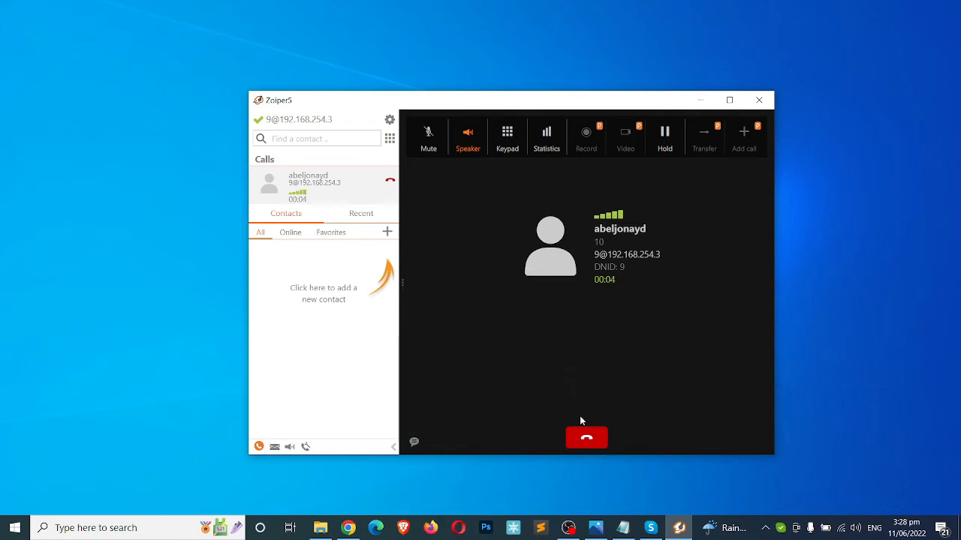
pyautogui.click(584, 438)
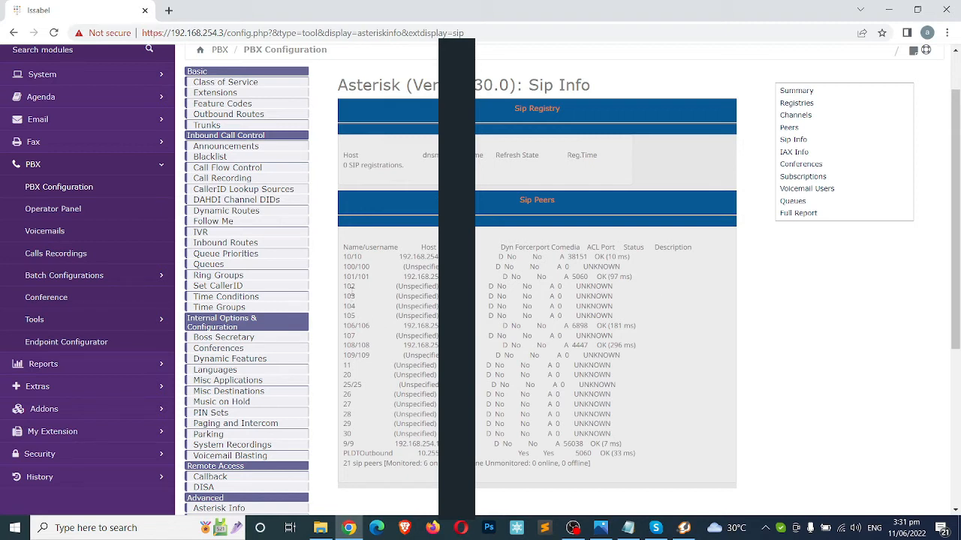
pyautogui.moveTo(344, 254); pyautogui.dragTo(651, 444)
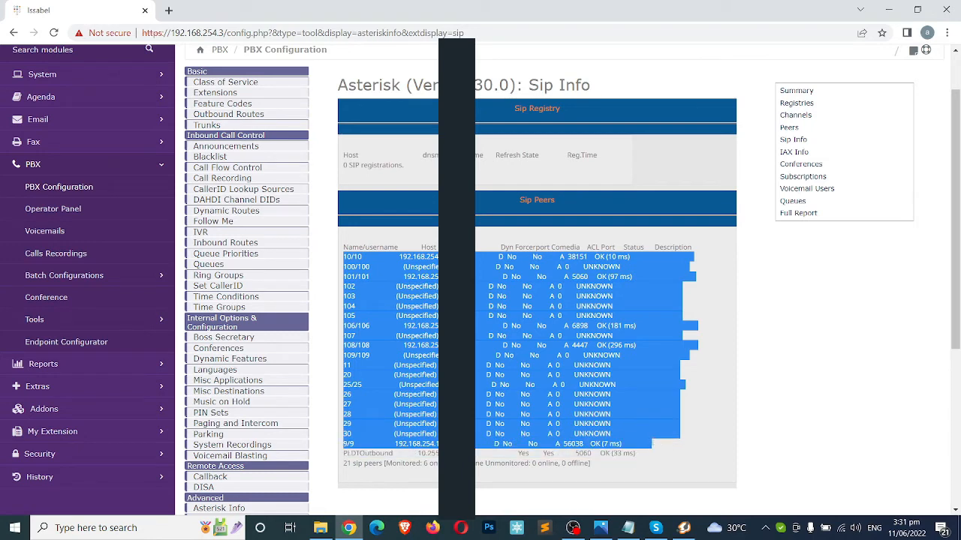
pyautogui.click(762, 396)
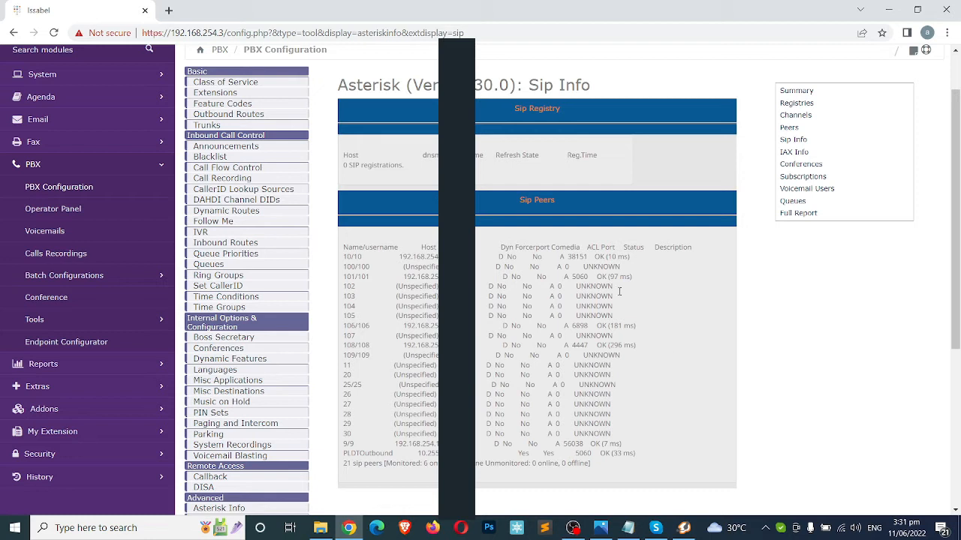
pyautogui.scroll(1, 331, 159)
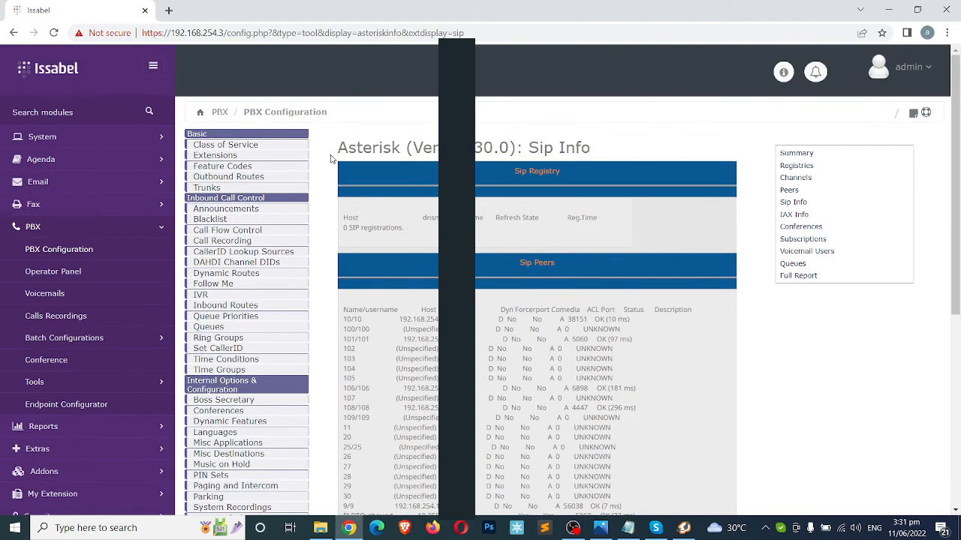
# Open the existing PLDTOut route from the Outbound Routes list for editing
pyautogui.click(228, 177)
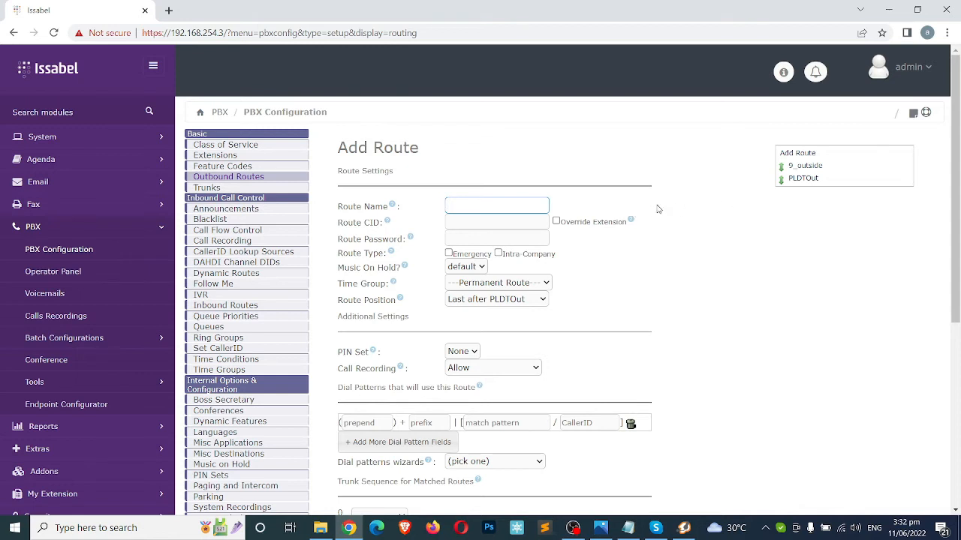
pyautogui.click(806, 180)
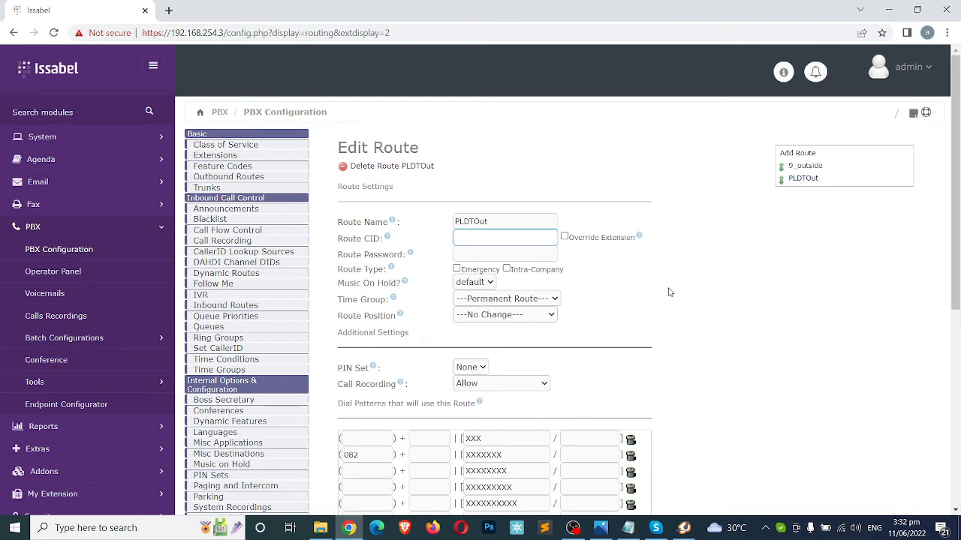
pyautogui.doubleClick(518, 221)
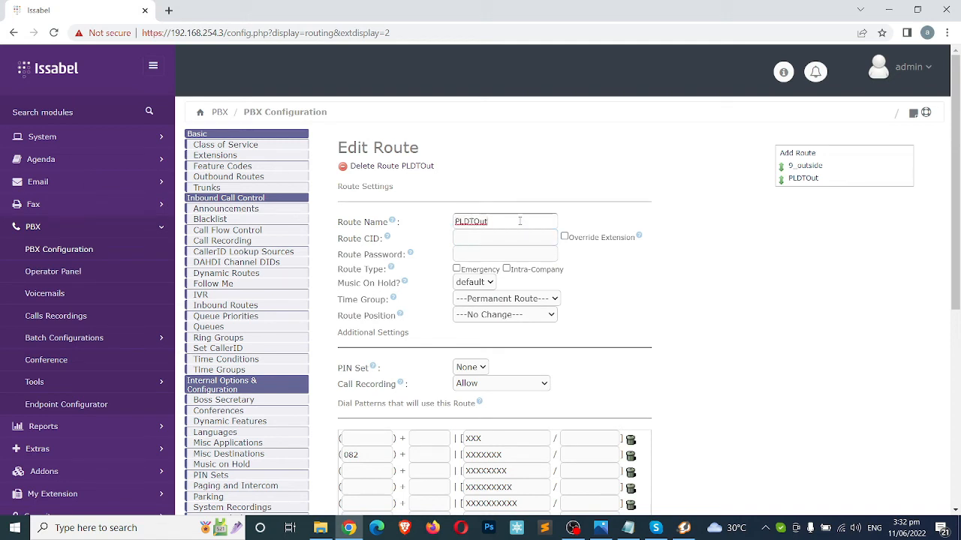
pyautogui.doubleClick(519, 220)
pyautogui.click(520, 221)
pyautogui.scroll(-3, 590, 318)
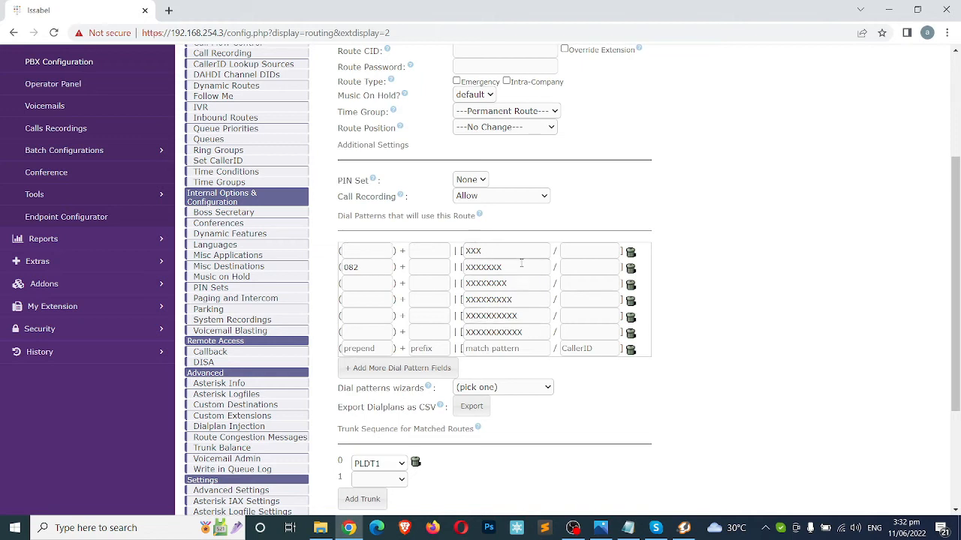
pyautogui.doubleClick(501, 254)
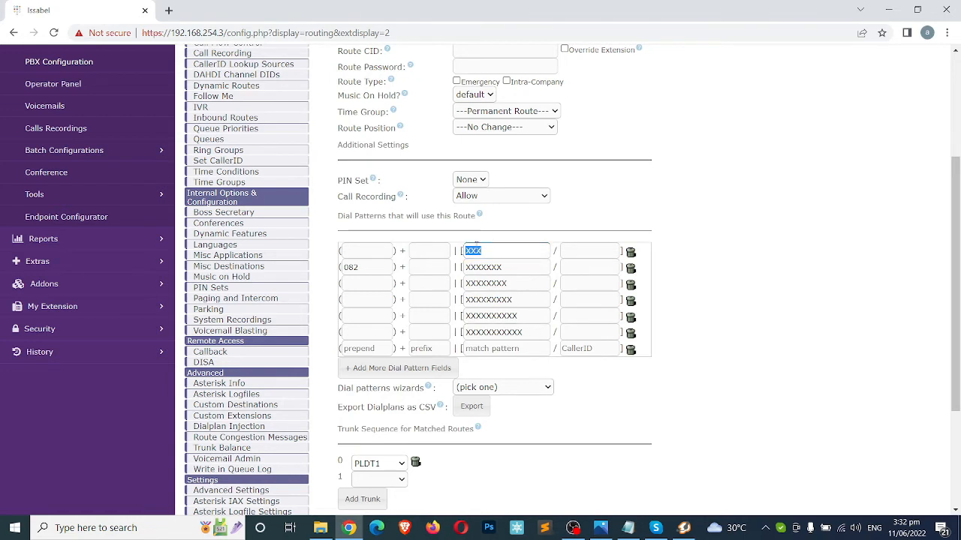
pyautogui.click(475, 248)
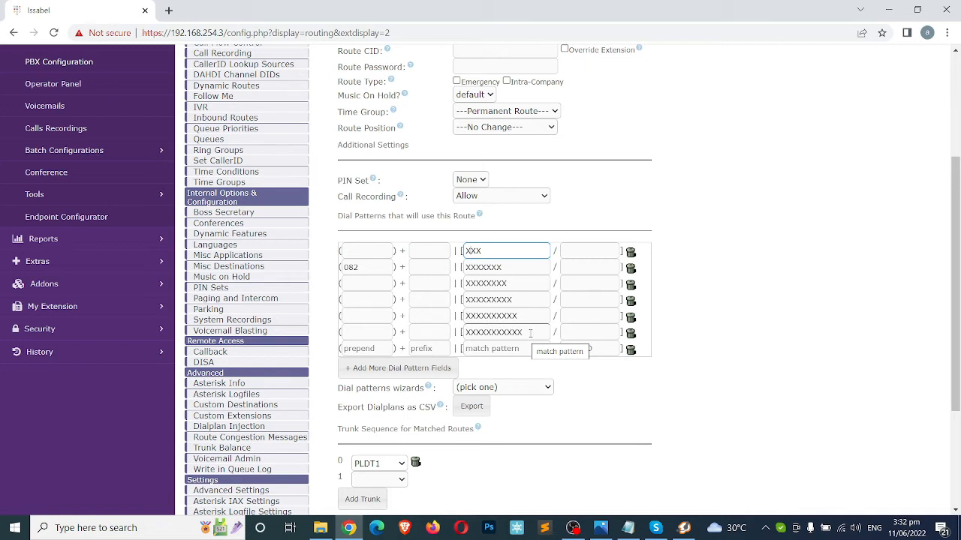
pyautogui.moveTo(481, 266); pyautogui.dragTo(513, 262)
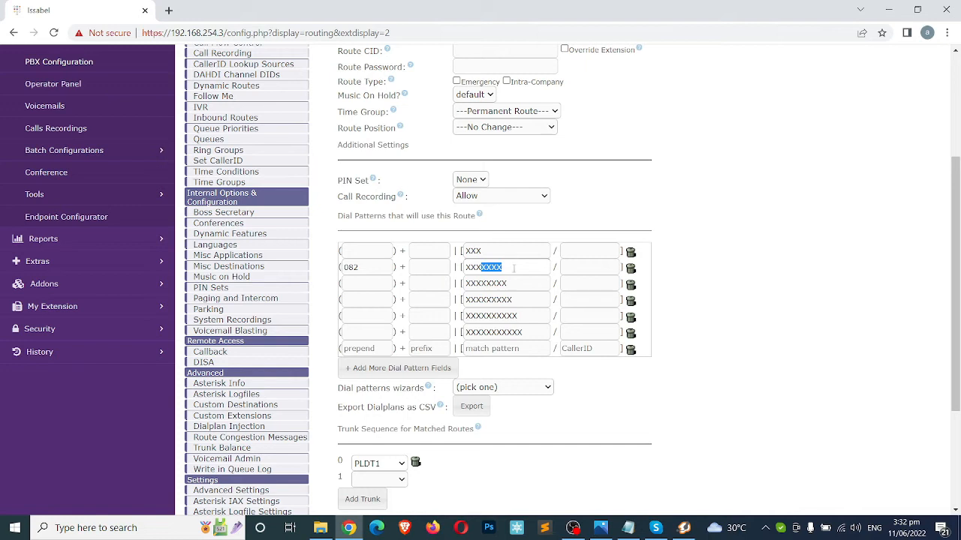
pyautogui.click(514, 269)
pyautogui.moveTo(481, 268); pyautogui.dragTo(505, 267)
pyautogui.moveTo(481, 268); pyautogui.dragTo(505, 267)
pyautogui.doubleClick(354, 271)
pyautogui.moveTo(481, 266); pyautogui.dragTo(517, 265)
pyautogui.doubleClick(357, 269)
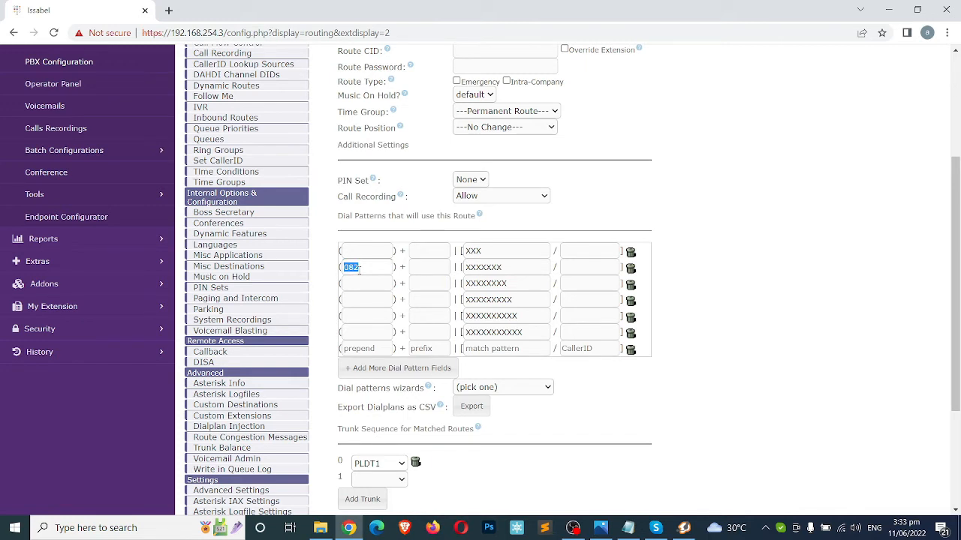
pyautogui.click(464, 267)
pyautogui.moveTo(514, 284); pyautogui.dragTo(466, 300)
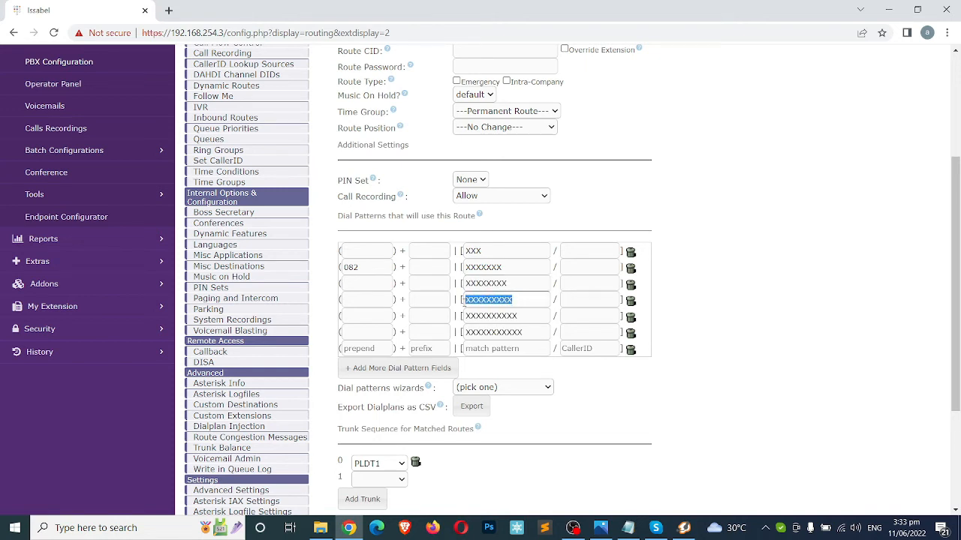
pyautogui.doubleClick(525, 316)
pyautogui.doubleClick(521, 331)
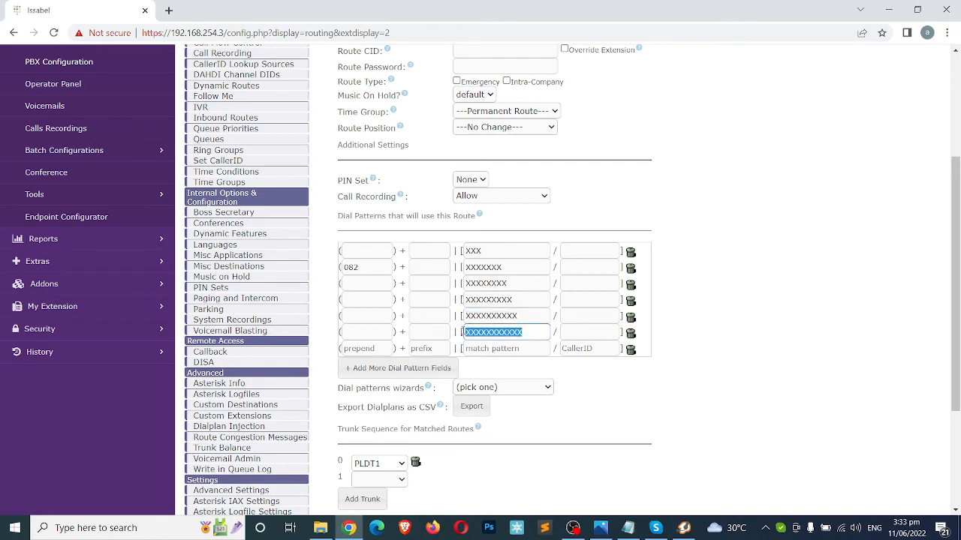
pyautogui.doubleClick(495, 283)
pyautogui.click(495, 284)
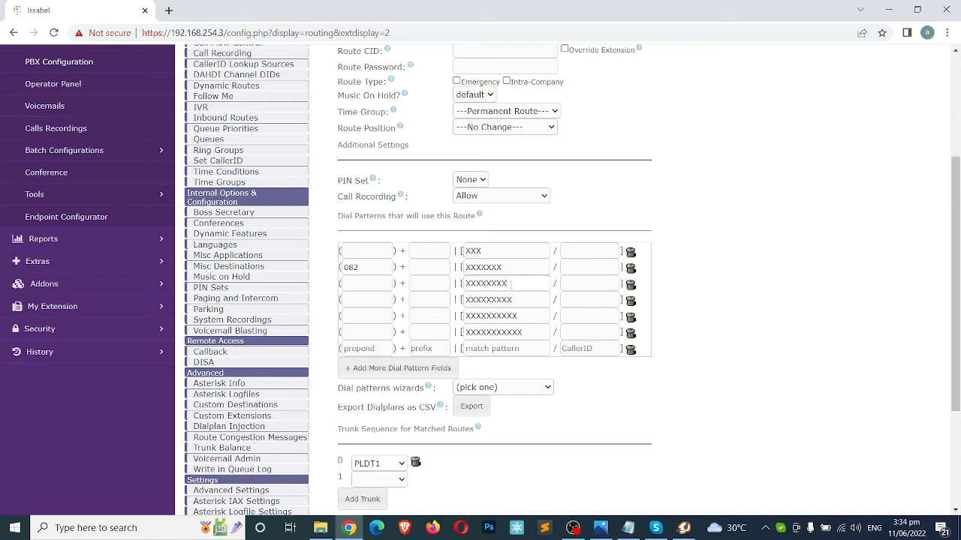
pyautogui.doubleClick(516, 300)
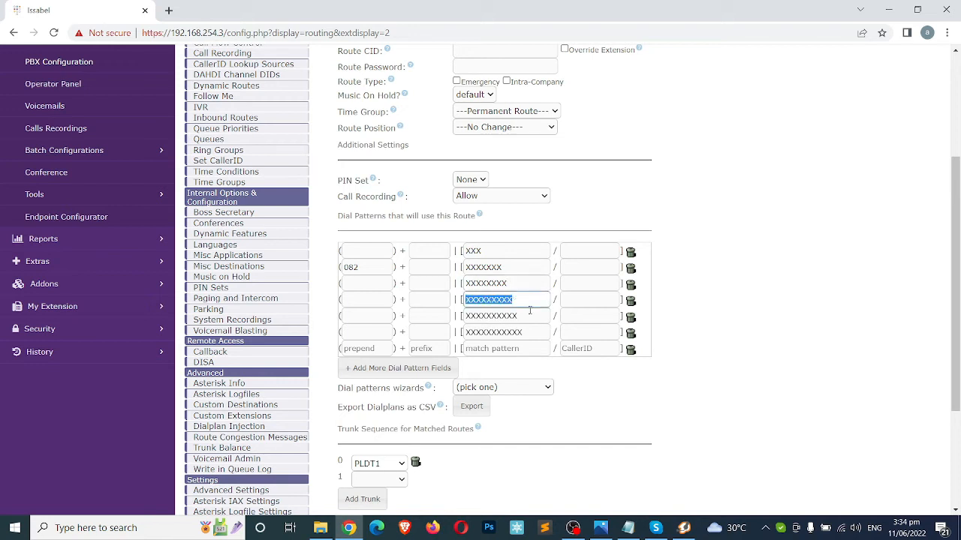
pyautogui.doubleClick(530, 313)
pyautogui.click(529, 298)
pyautogui.doubleClick(529, 297)
pyautogui.doubleClick(529, 283)
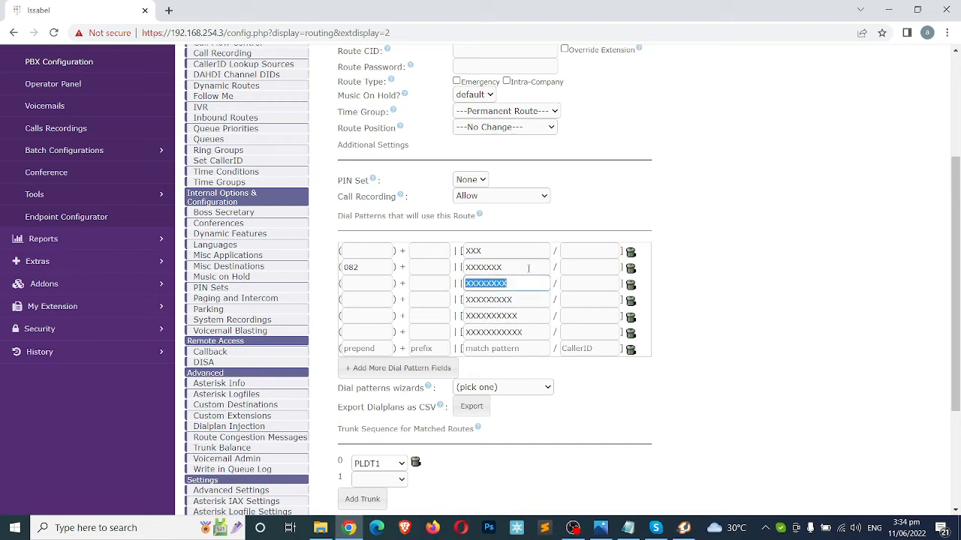
pyautogui.doubleClick(528, 301)
pyautogui.click(528, 315)
pyautogui.doubleClick(527, 315)
pyautogui.doubleClick(527, 332)
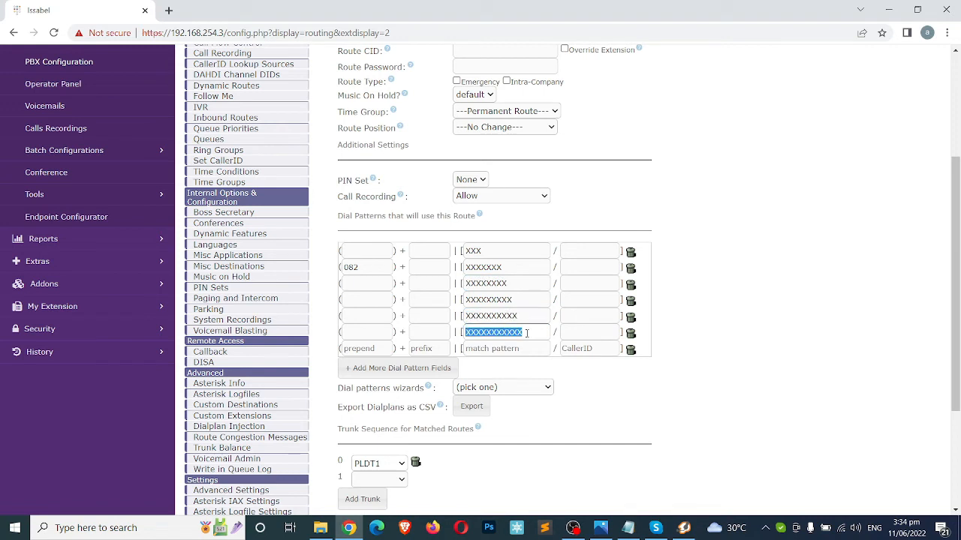
pyautogui.click(482, 332)
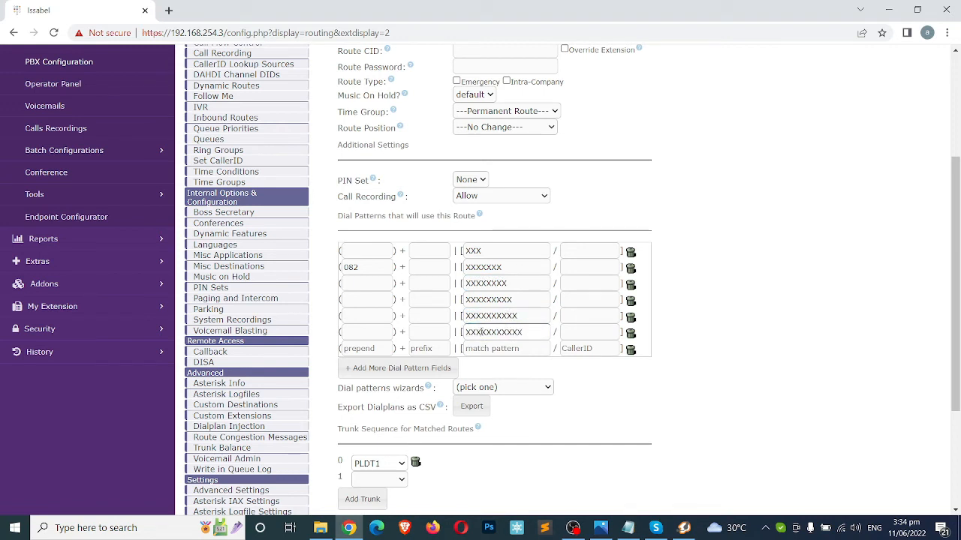
pyautogui.moveTo(482, 332); pyautogui.dragTo(524, 331)
pyautogui.click(523, 332)
pyautogui.moveTo(524, 333); pyautogui.dragTo(464, 333)
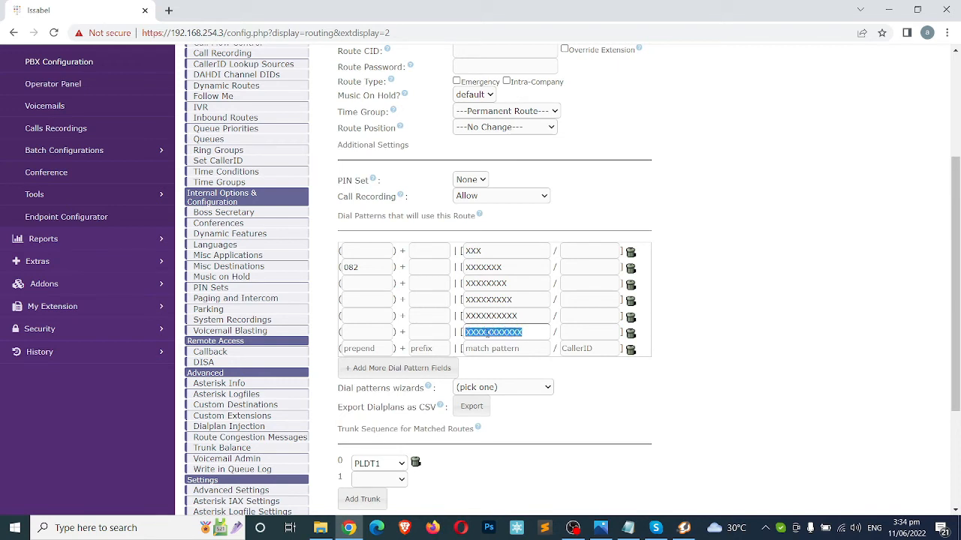
pyautogui.click(491, 332)
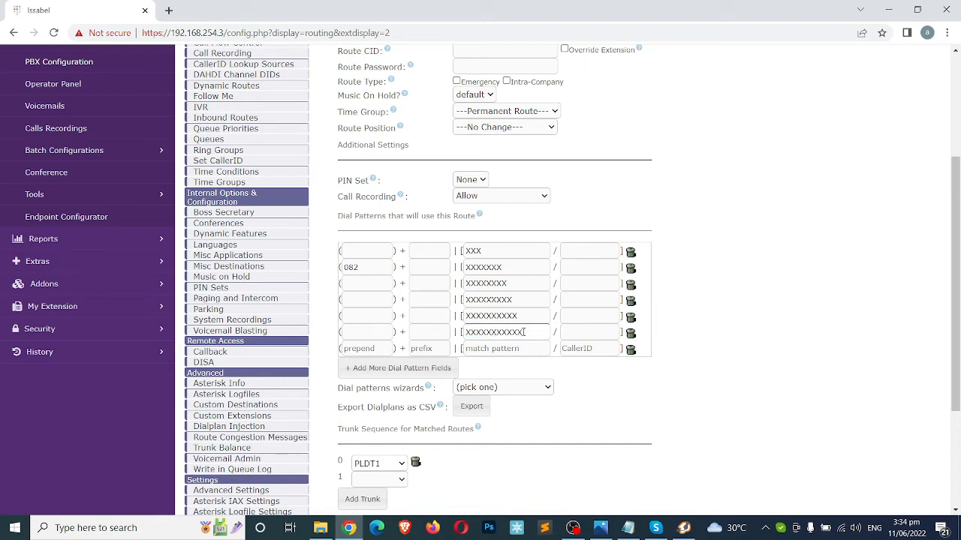
pyautogui.moveTo(524, 332); pyautogui.dragTo(465, 332)
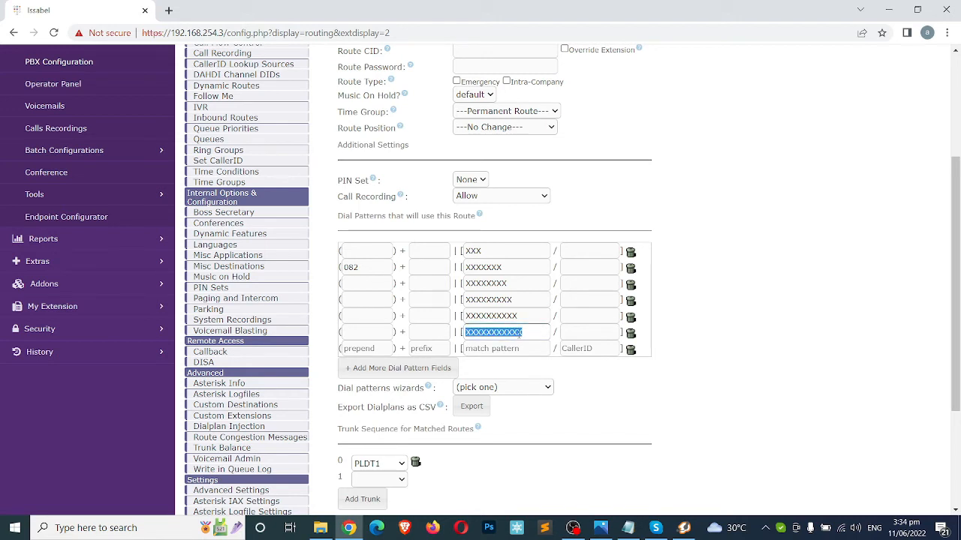
pyautogui.click(529, 332)
pyautogui.moveTo(529, 332); pyautogui.dragTo(464, 333)
pyautogui.click(540, 333)
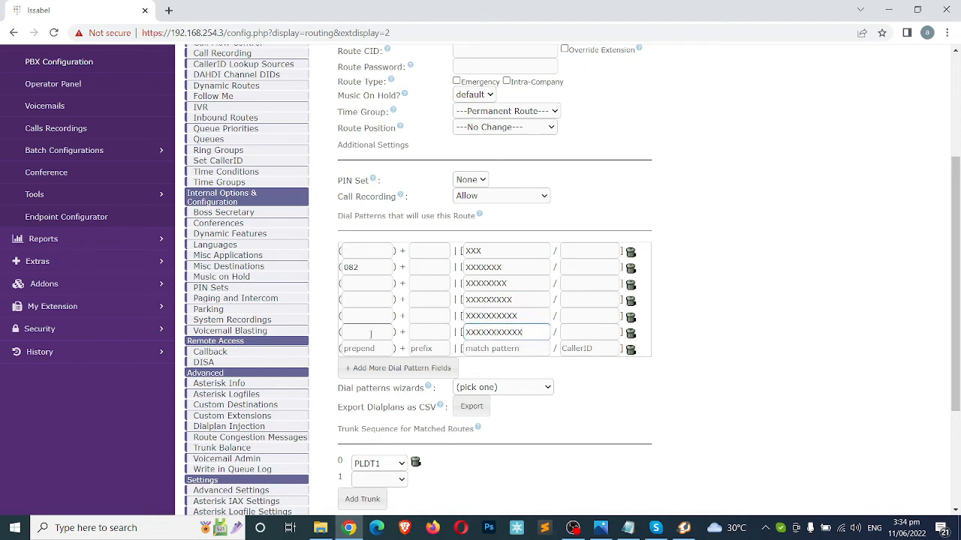
pyautogui.doubleClick(528, 332)
pyautogui.click(366, 333)
pyautogui.doubleClick(532, 333)
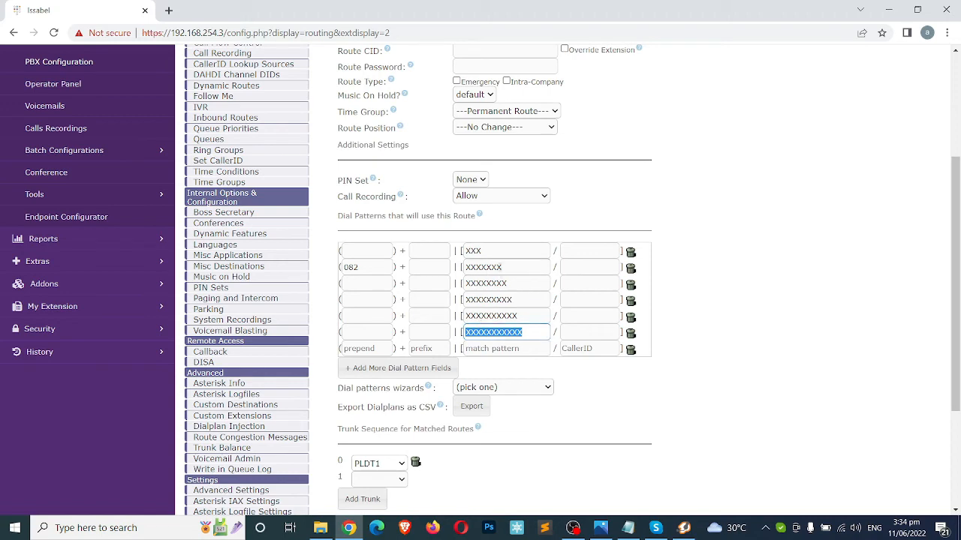
pyautogui.click(581, 325)
pyautogui.scroll(-2, 514, 375)
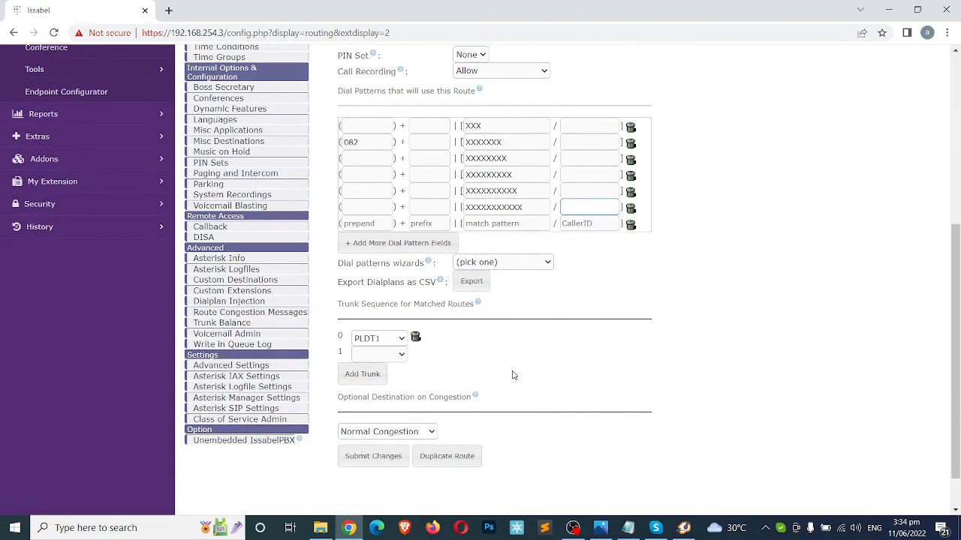
# Keep PLDT1 as PLDTOut's first trunk and submit the route changes
pyautogui.scroll(1, 514, 376)
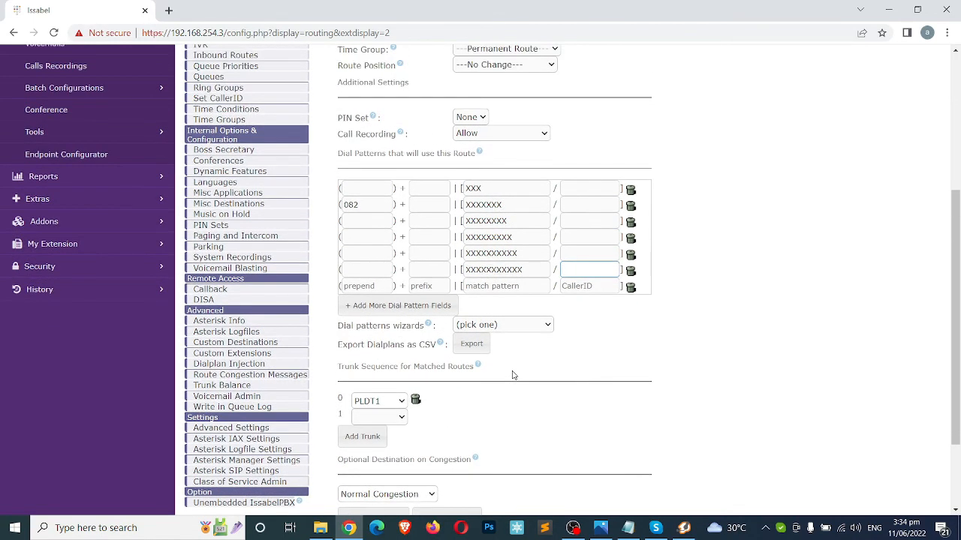
pyautogui.scroll(-1, 514, 376)
pyautogui.scroll(2, 513, 375)
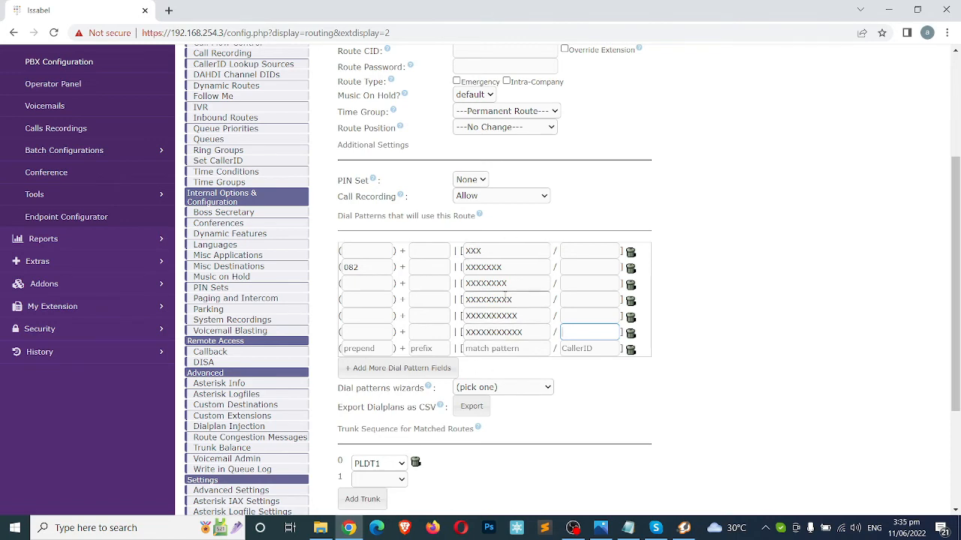
pyautogui.scroll(-2, 514, 312)
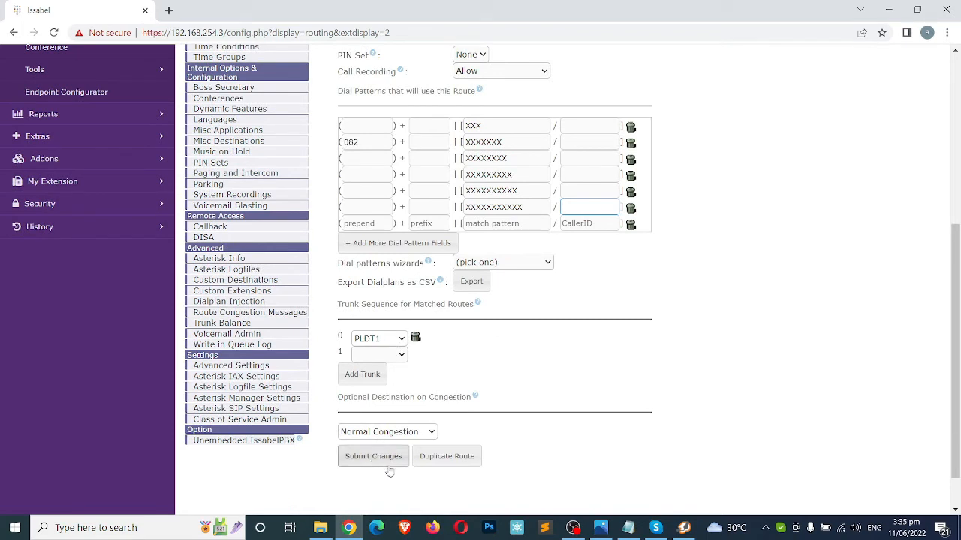
pyautogui.click(389, 339)
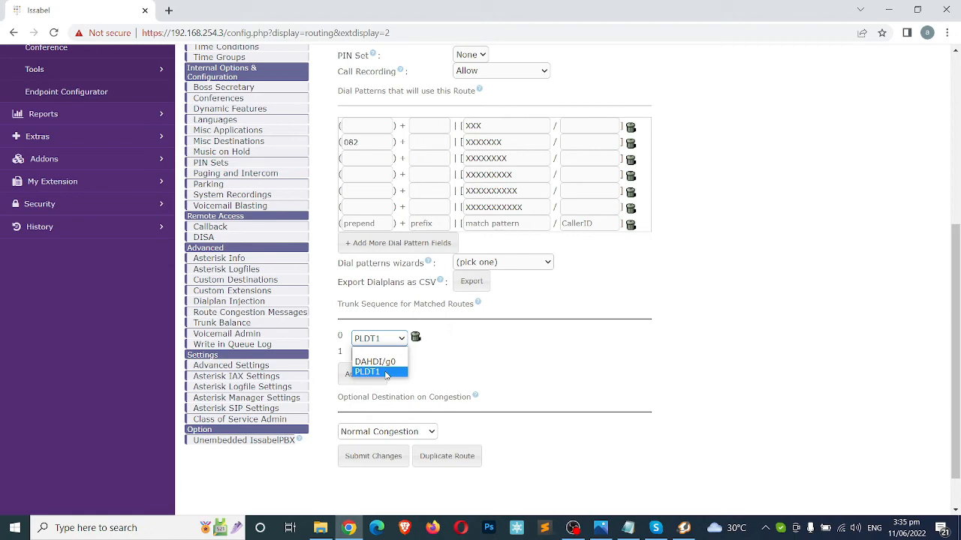
pyautogui.click(386, 373)
pyautogui.scroll(4, 338, 300)
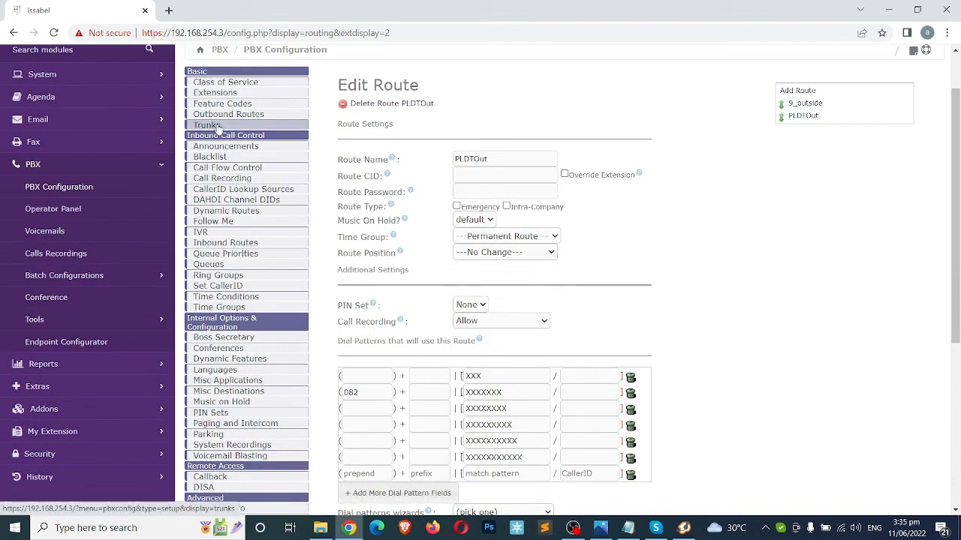
pyautogui.scroll(-5, 385, 293)
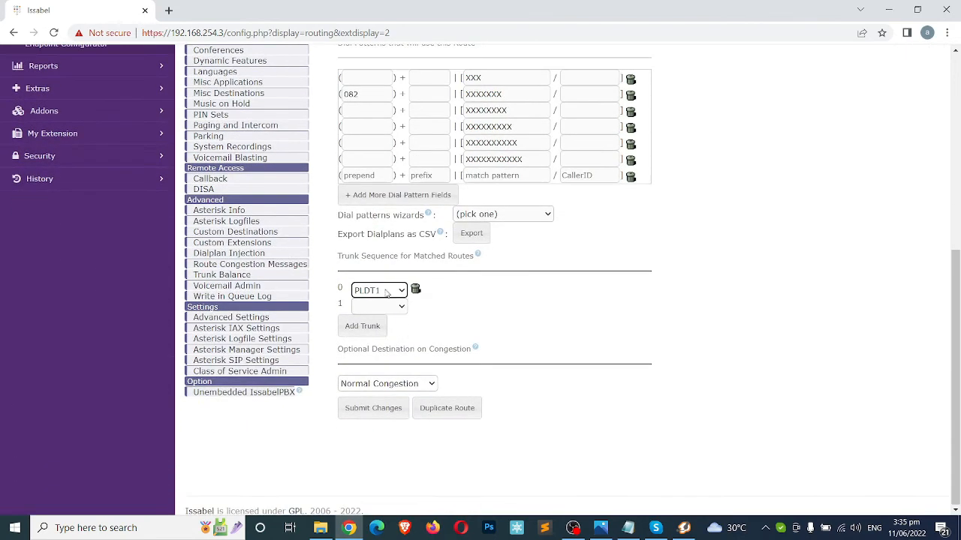
pyautogui.click(386, 293)
pyautogui.click(384, 324)
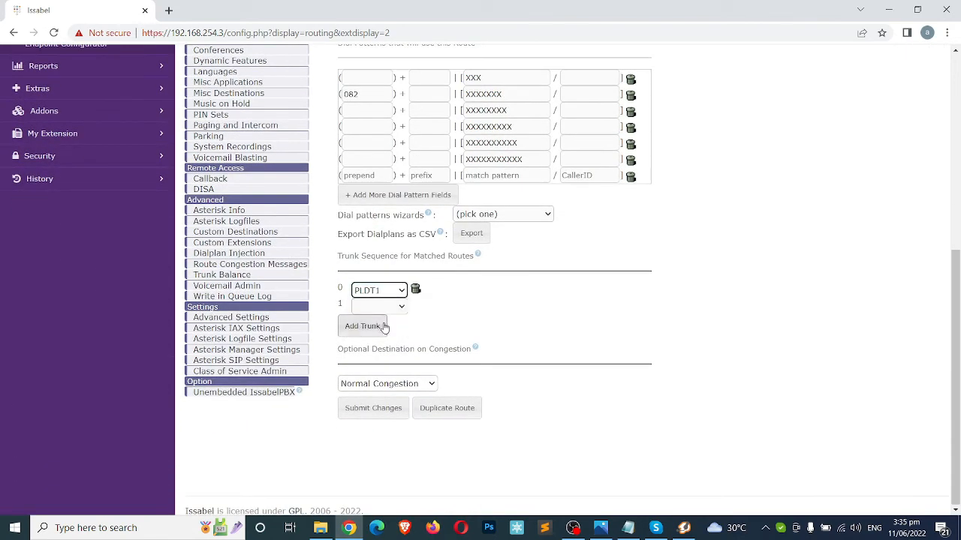
pyautogui.click(390, 295)
pyautogui.click(391, 295)
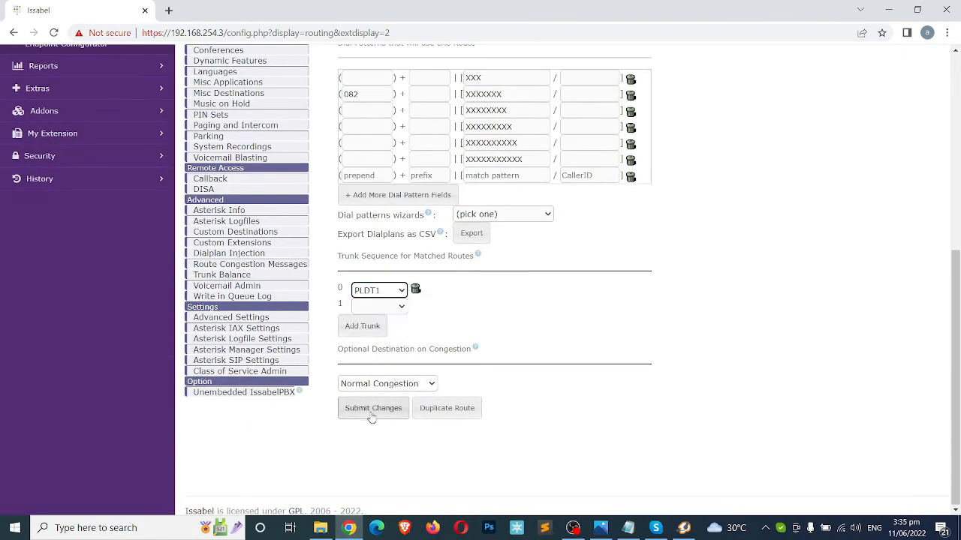
pyautogui.click(372, 409)
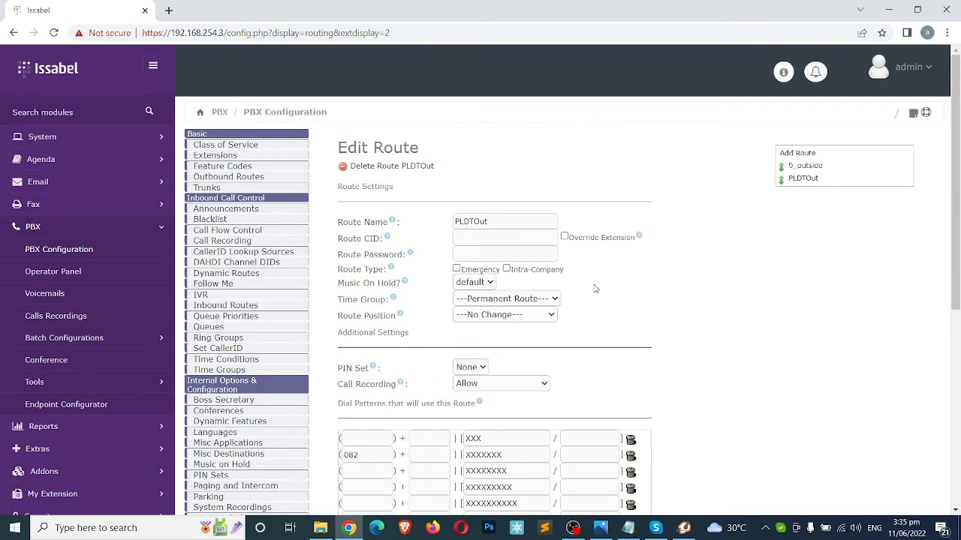
# Inspect the route's XXX and XXXXXXX dial patterns, then bring Zoiper5 to the front
pyautogui.scroll(-4, 595, 289)
pyautogui.scroll(4, 676, 303)
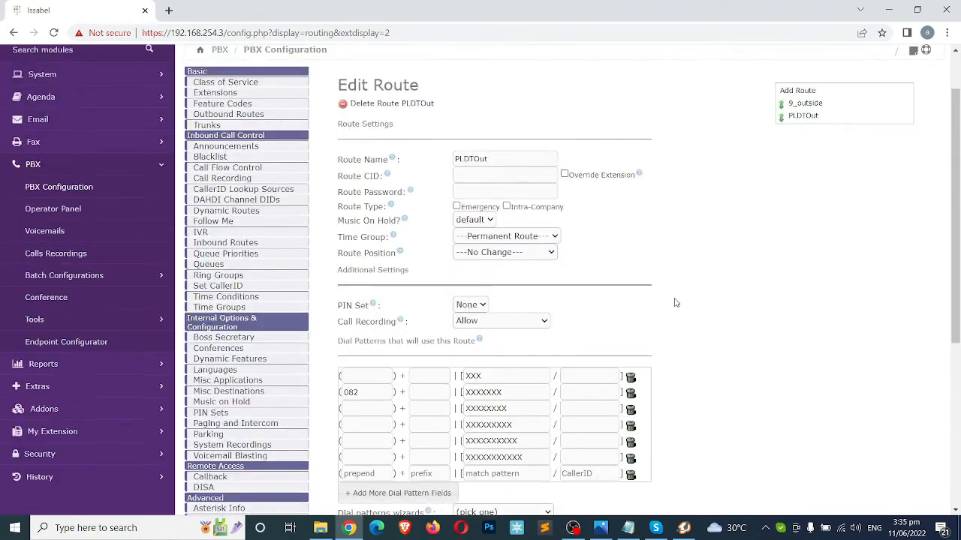
pyautogui.scroll(-4, 675, 303)
pyautogui.scroll(3, 676, 302)
pyautogui.scroll(-3, 676, 302)
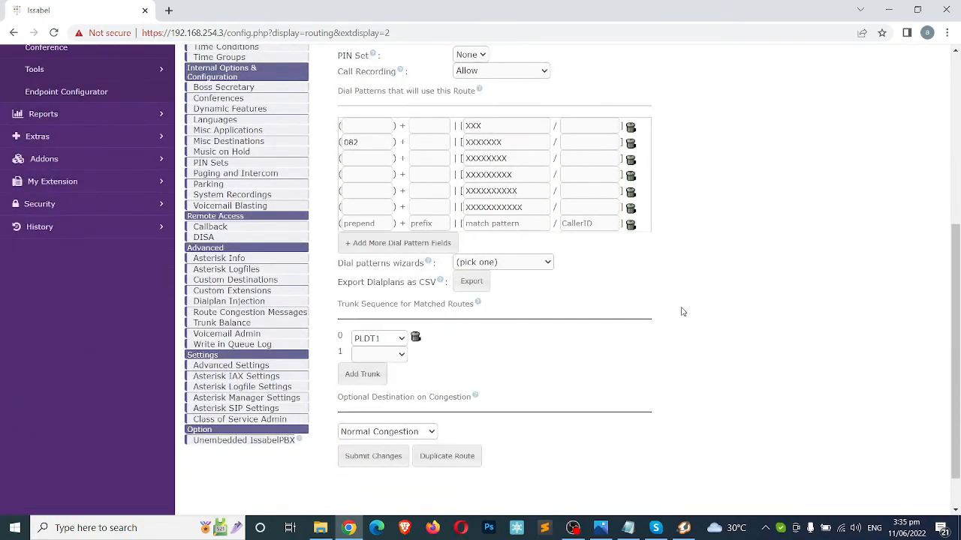
pyautogui.scroll(4, 682, 311)
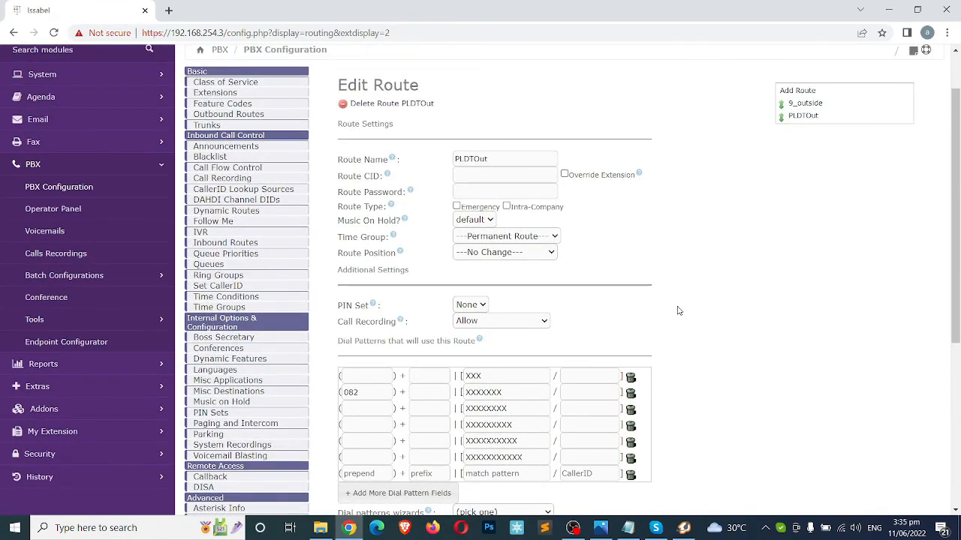
pyautogui.scroll(-3, 679, 311)
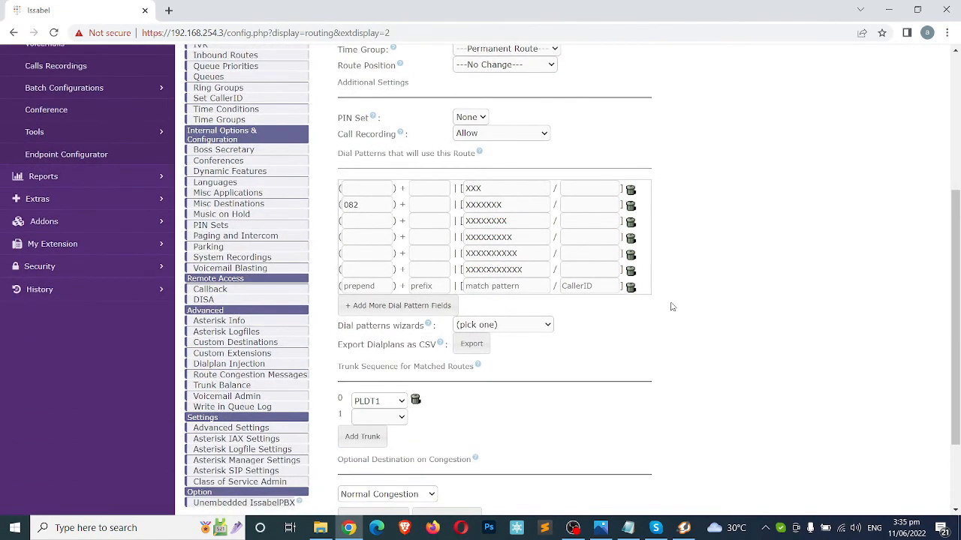
pyautogui.doubleClick(515, 187)
pyautogui.doubleClick(522, 204)
pyautogui.click(483, 204)
pyautogui.moveTo(482, 204); pyautogui.dragTo(526, 204)
pyautogui.click(520, 190)
pyautogui.scroll(-2, 526, 270)
pyautogui.scroll(6, 527, 276)
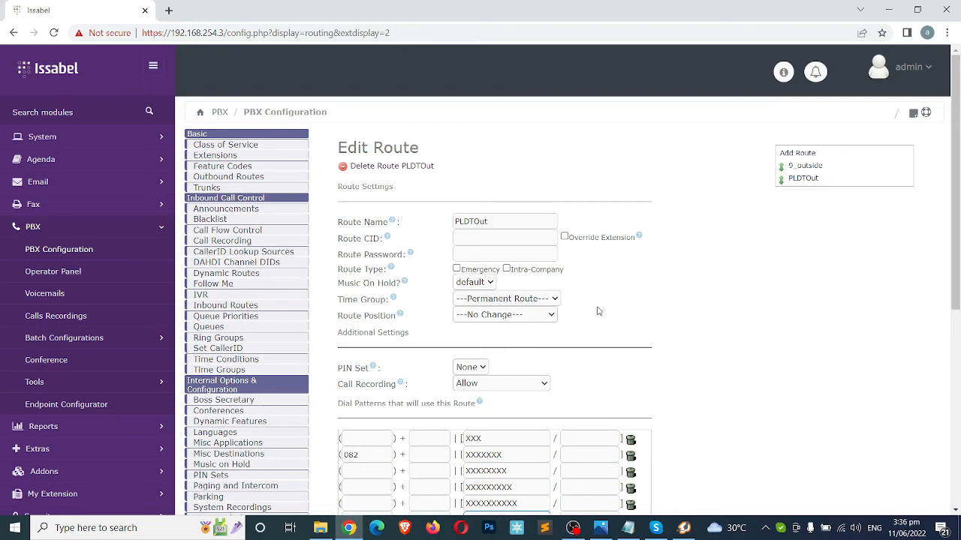
pyautogui.scroll(-2, 598, 311)
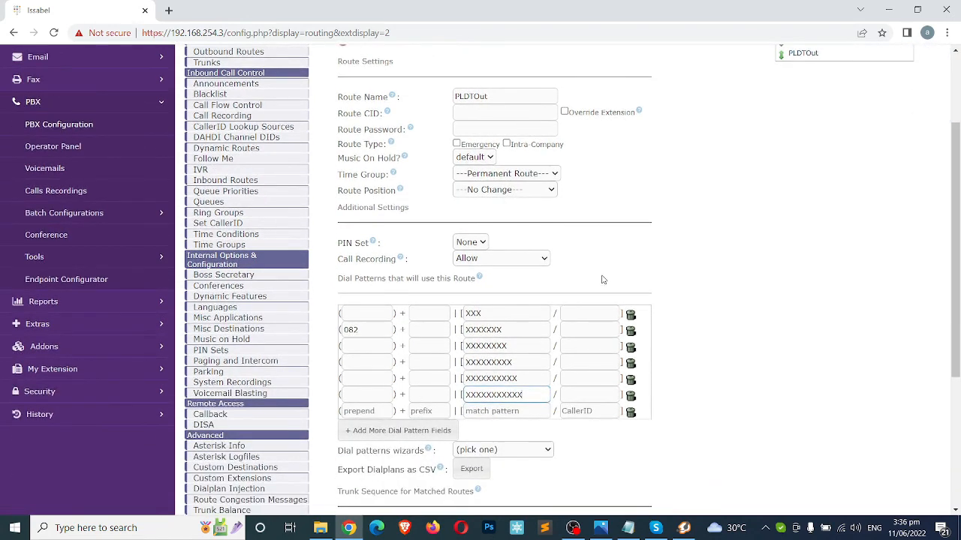
pyautogui.scroll(-3, 602, 280)
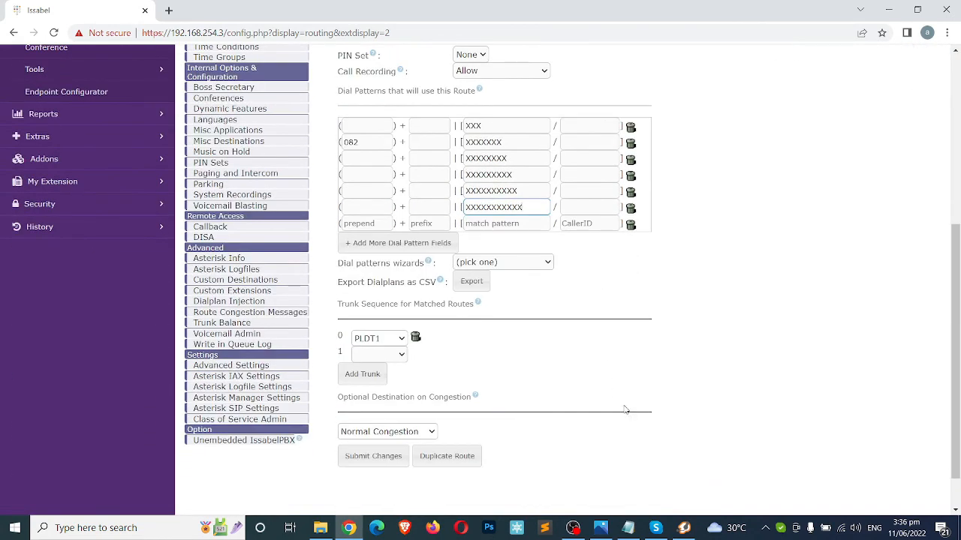
pyautogui.click(683, 527)
pyautogui.moveTo(500, 105); pyautogui.dragTo(626, 100)
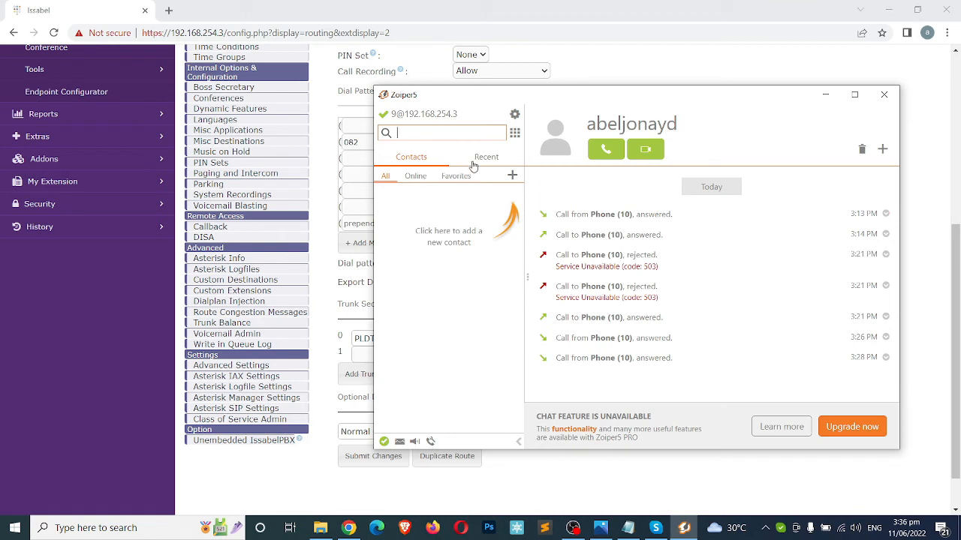
# Dial the seven-digit outside number on the Zoiper5 dialpad and start the call
pyautogui.click(514, 133)
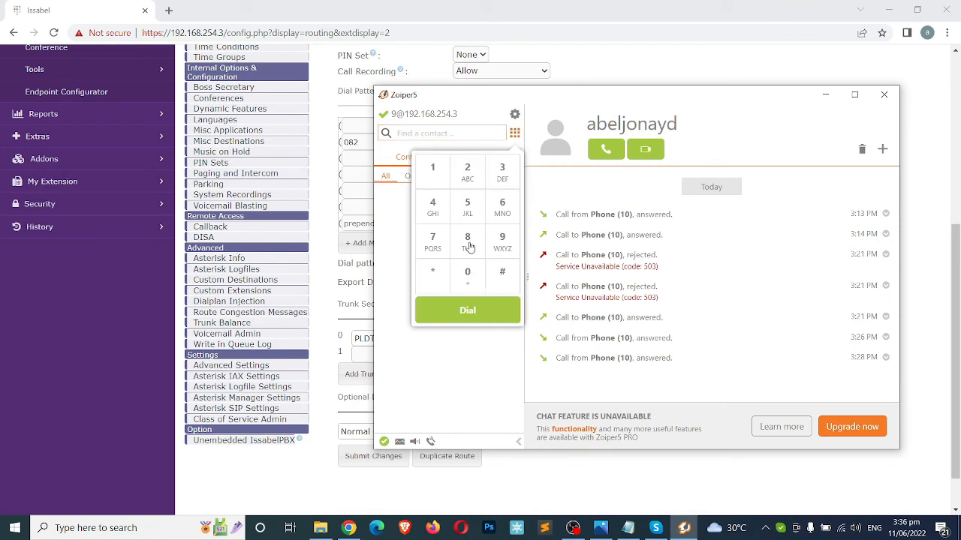
pyautogui.click(473, 172)
pyautogui.click(501, 243)
pyautogui.click(472, 218)
pyautogui.click(499, 218)
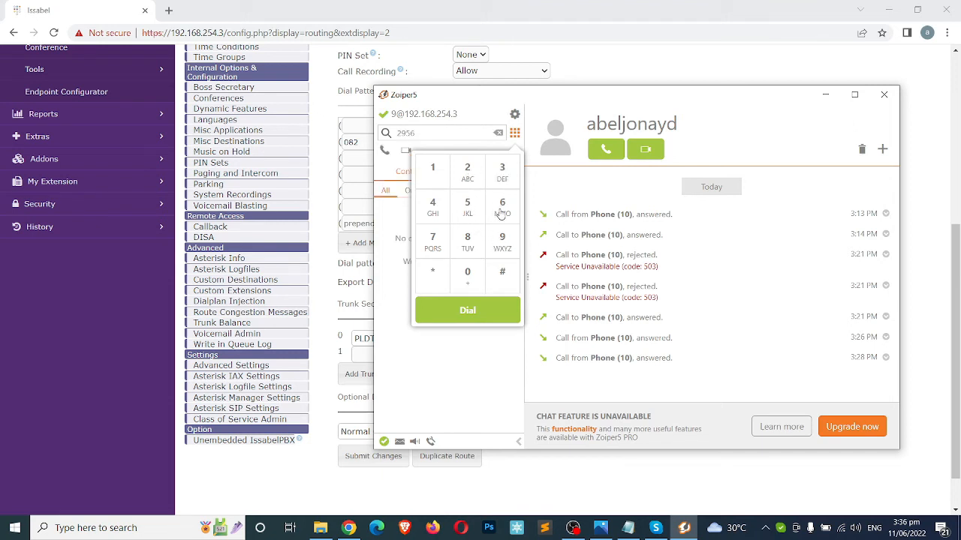
pyautogui.click(470, 171)
pyautogui.click(500, 238)
pyautogui.click(501, 216)
pyautogui.click(468, 311)
pyautogui.click(468, 311)
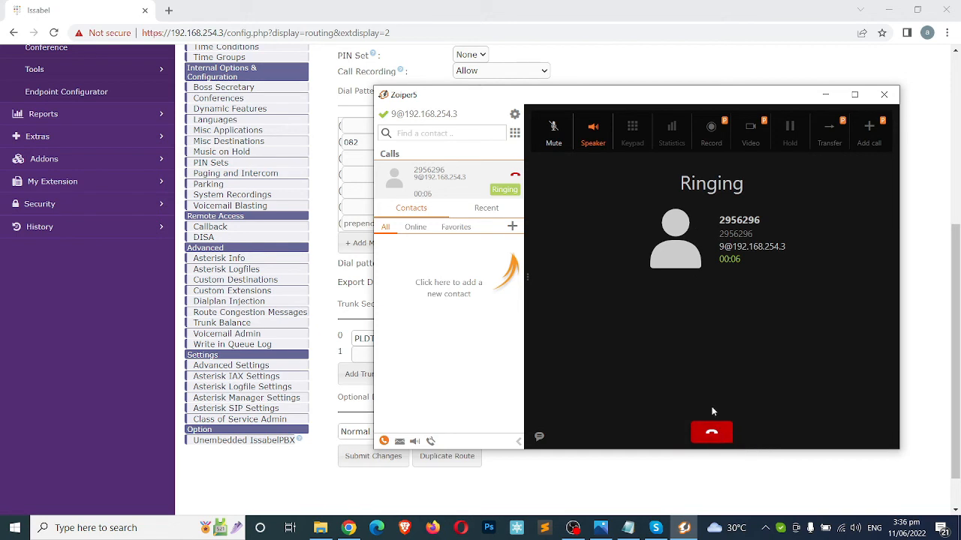
# Hang up the ringing test call and return to the Issabel PLDTOut route page
pyautogui.click(711, 439)
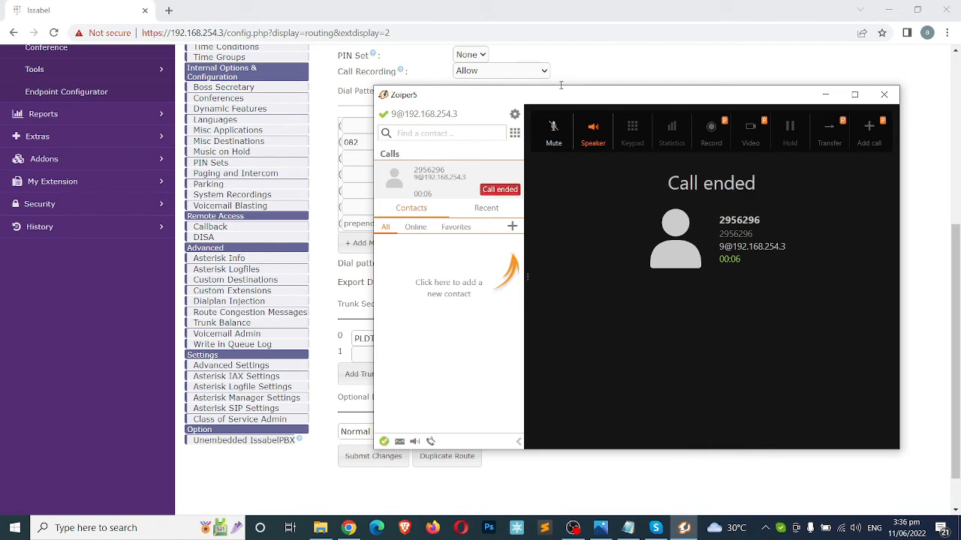
pyautogui.click(576, 78)
pyautogui.doubleClick(512, 142)
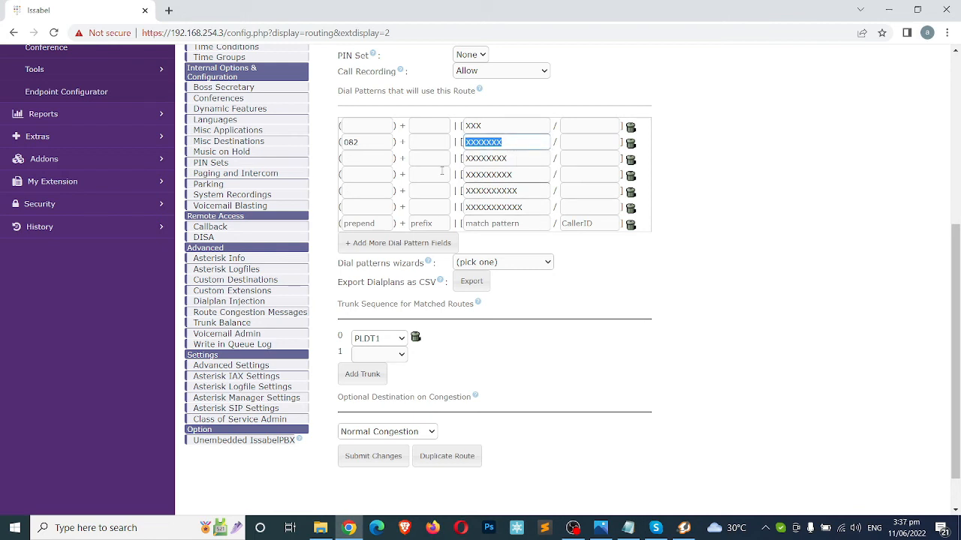
# Switch to Inbound Routes to see the Add Incoming Route form and the PLDTInbound route
pyautogui.scroll(5, 610, 304)
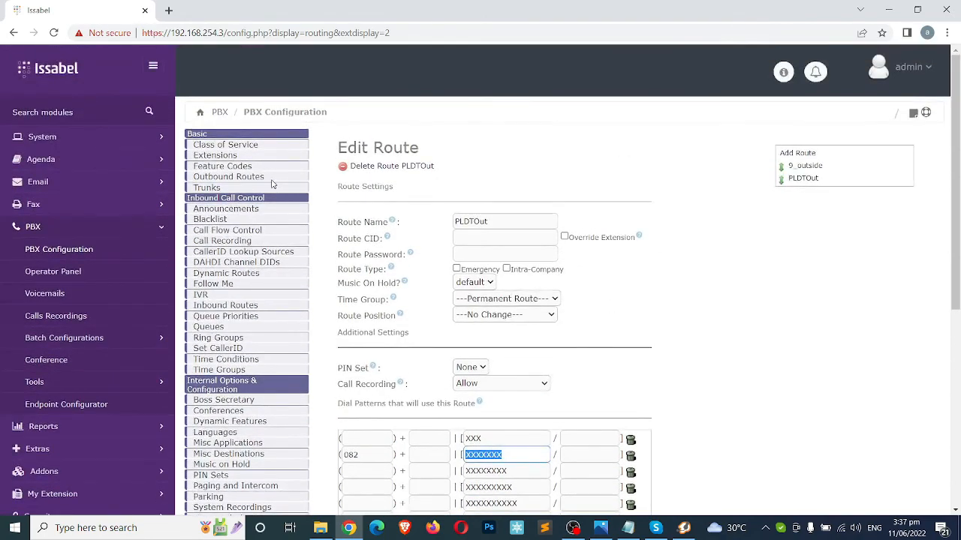
pyautogui.scroll(-5, 542, 304)
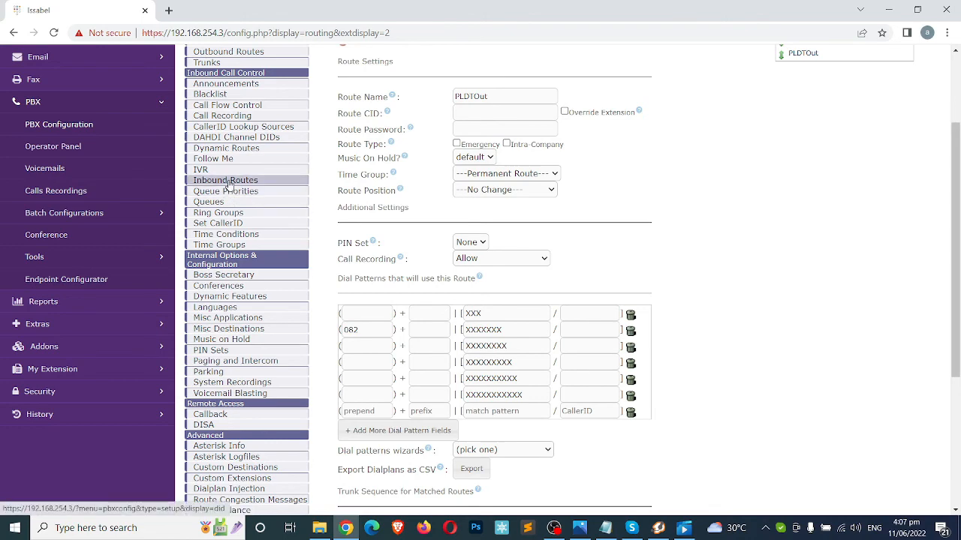
pyautogui.scroll(2, 229, 186)
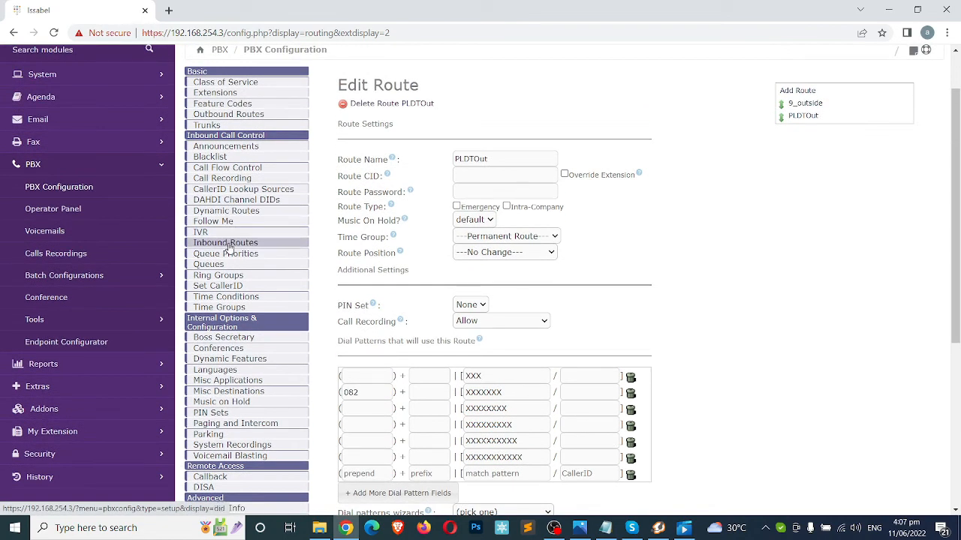
pyautogui.click(229, 248)
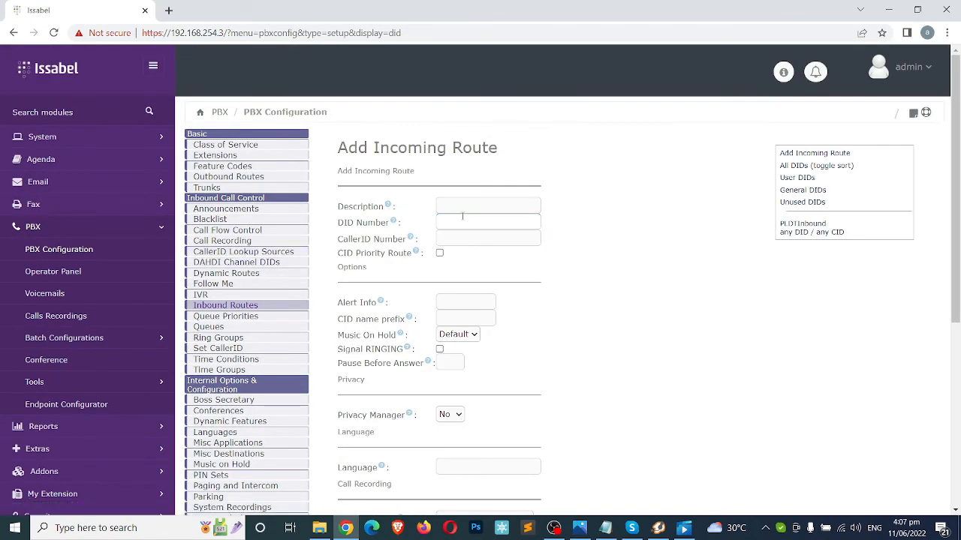
# Move between the DID number and description fields of the incoming route form
pyautogui.click(462, 219)
pyautogui.hotkey('shift', 'Tab')
pyautogui.click(518, 228)
pyautogui.click(511, 204)
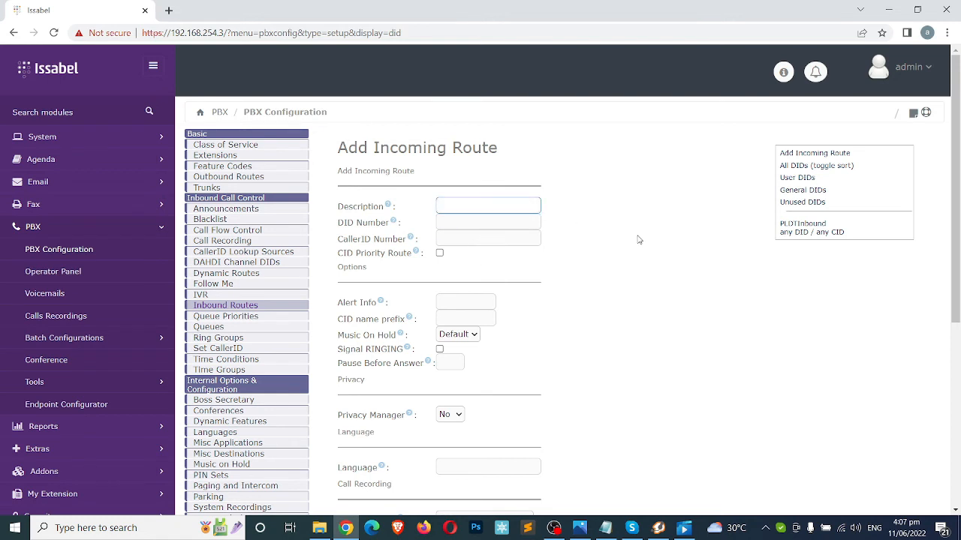
# Open PLDTInbound from the route list and scroll to its IVRWelcome destination
pyautogui.click(802, 235)
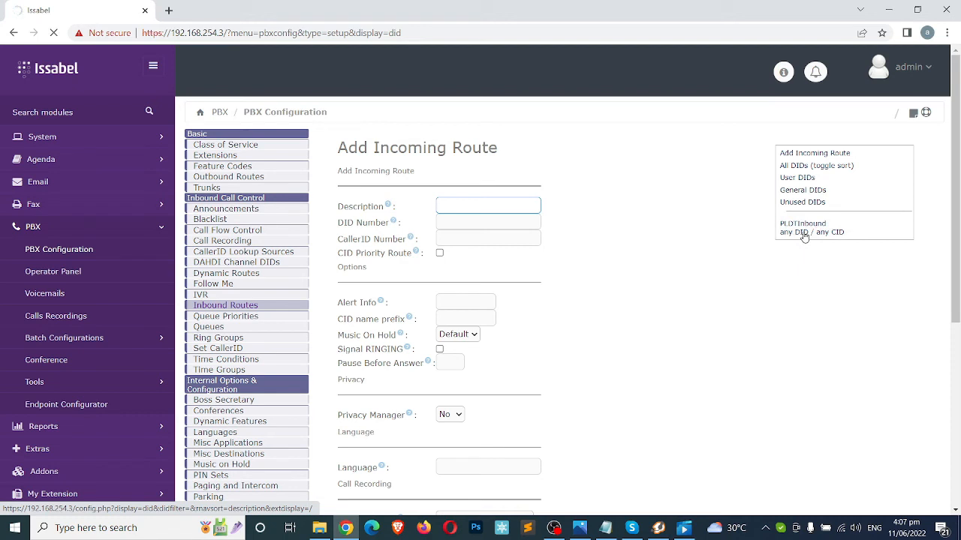
pyautogui.doubleClick(501, 221)
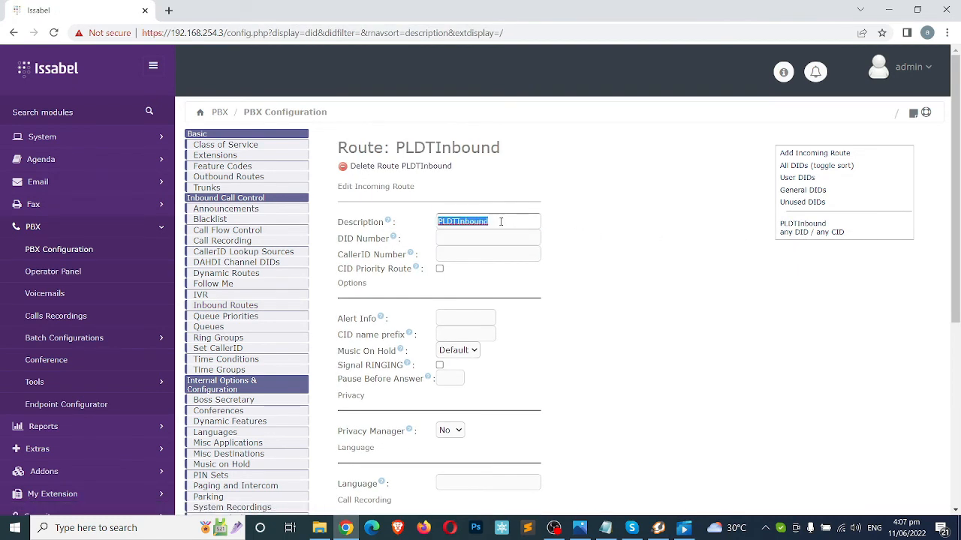
pyautogui.click(501, 221)
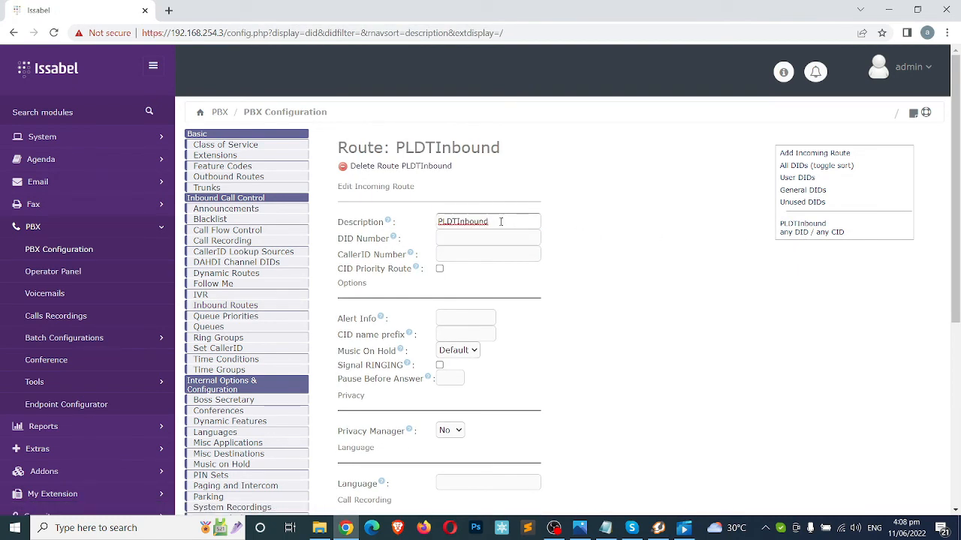
pyautogui.doubleClick(502, 221)
pyautogui.click(510, 223)
pyautogui.scroll(-4, 510, 222)
pyautogui.scroll(3, 510, 225)
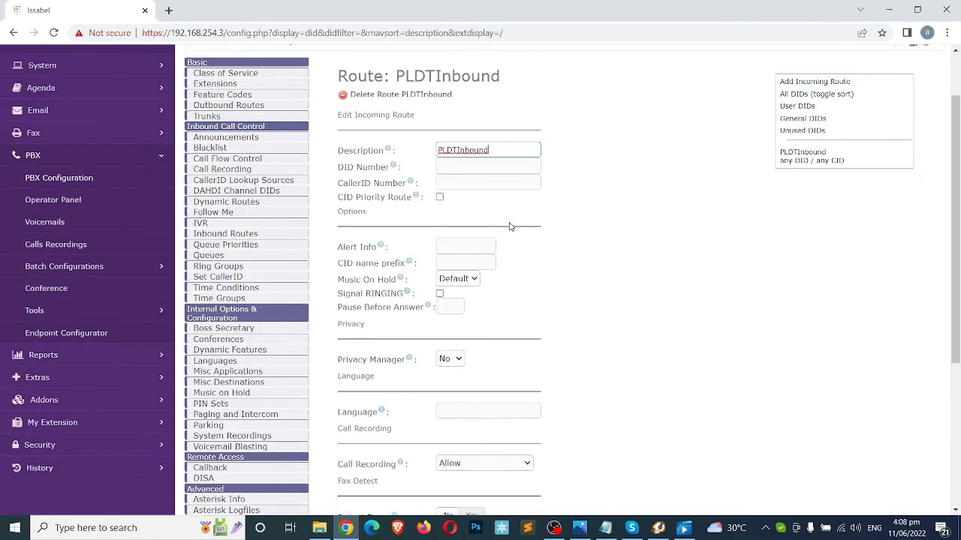
pyautogui.scroll(-2, 604, 201)
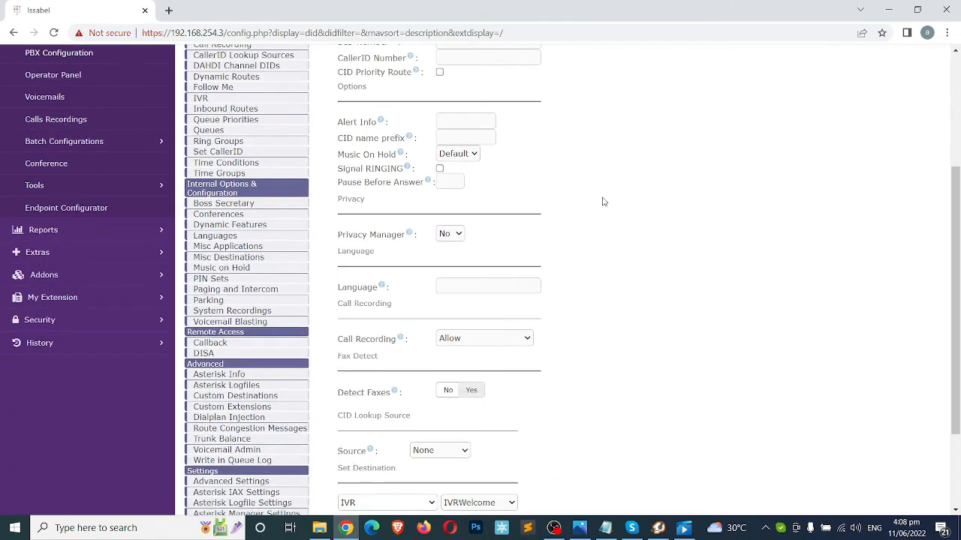
pyautogui.scroll(-2, 604, 201)
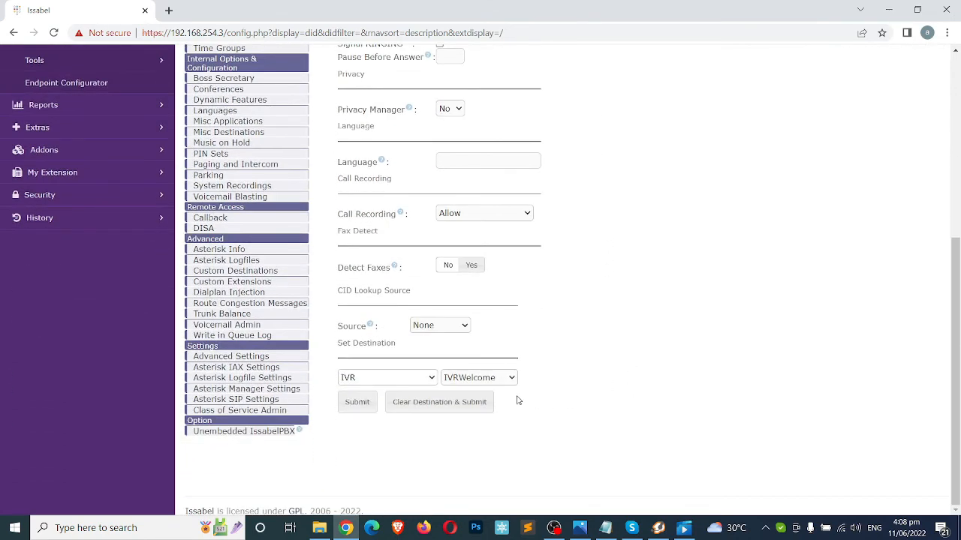
# Set the Set Destination type to Extensions
pyautogui.click(411, 379)
pyautogui.click(411, 379)
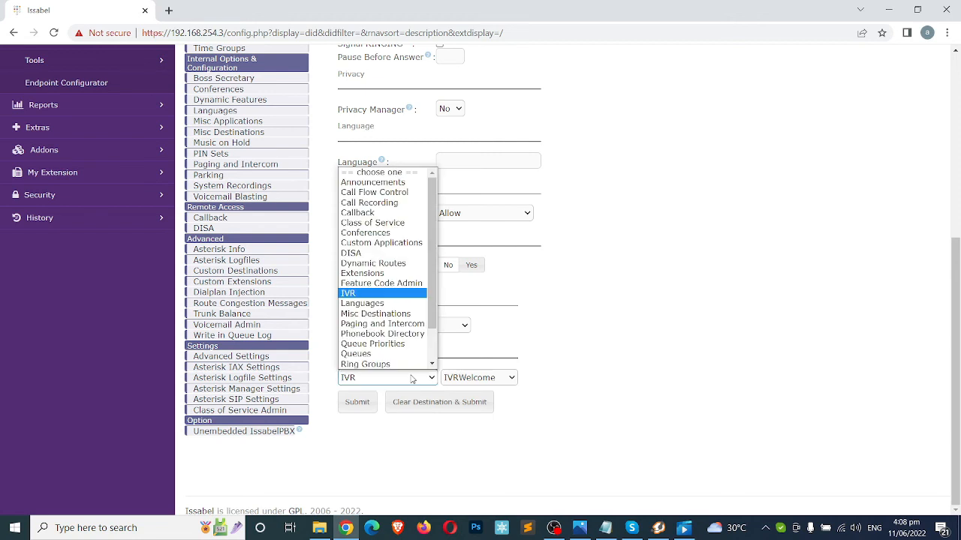
pyautogui.scroll(-1, 394, 342)
pyautogui.scroll(1, 388, 296)
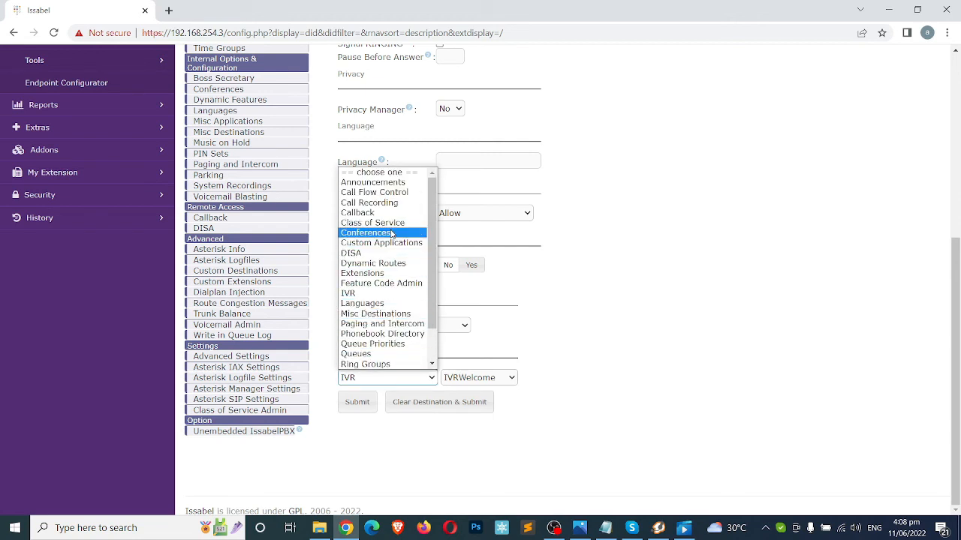
pyautogui.click(394, 274)
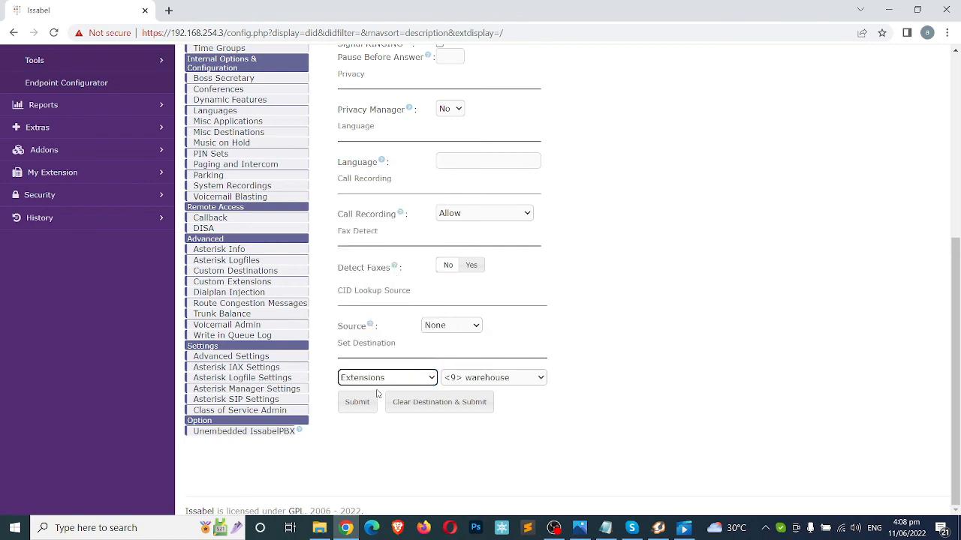
# Pick <11> mis from the extensions list as the route's destination
pyautogui.click(489, 379)
pyautogui.scroll(-1, 498, 330)
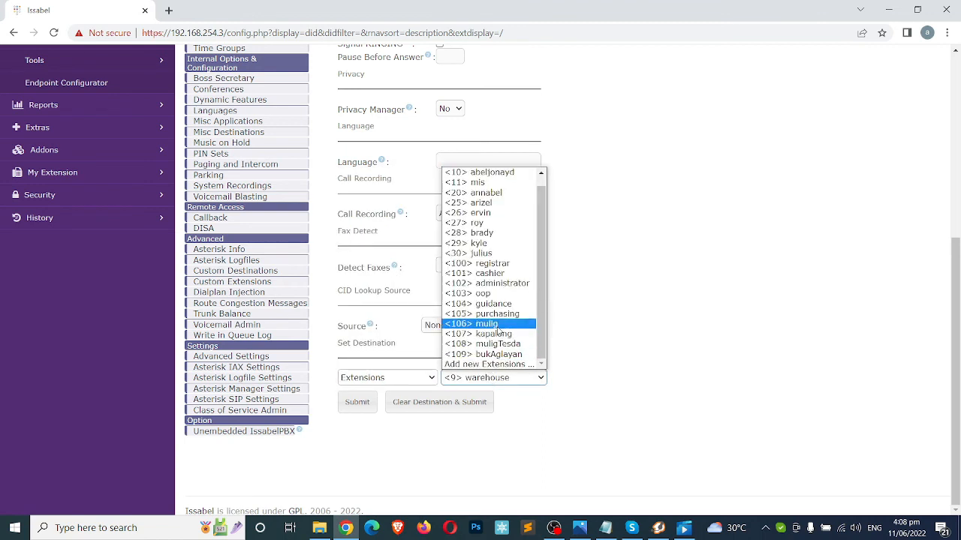
pyautogui.scroll(1, 499, 347)
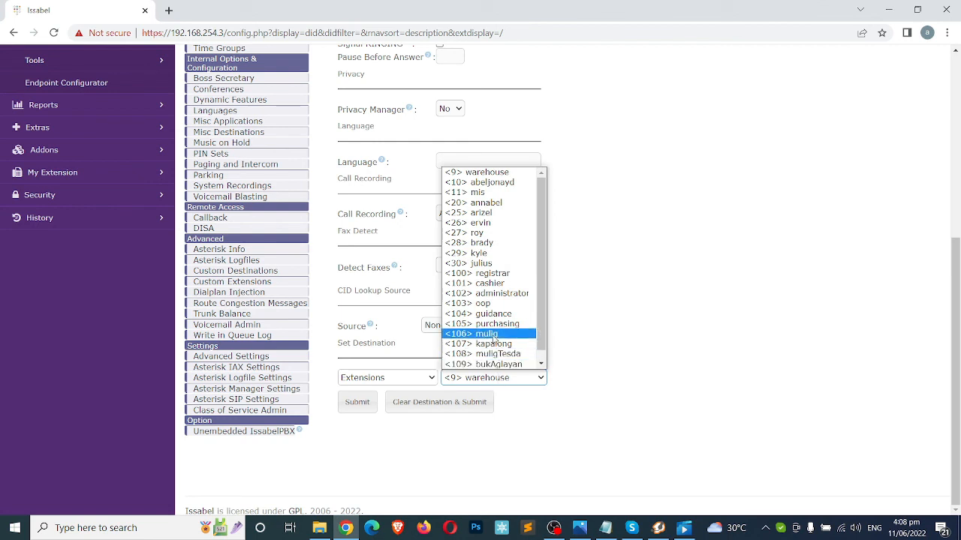
pyautogui.click(508, 197)
pyautogui.scroll(3, 534, 433)
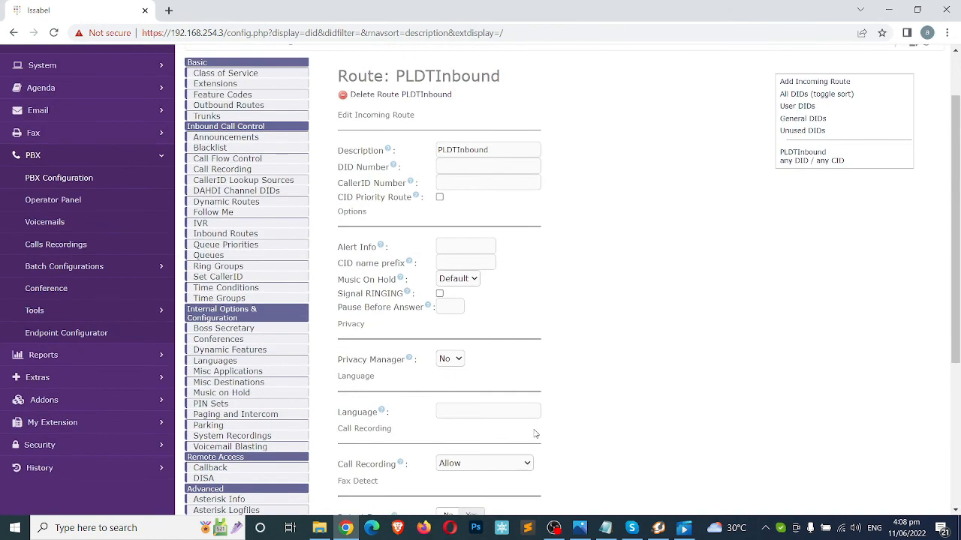
pyautogui.scroll(-4, 565, 402)
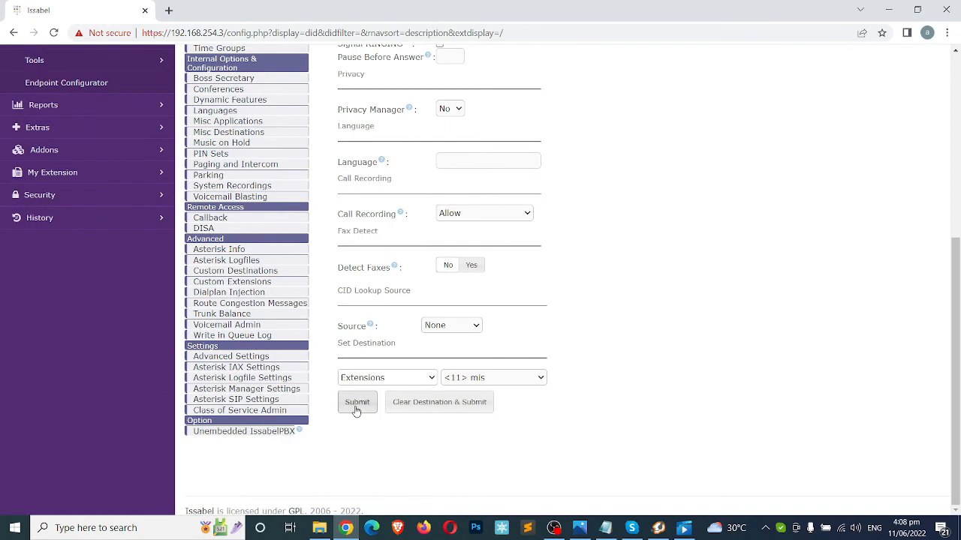
pyautogui.scroll(2, 608, 294)
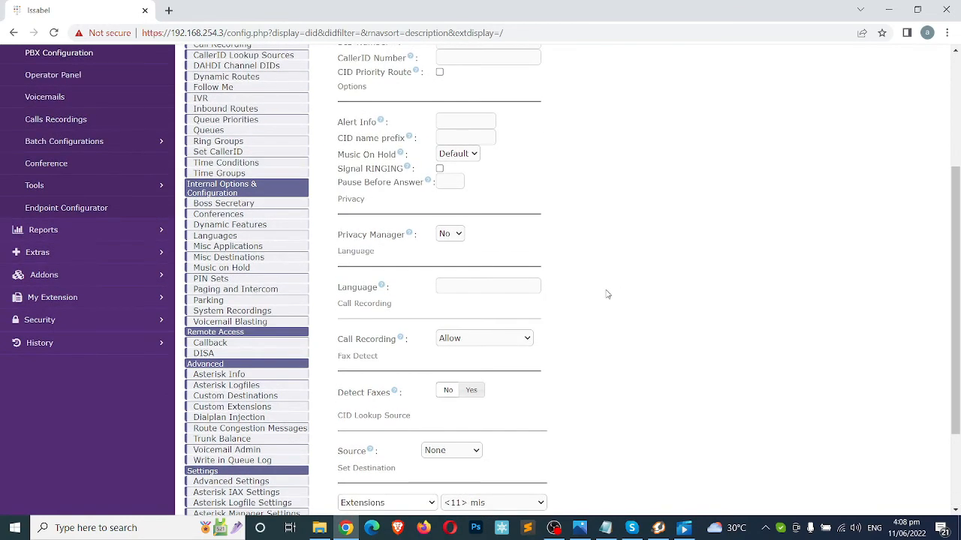
pyautogui.scroll(-2, 629, 298)
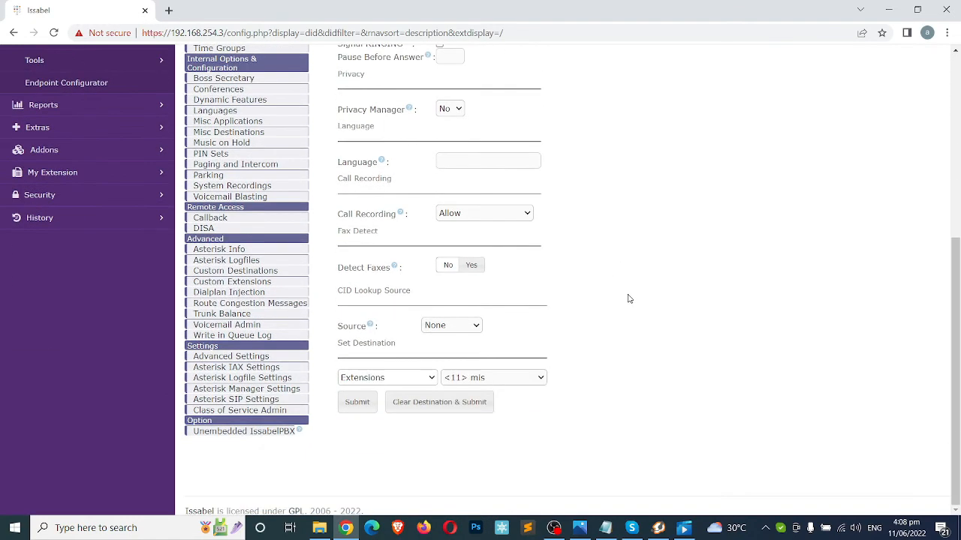
pyautogui.scroll(2, 629, 299)
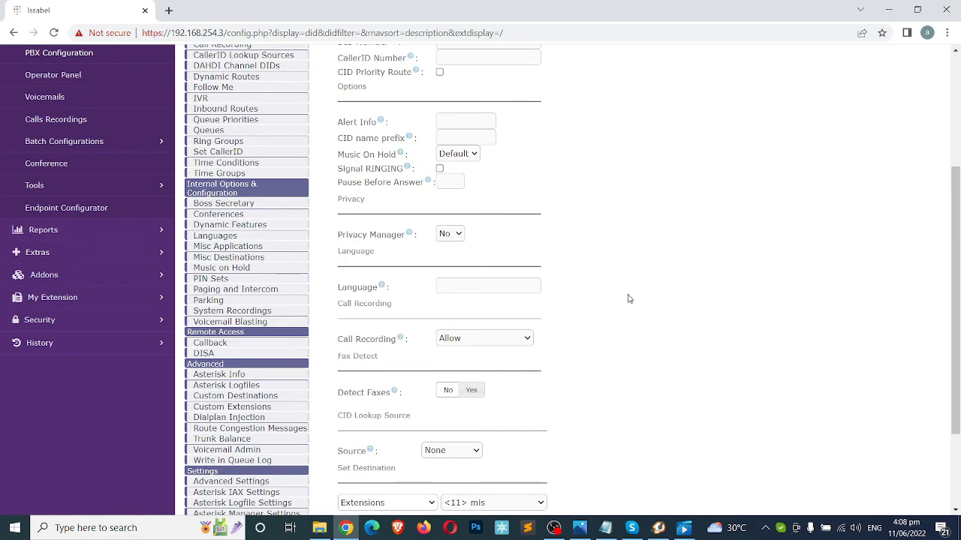
pyautogui.scroll(-2, 629, 299)
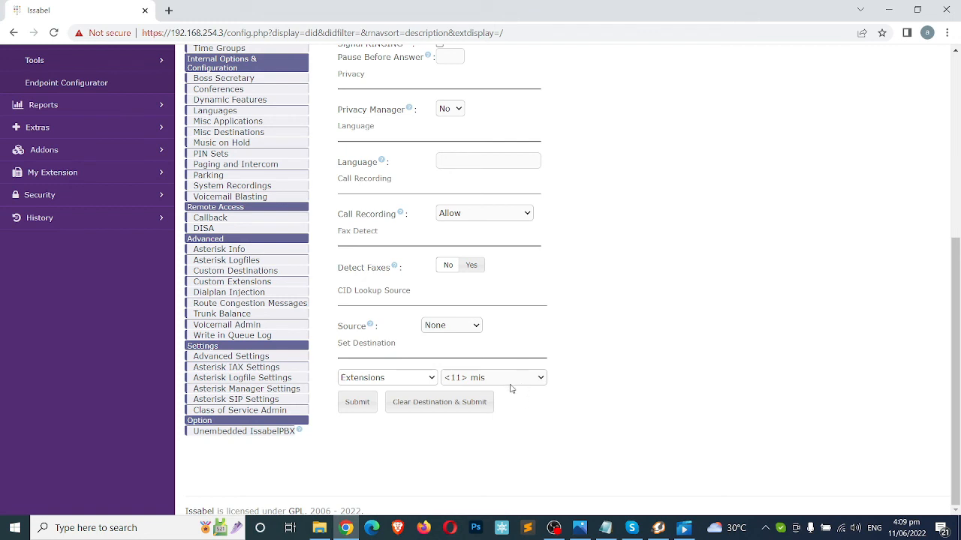
pyautogui.scroll(5, 514, 400)
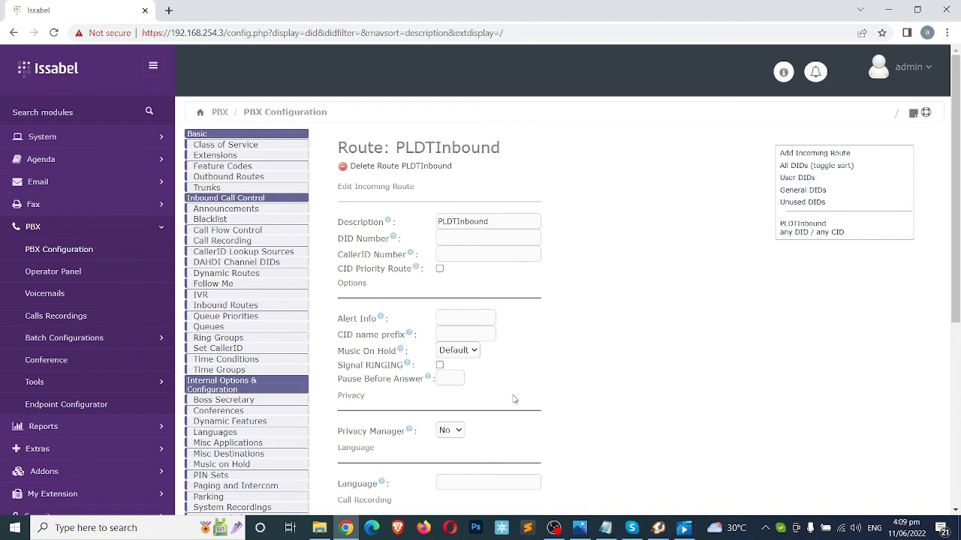
pyautogui.scroll(-5, 514, 399)
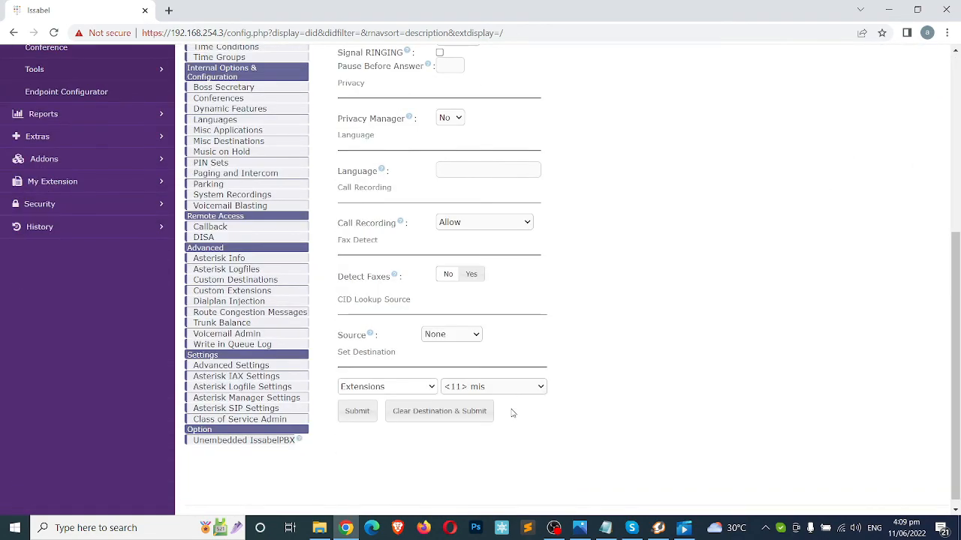
pyautogui.scroll(5, 512, 413)
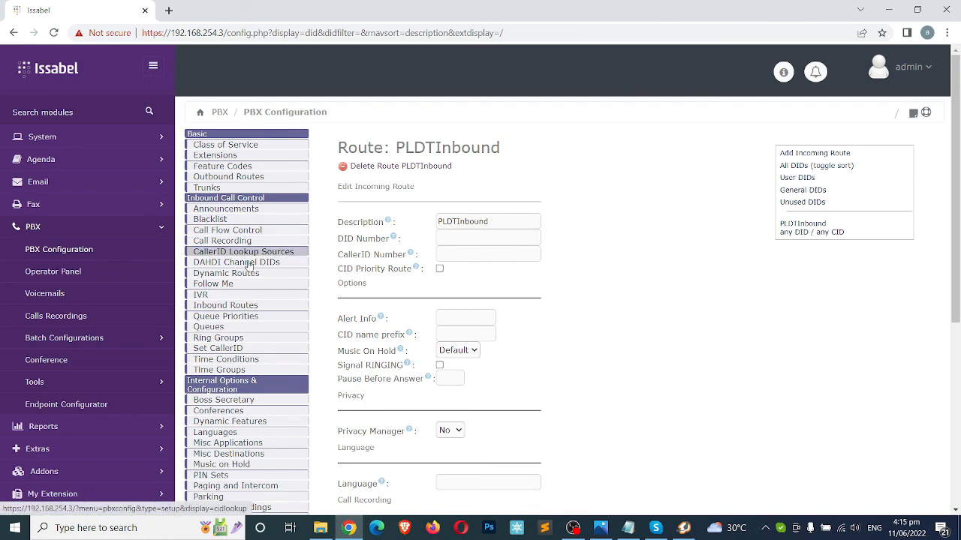
pyautogui.scroll(-2, 253, 424)
pyautogui.scroll(2, 253, 424)
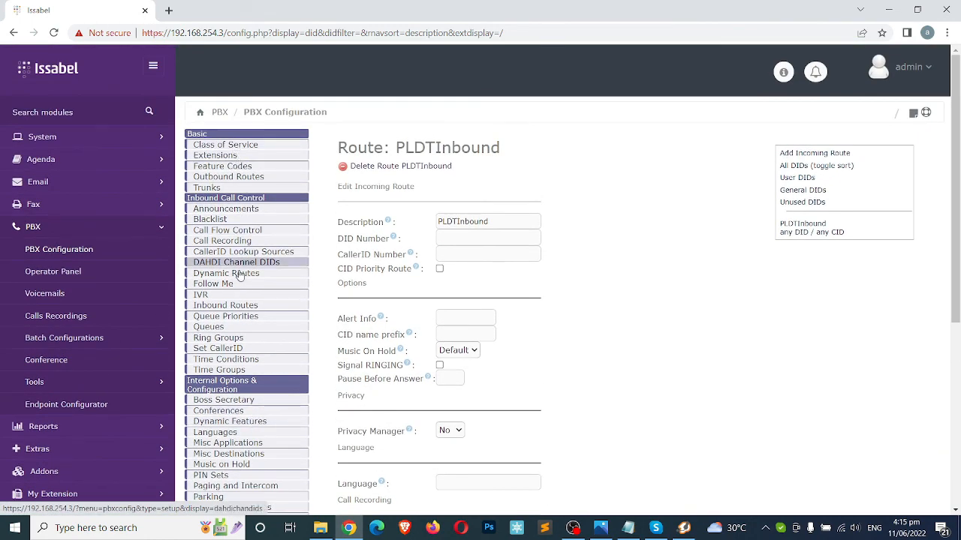
pyautogui.scroll(-1, 241, 400)
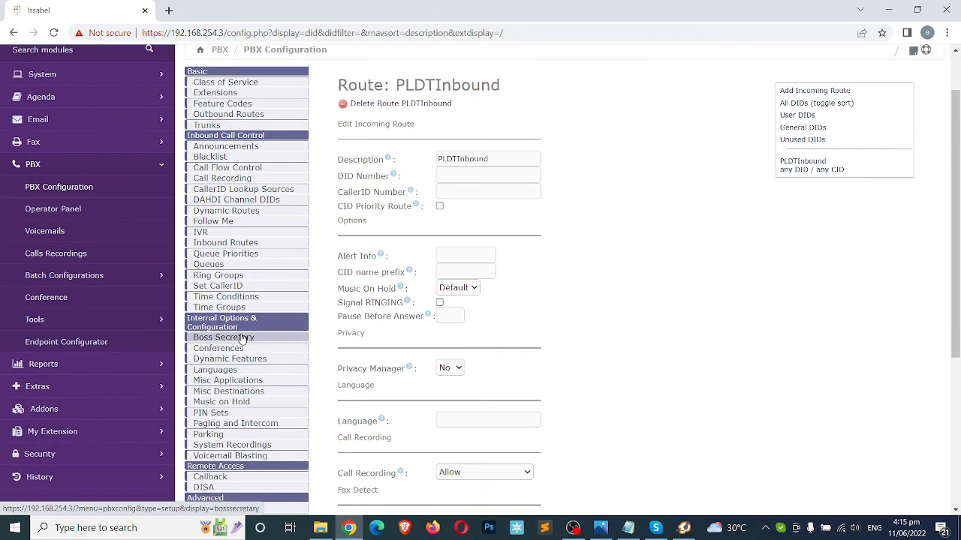
pyautogui.scroll(1, 244, 339)
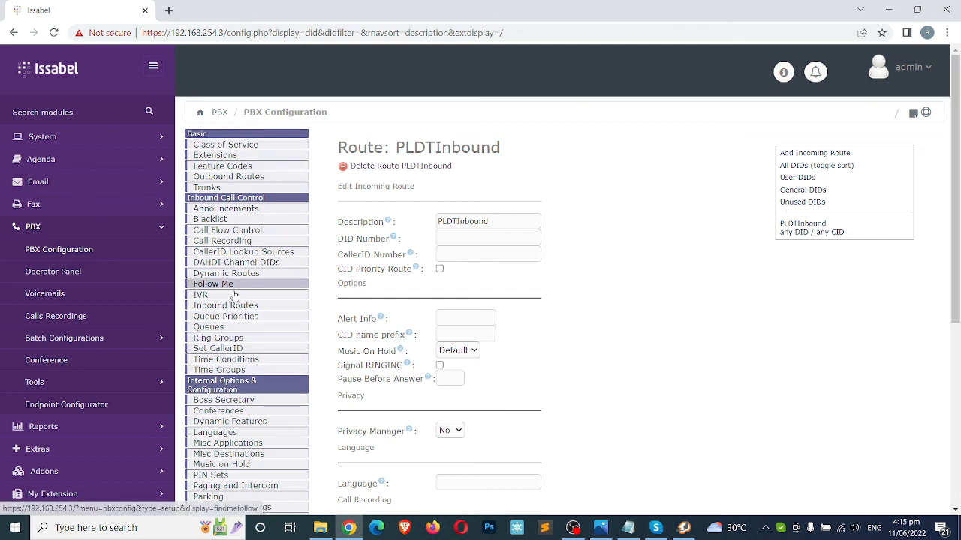
pyautogui.scroll(-2, 241, 284)
pyautogui.scroll(2, 241, 283)
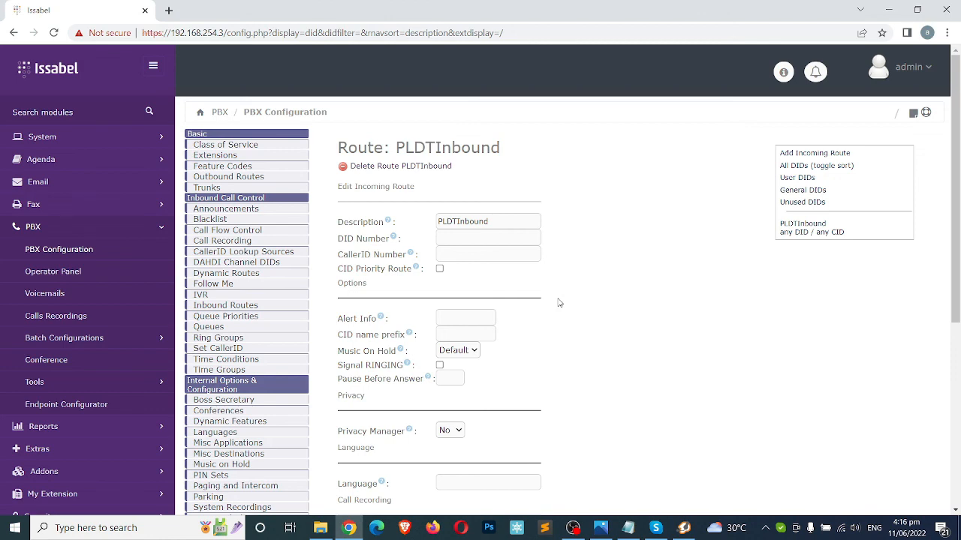
pyautogui.scroll(-2, 559, 302)
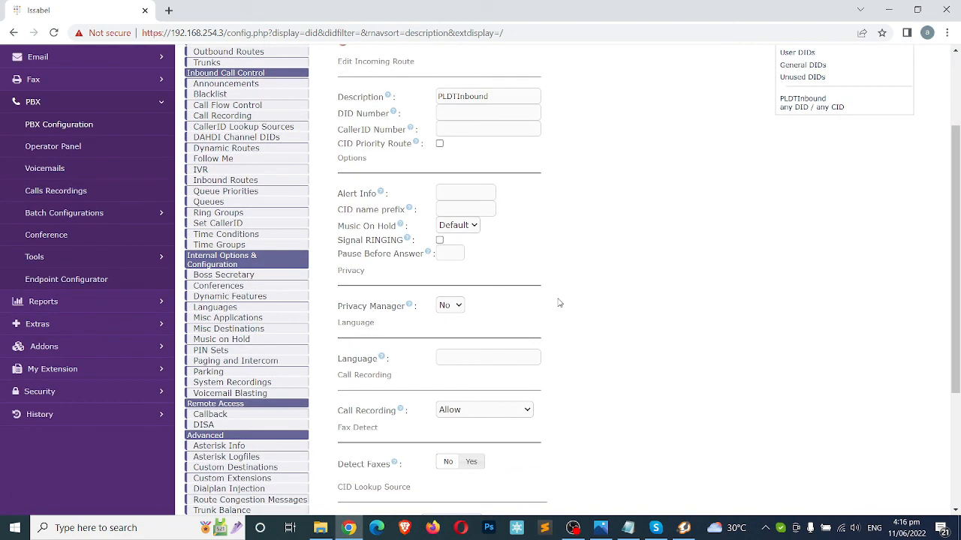
pyautogui.scroll(-3, 559, 302)
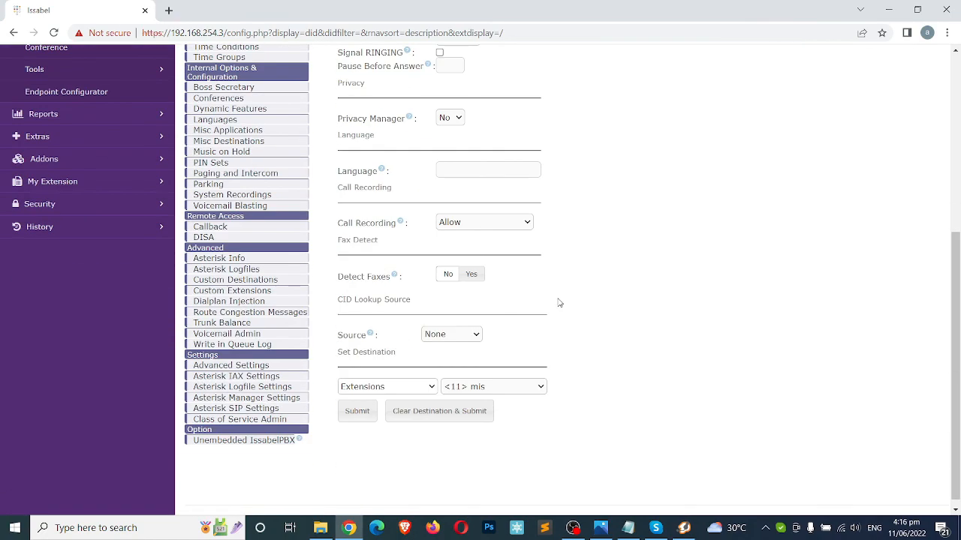
pyautogui.scroll(5, 559, 303)
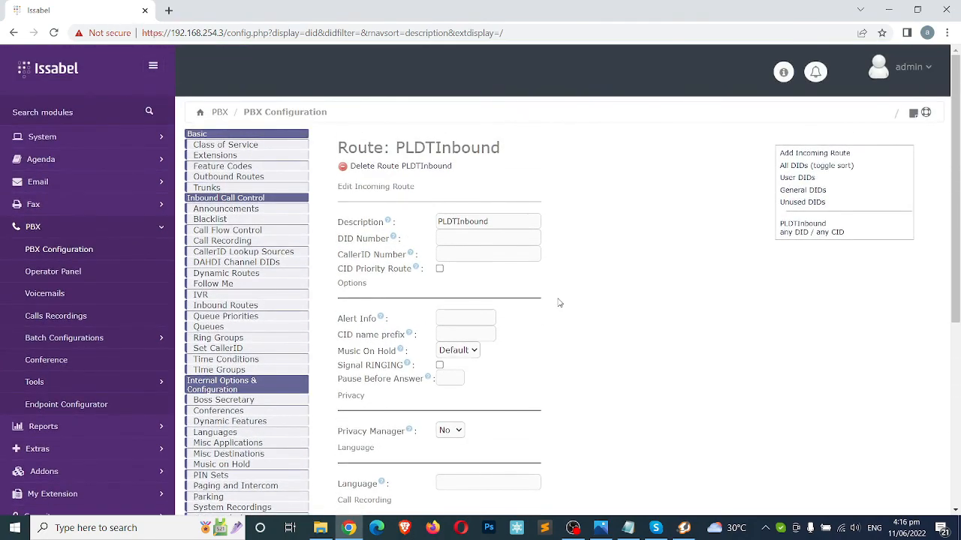